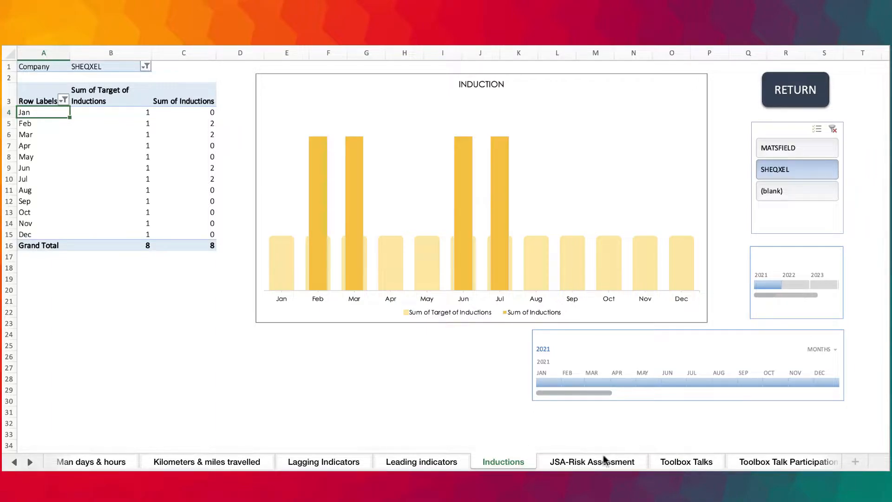
Review the JSA-Risk Assessment chart and the target series in the Toolbox Talks chart.
click(595, 462)
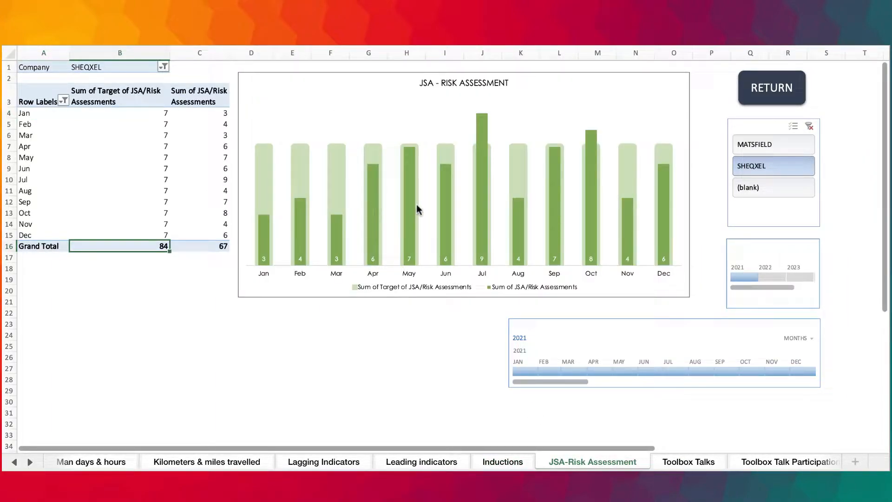
mouse_move(342, 203)
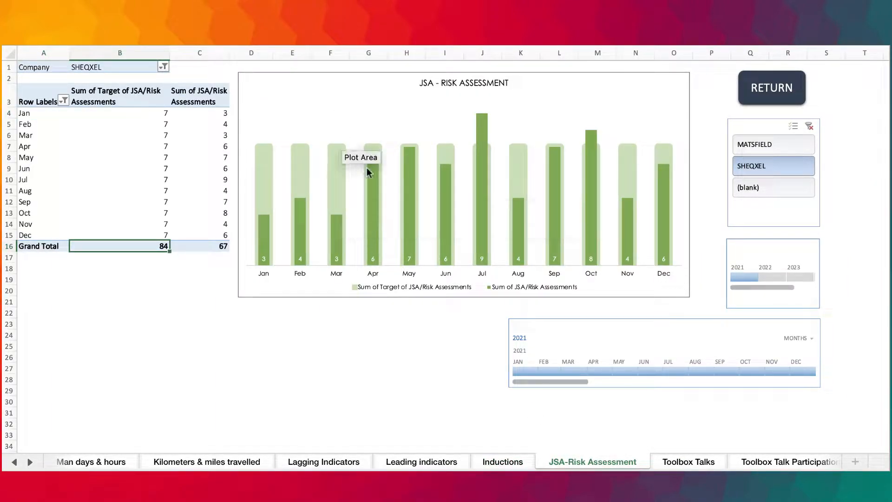
click(687, 465)
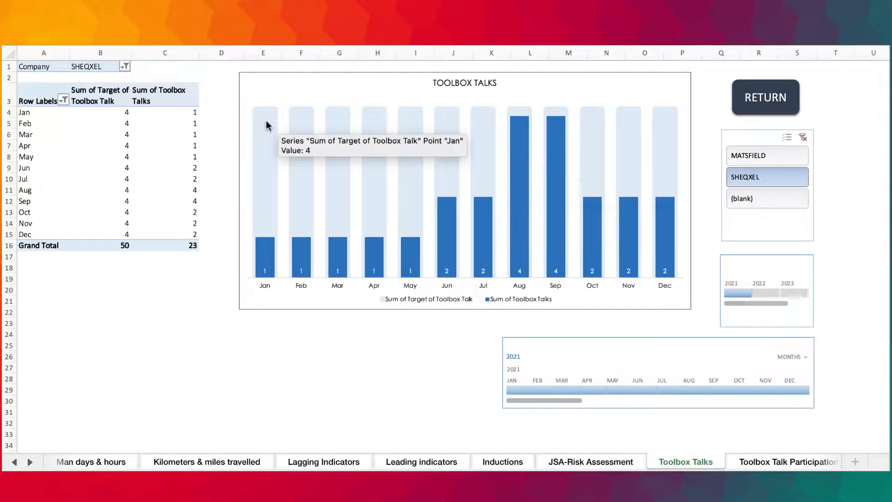
click(269, 138)
click(271, 142)
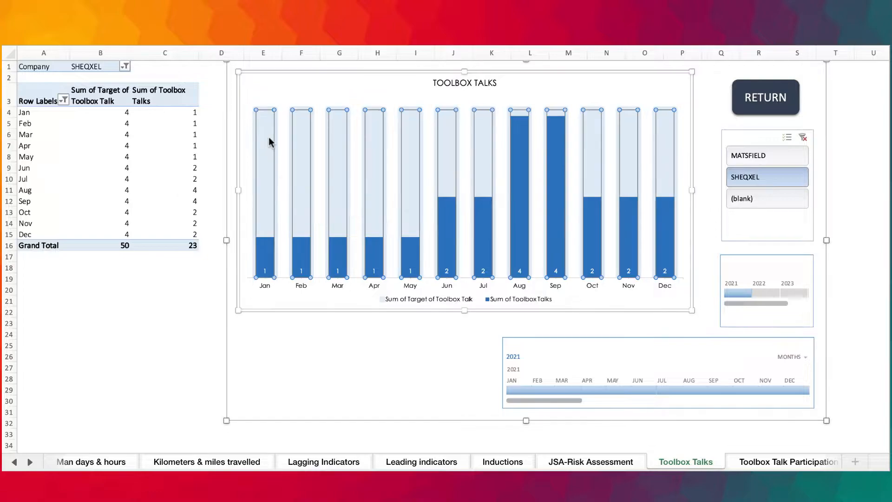
click(191, 307)
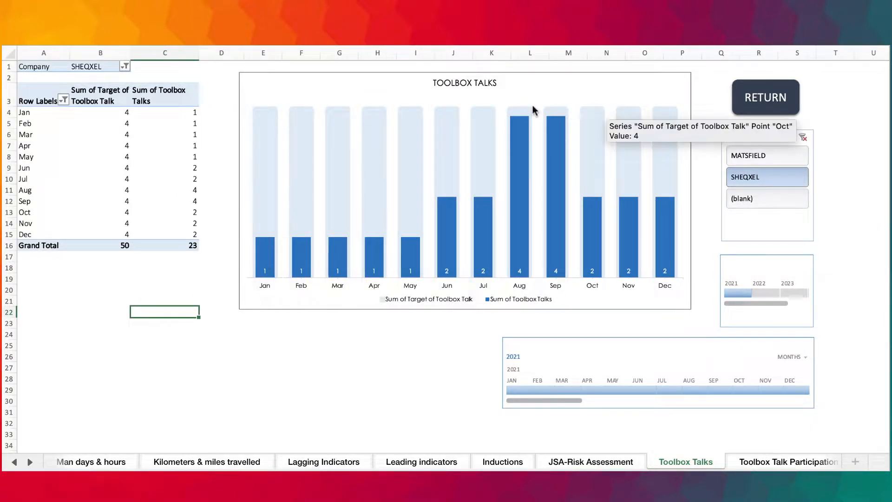
Review the charts on the sheets from Toolbox Talk Participation through HSE Observations.
click(756, 462)
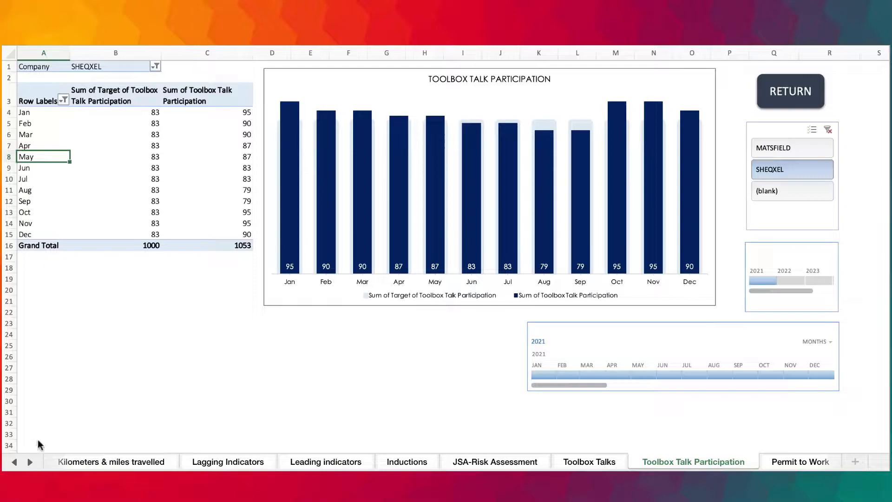
click(30, 462)
click(29, 462)
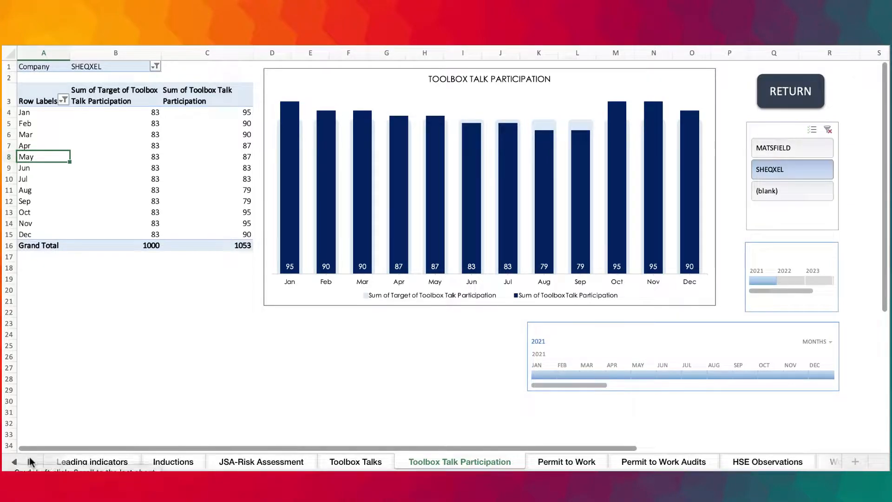
click(579, 463)
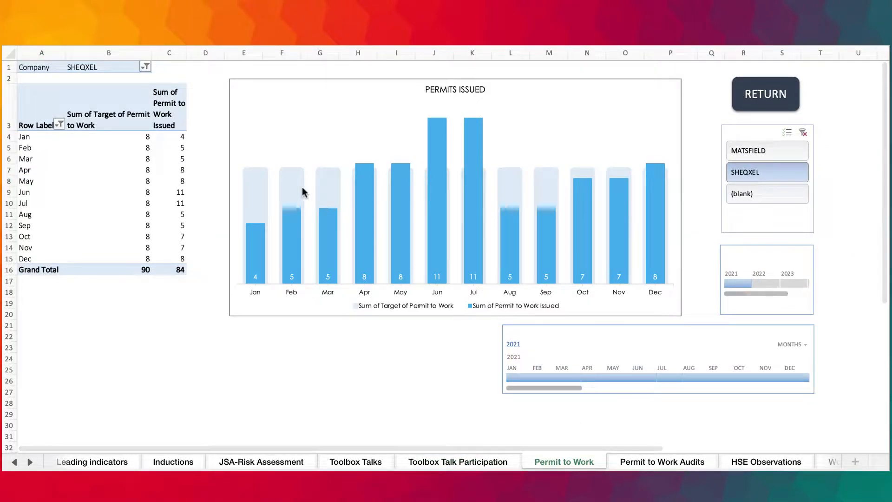
click(655, 462)
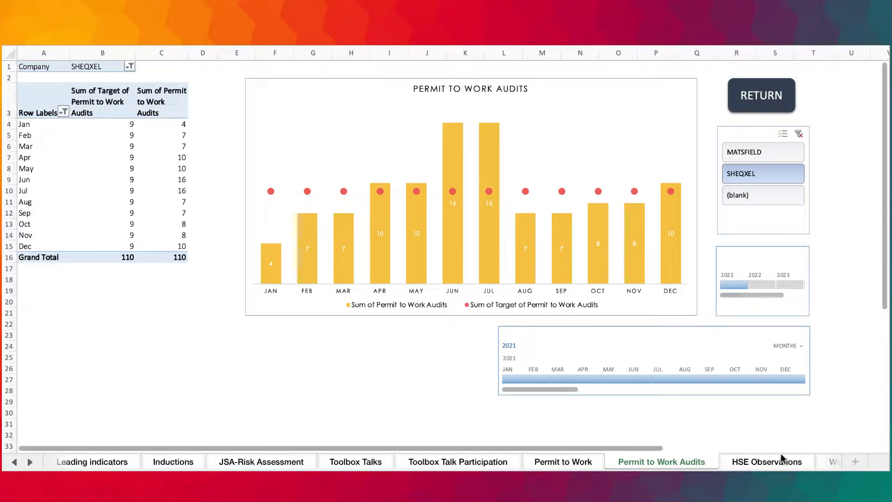
click(769, 463)
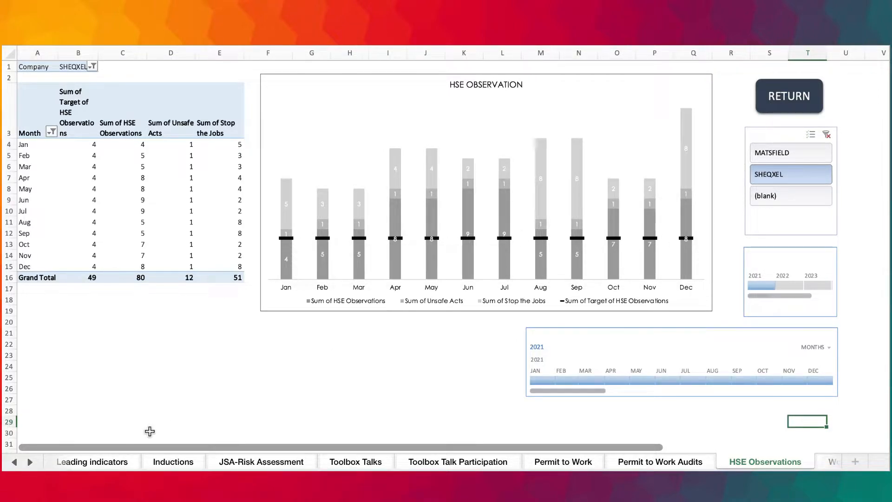
Review the Workplace Inspections and Equipment Inspections charts.
click(30, 462)
click(30, 461)
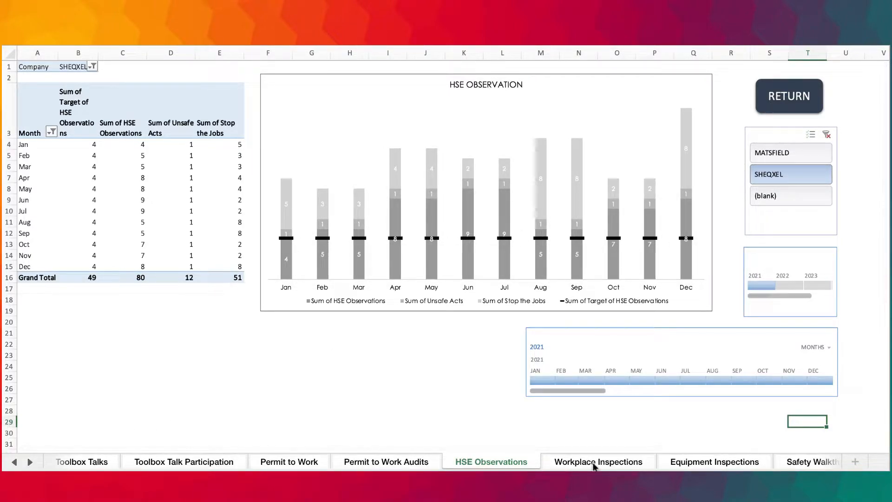
click(592, 464)
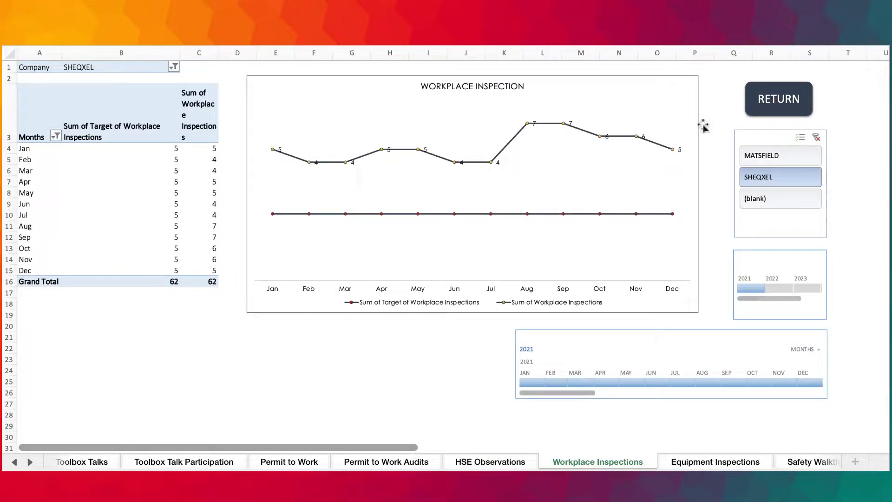
click(717, 463)
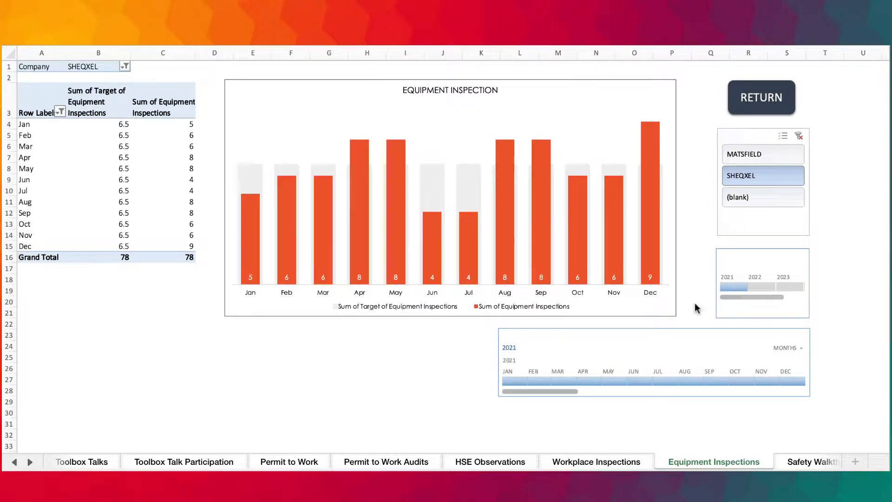
Open the Safety Walkthroughs sheet and look over its chart area.
click(796, 462)
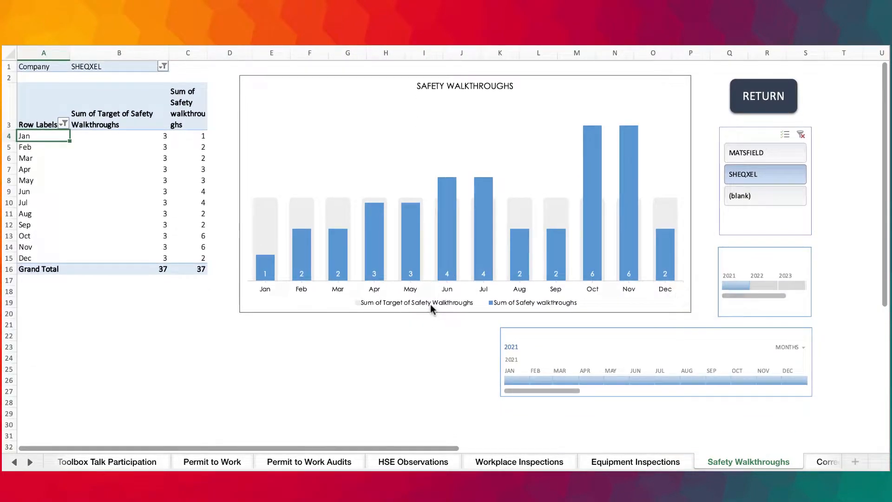
click(429, 315)
click(430, 315)
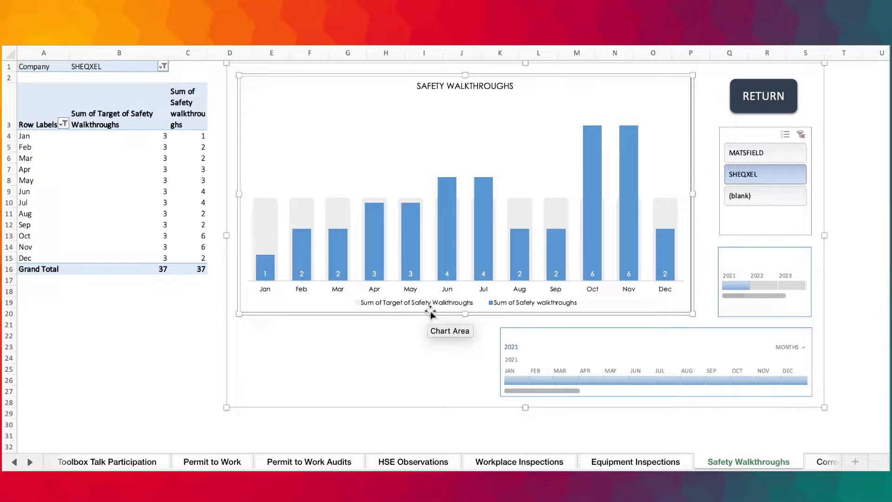
click(665, 424)
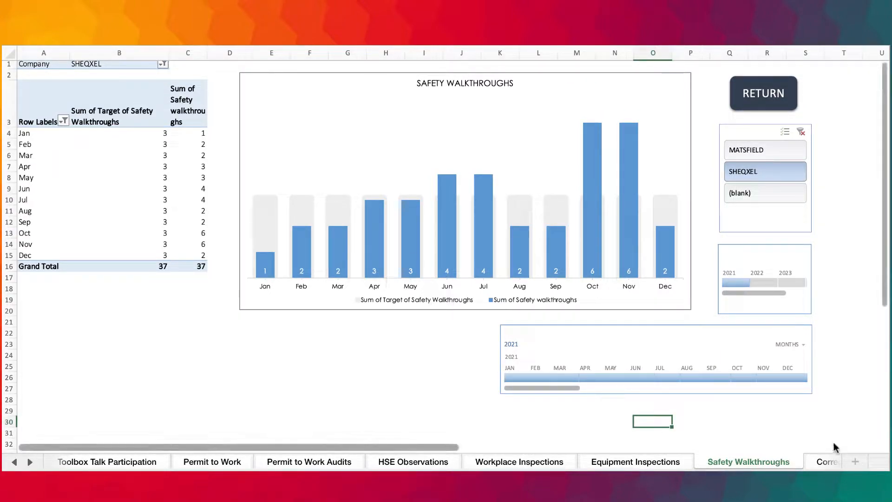
Examine the Safety Walkthroughs chart's legend and bars together with its monthly timeline and company slicer.
click(30, 461)
click(30, 462)
click(30, 461)
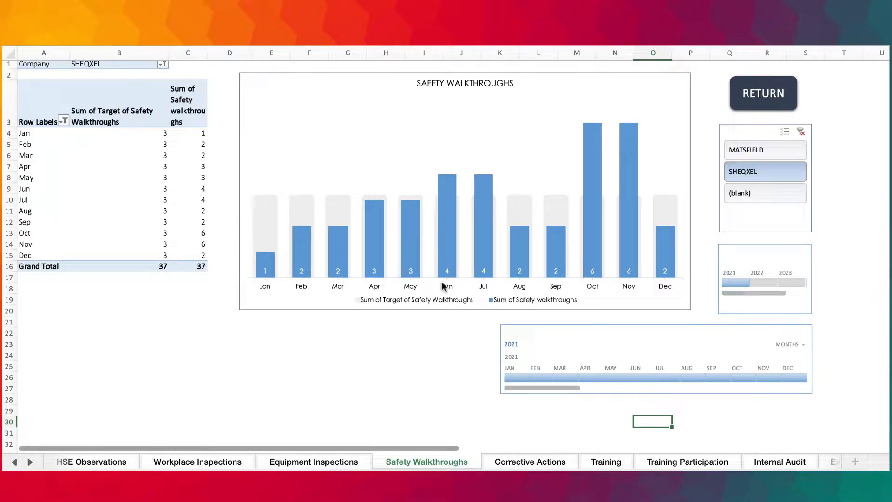
click(450, 308)
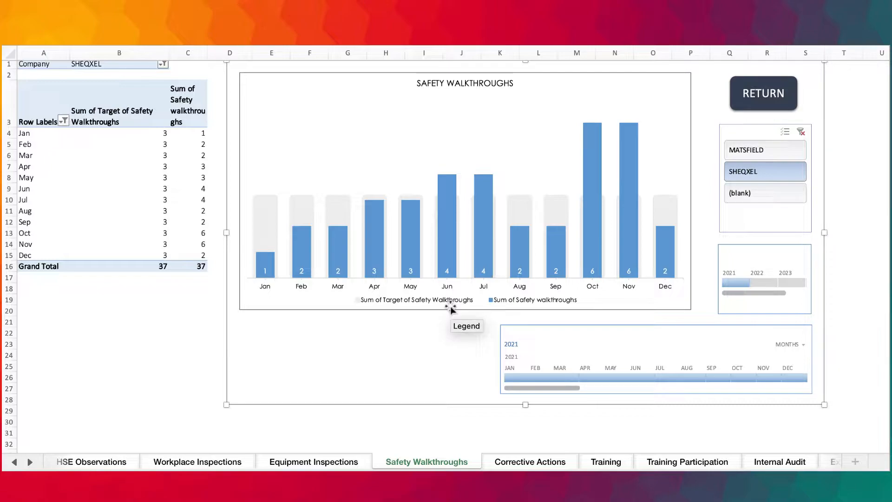
click(587, 422)
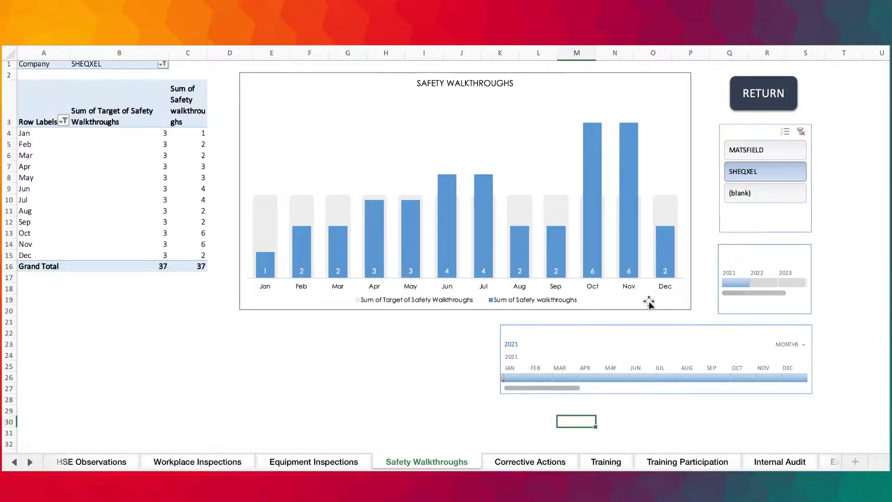
click(568, 335)
click(572, 339)
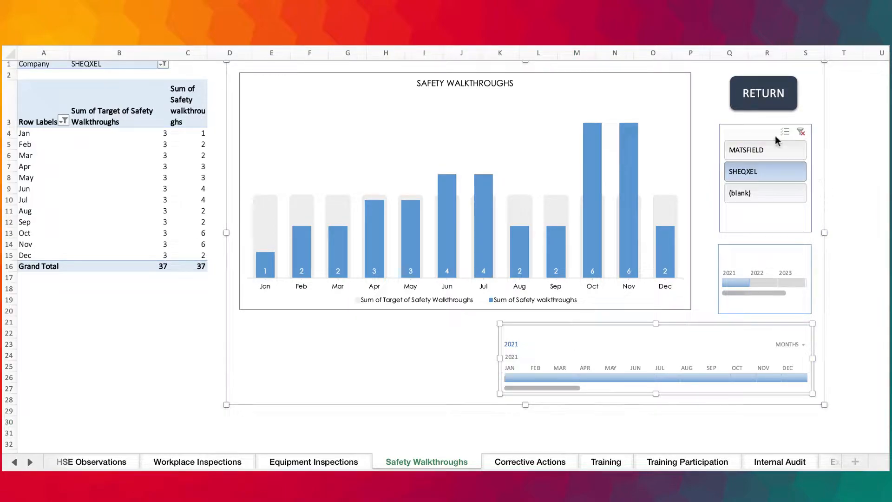
click(830, 400)
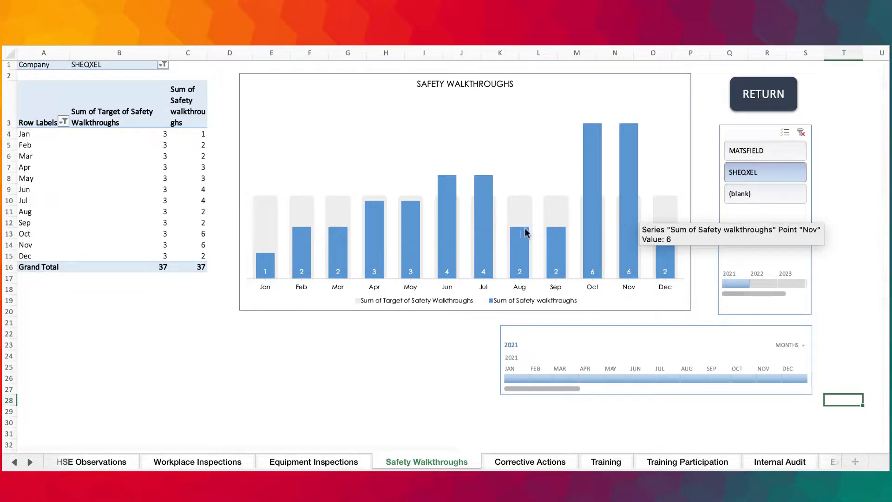
click(379, 407)
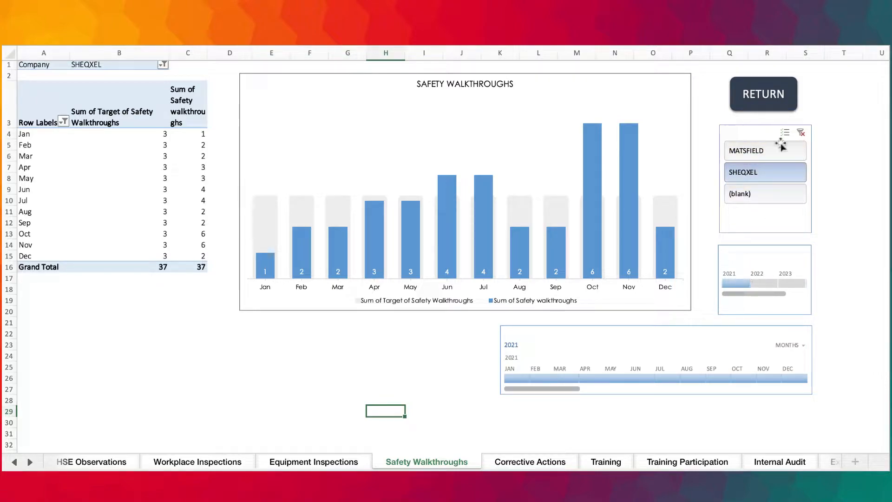
click(34, 178)
right_click(35, 180)
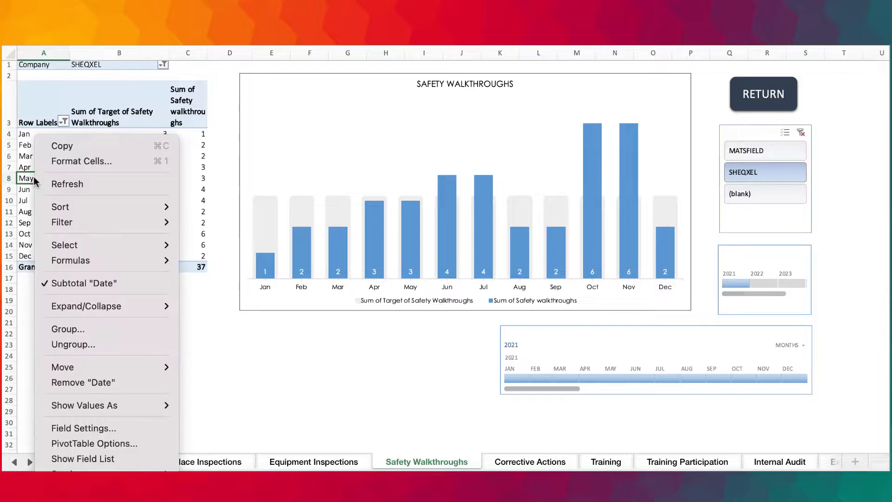
mouse_move(139, 306)
click(227, 353)
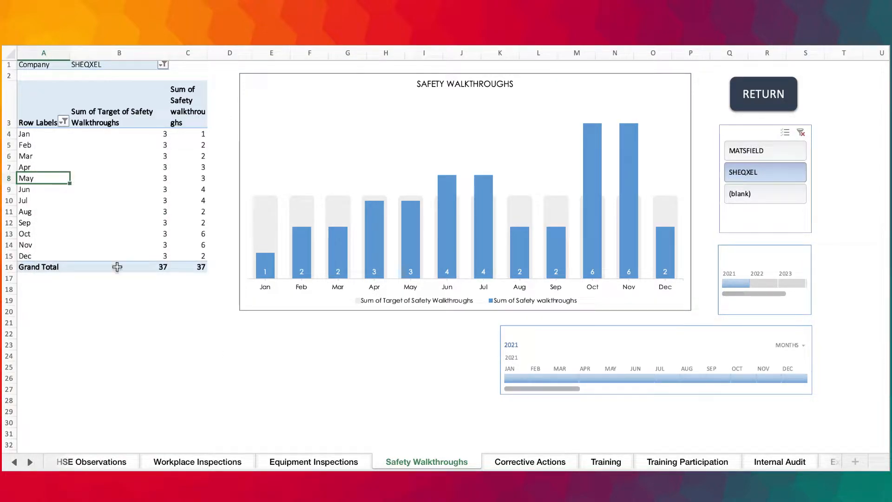
Group the dates in the Safety Walkthroughs pivot table by Quarters instead of Months.
click(38, 197)
click(37, 181)
right_click(38, 177)
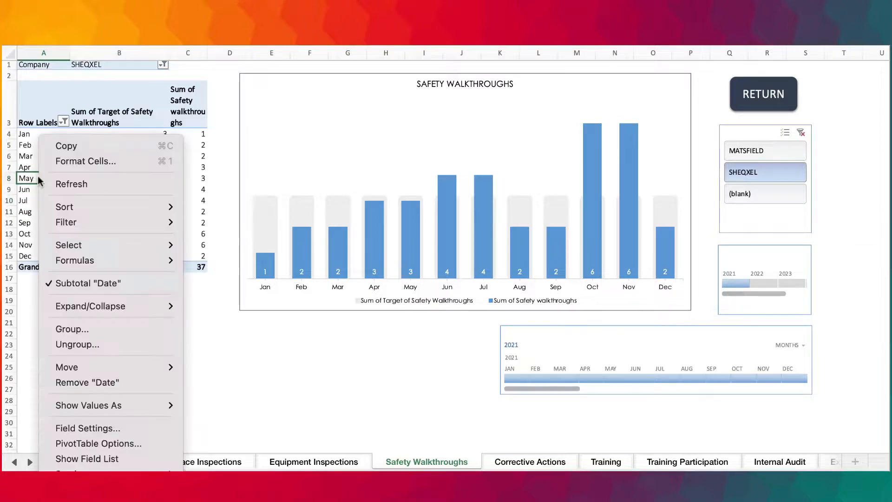
click(80, 324)
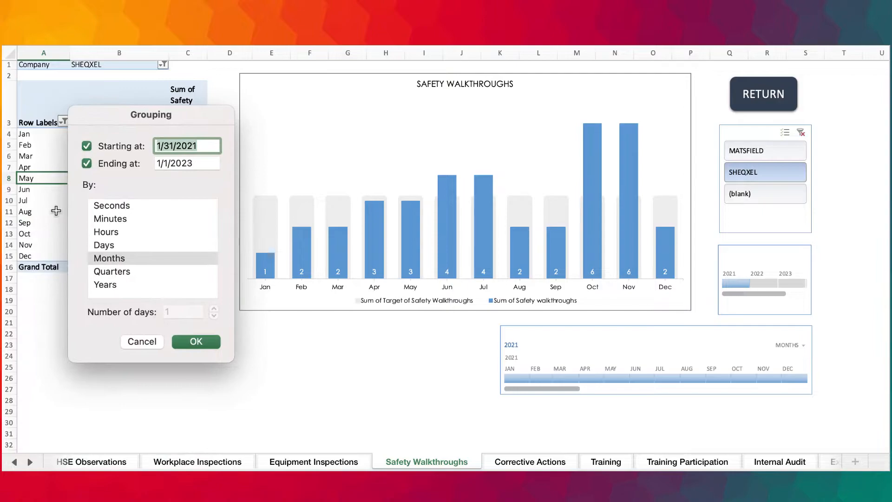
click(122, 272)
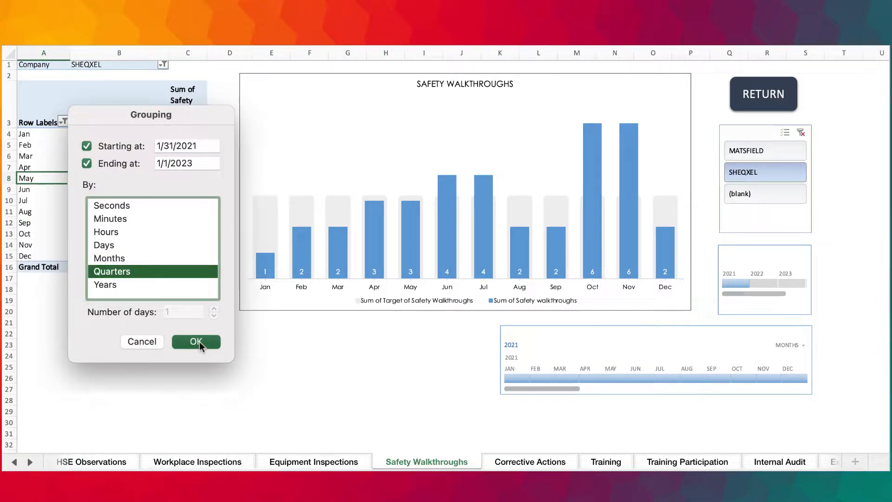
click(199, 342)
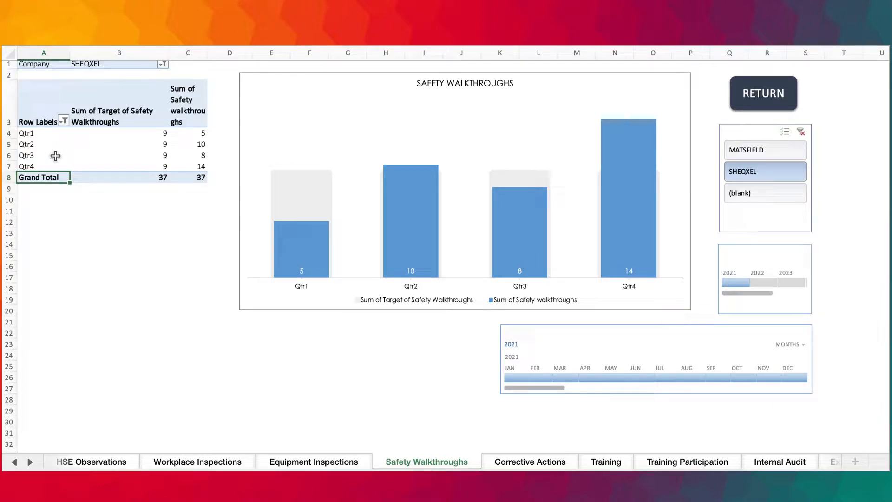
scroll(25, 174, right, 2)
scroll(25, 153, left, 2)
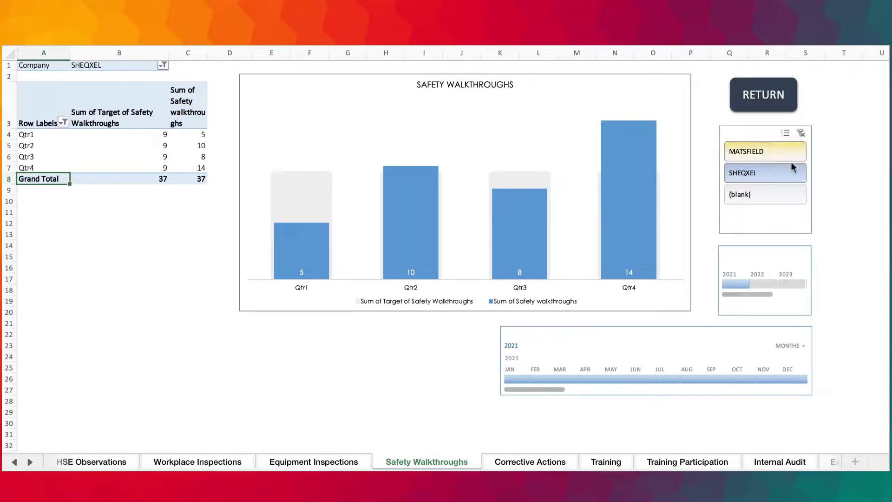
Check the quarterly charts and pivot tables on the Corrective Actions and Training sheets.
click(537, 460)
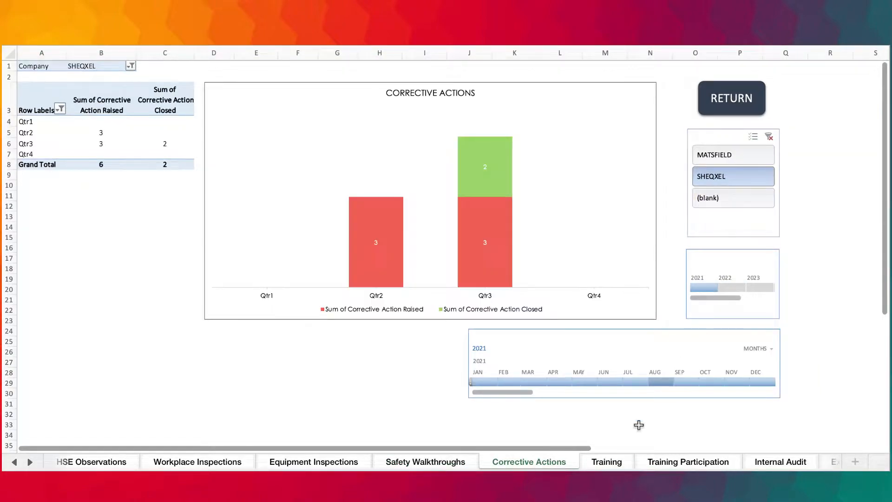
click(607, 463)
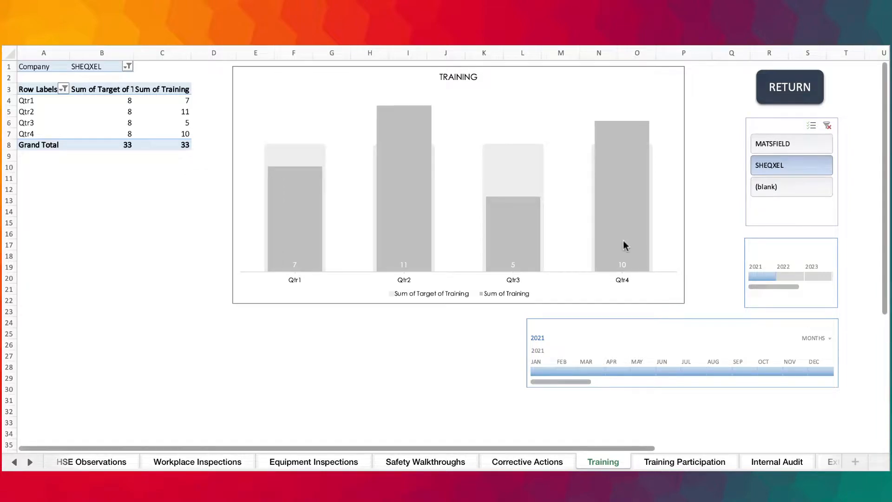
scroll(640, 324, up, 5)
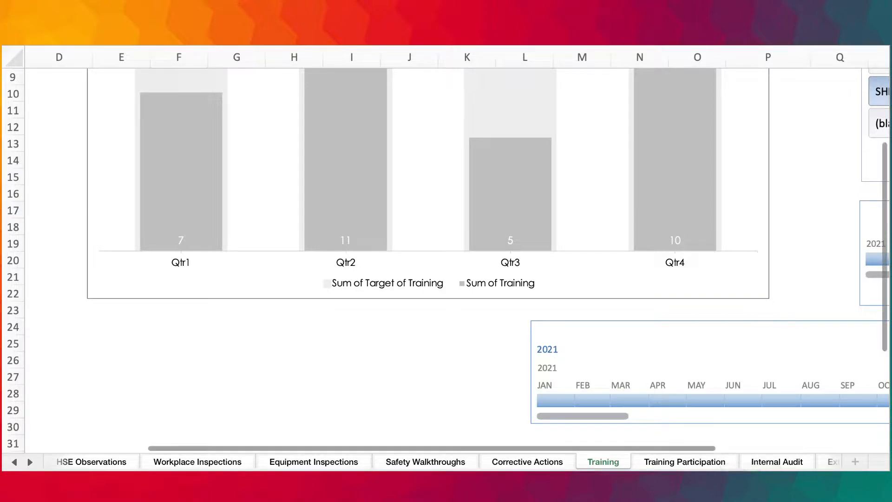
scroll(730, 425, down, 3)
scroll(712, 417, down, 1)
scroll(671, 383, up, 3)
scroll(671, 383, left, 4)
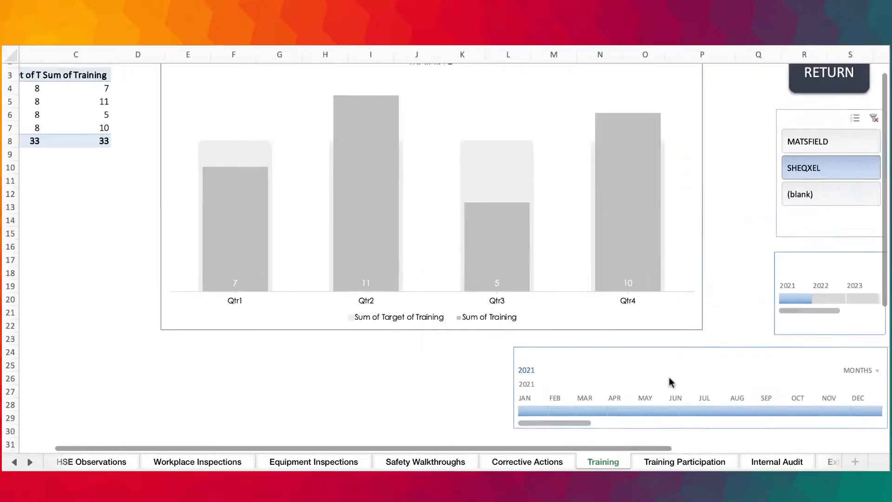
scroll(701, 333, down, 2)
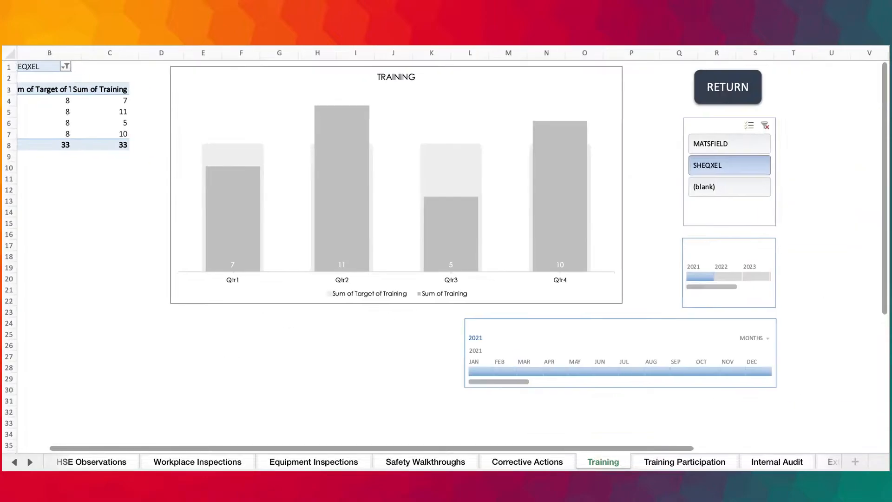
scroll(701, 332, left, 3)
Group the dates in the Training pivot table by Years instead of Quarters.
click(33, 112)
right_click(34, 112)
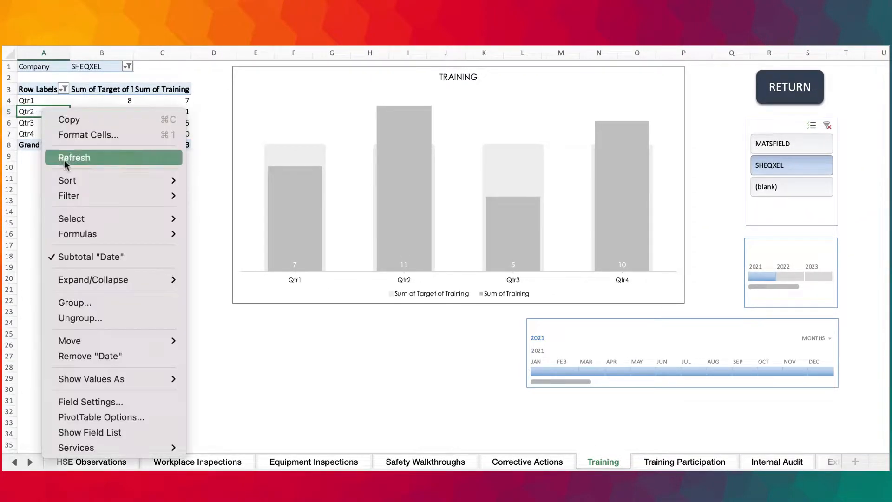
click(95, 304)
click(72, 356)
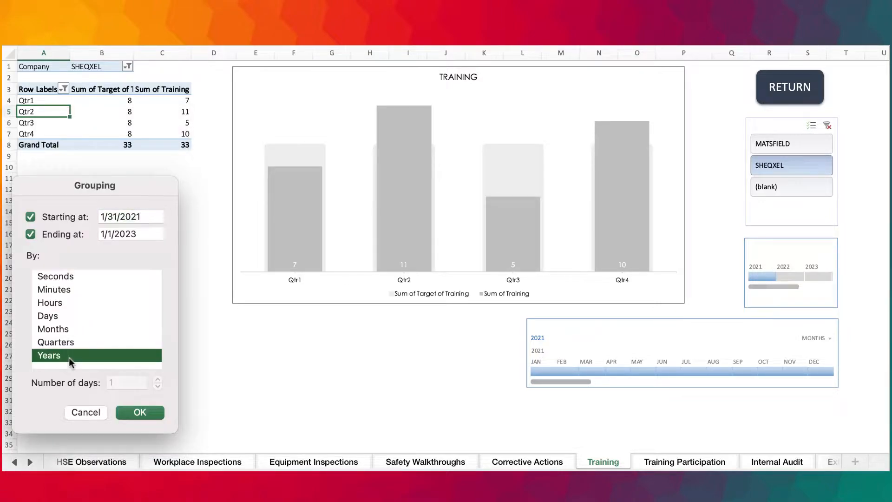
click(144, 413)
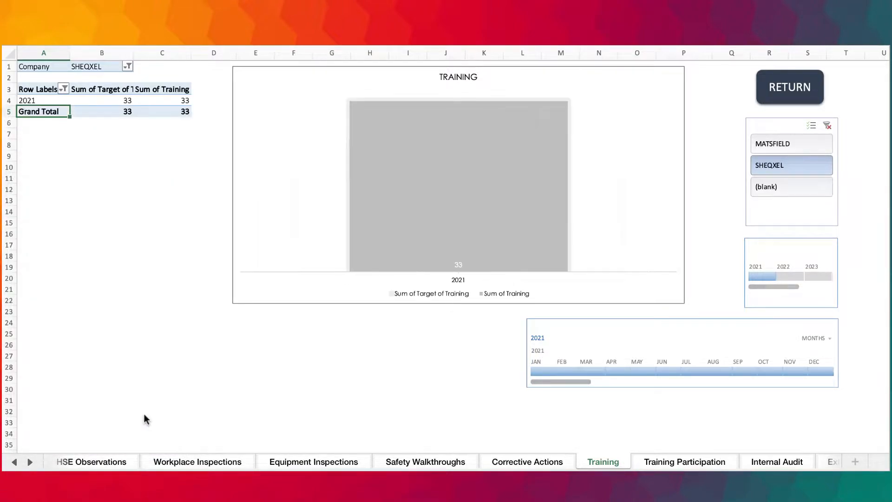
Open the Actual Source Data sheet from the workbook's full list of sheets.
right_click(13, 464)
scroll(73, 395, up, 10)
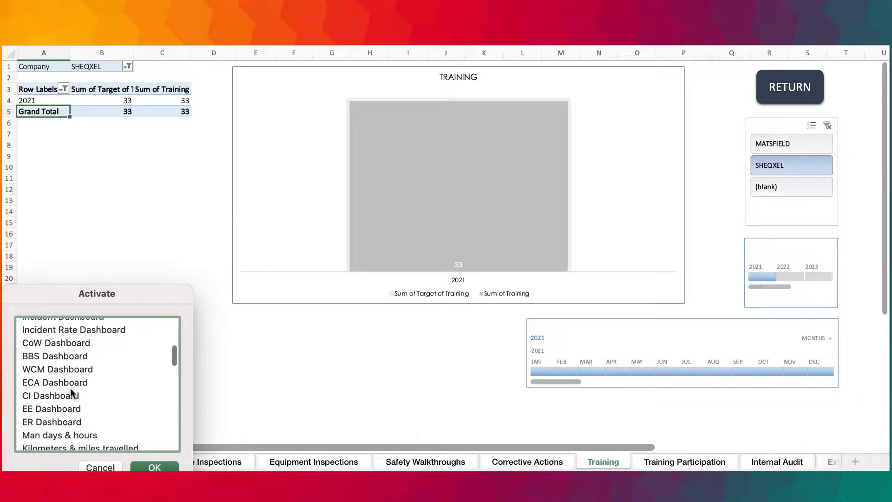
scroll(73, 396, up, 5)
scroll(74, 384, up, 1)
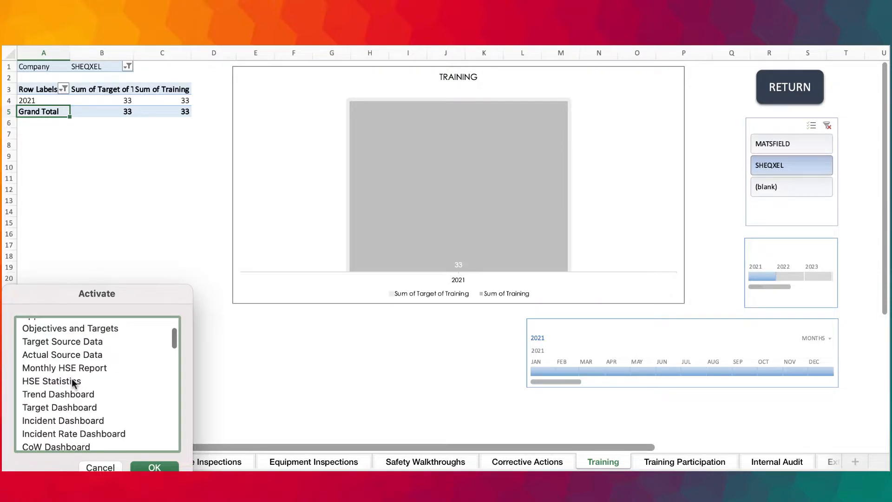
click(80, 356)
click(153, 467)
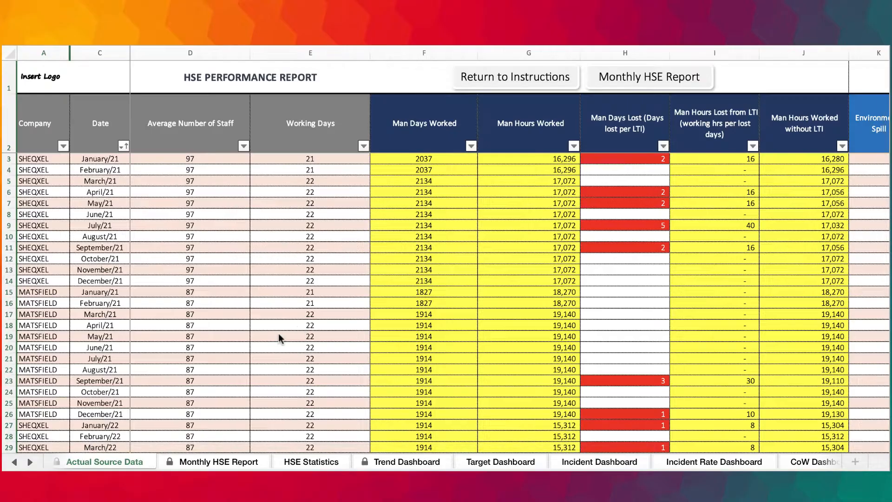
Examine the monthly company records in the Actual Source Data sheet down to the last filled row.
scroll(257, 373, down, 4)
scroll(247, 327, down, 3)
scroll(107, 267, up, 7)
scroll(34, 336, down, 9)
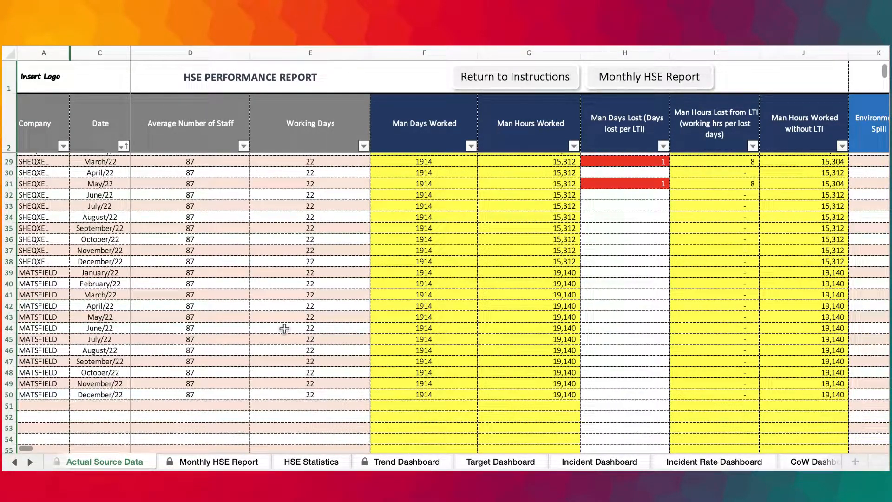
scroll(310, 270, up, 9)
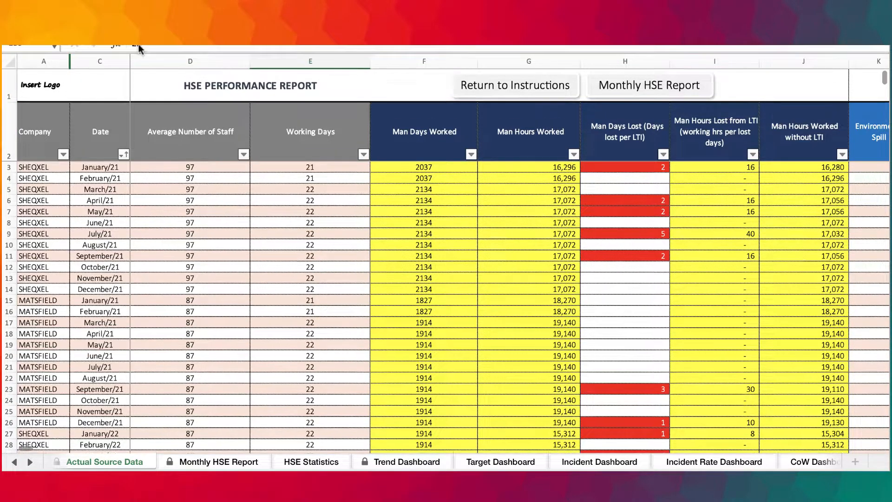
click(144, 34)
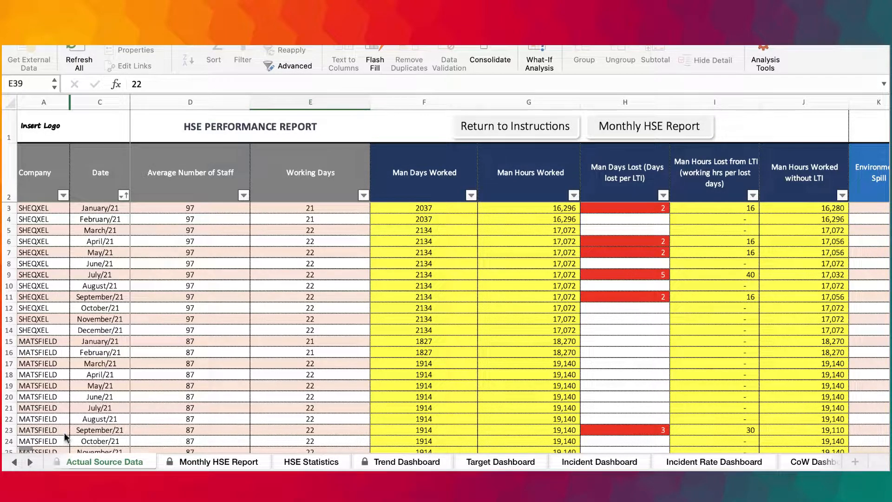
Open the Toolbox Talks sheet and extend the year timeline's selection from 2021 through 2023.
right_click(40, 454)
scroll(141, 377, down, 10)
click(71, 380)
click(170, 469)
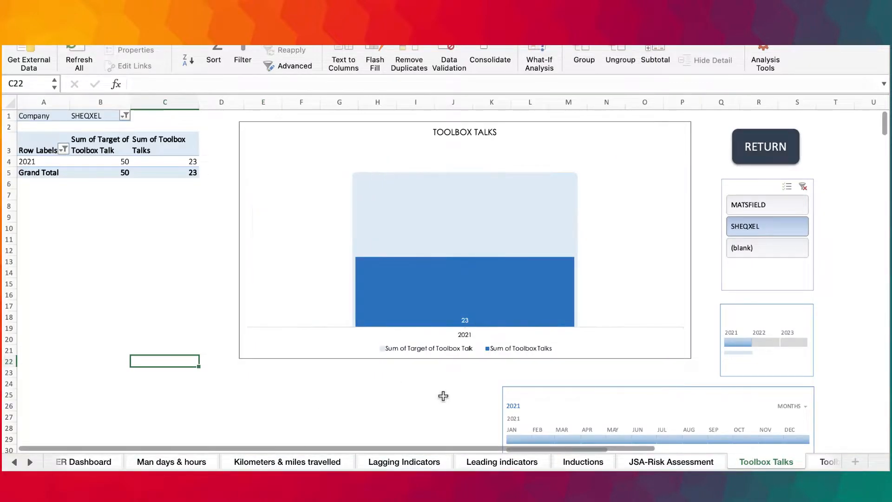
shift+click(806, 345)
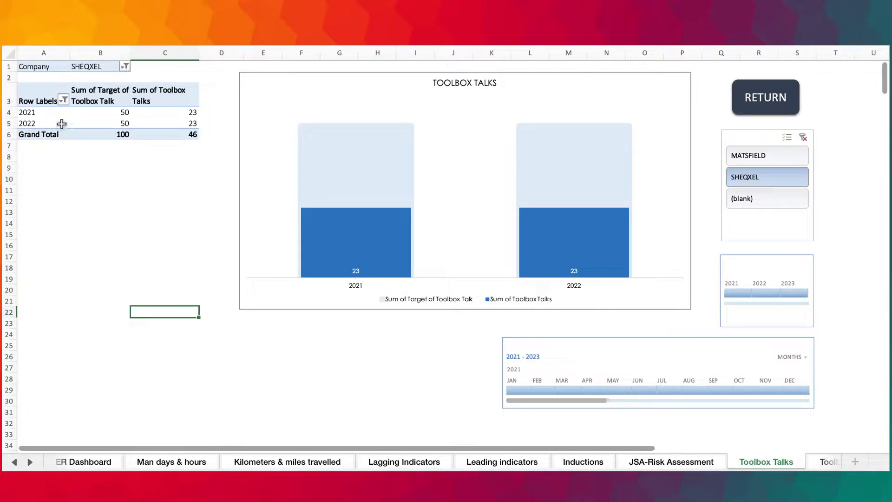
Group the dates in the Toolbox Talks pivot table by Months instead of Years.
drag(41, 120, 41, 114)
right_click(41, 115)
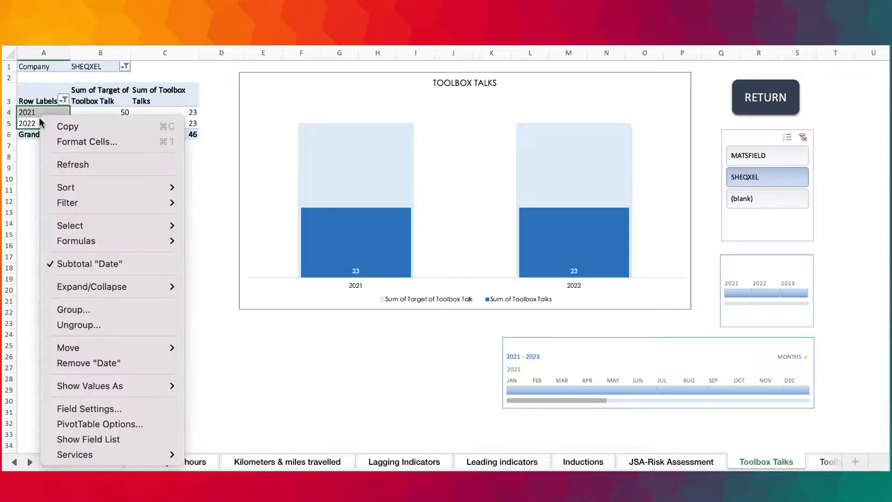
click(68, 311)
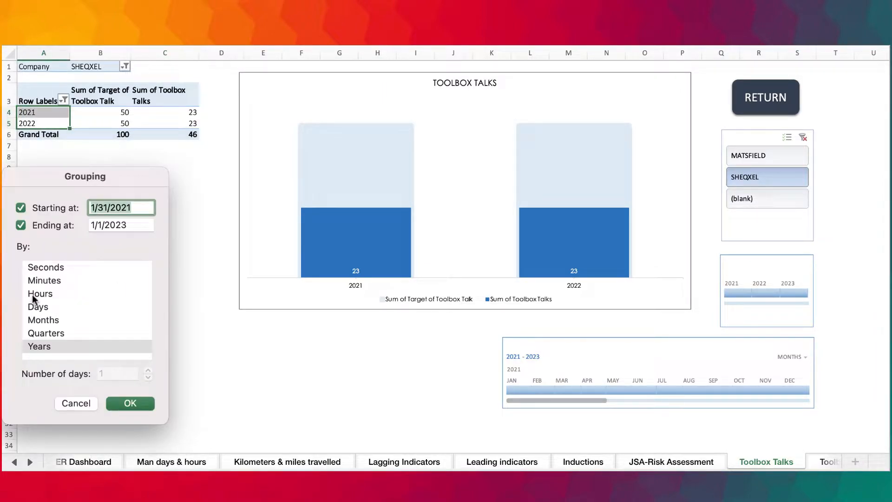
click(51, 326)
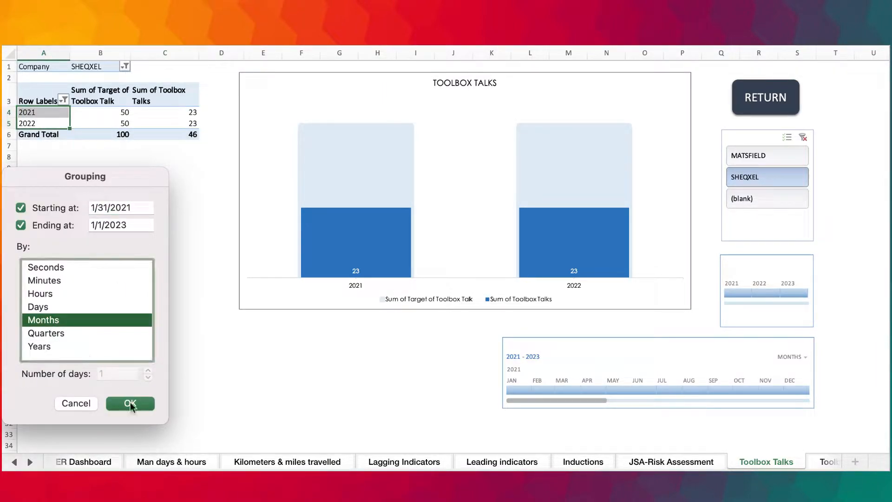
click(129, 404)
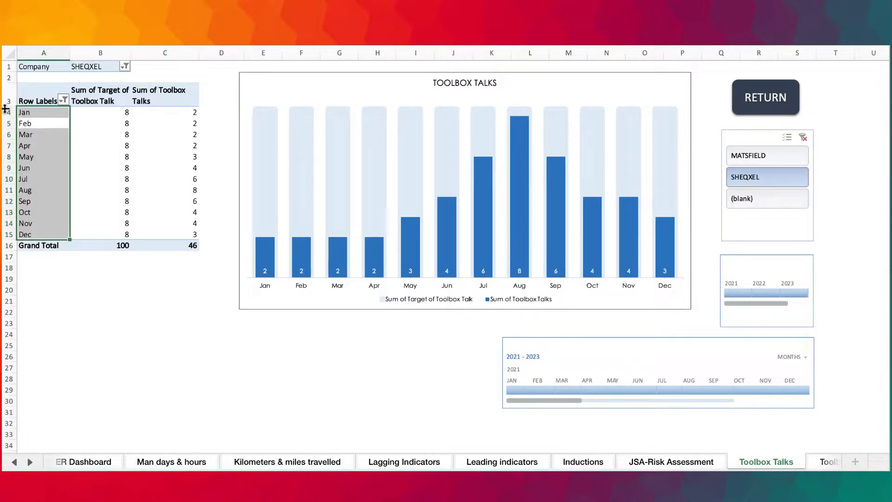
Examine the month rows in the Toolbox Talks pivot table alongside the chart, including the April row.
click(39, 153)
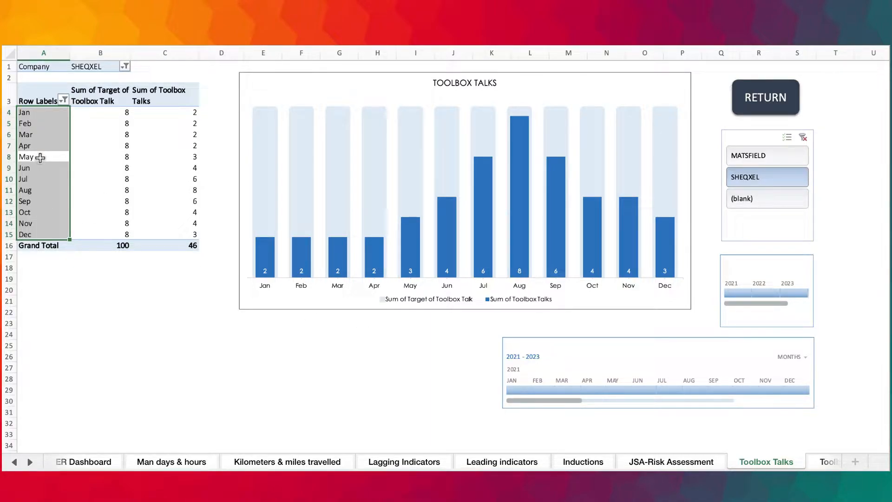
click(267, 336)
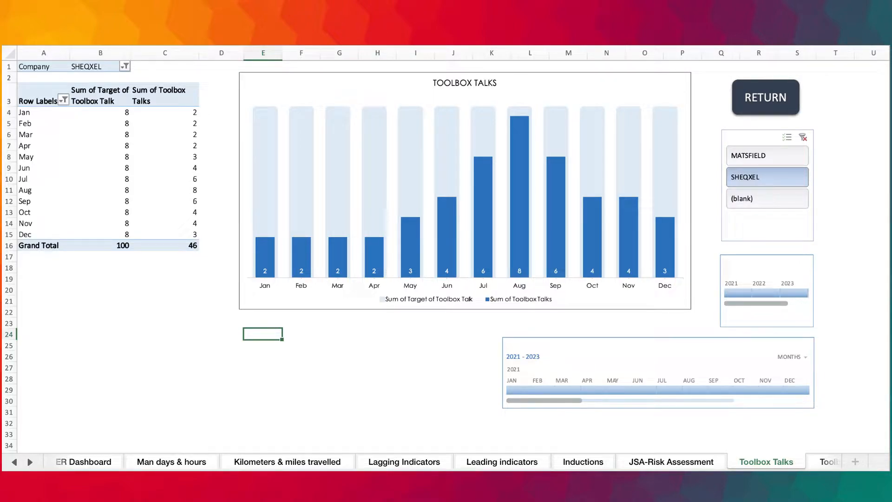
click(28, 148)
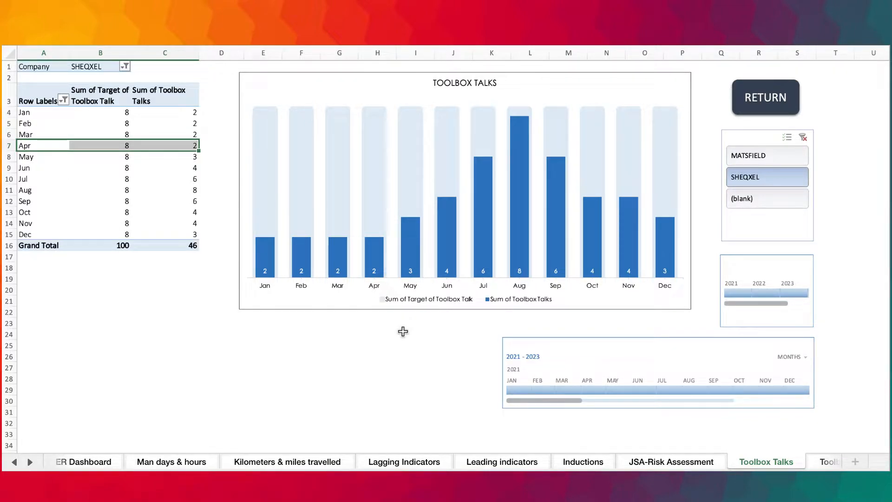
Switch to the Officer Version workbook of the performance monitoring tool and open its Toolbox Talk sheet.
key(ctrl+Up)
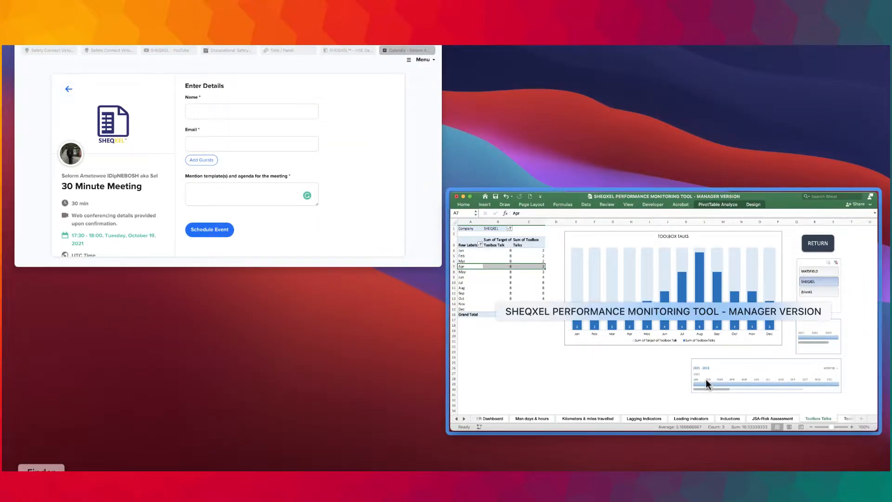
click(707, 379)
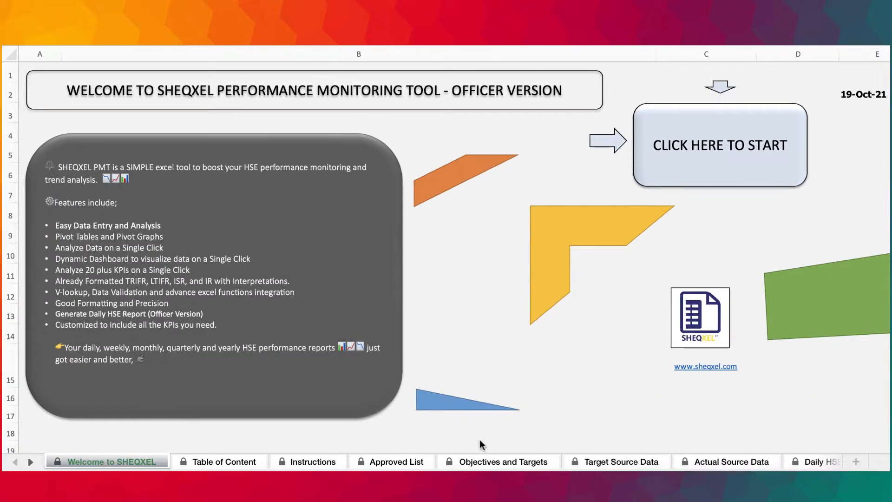
right_click(27, 464)
scroll(70, 381, down, 8)
click(60, 394)
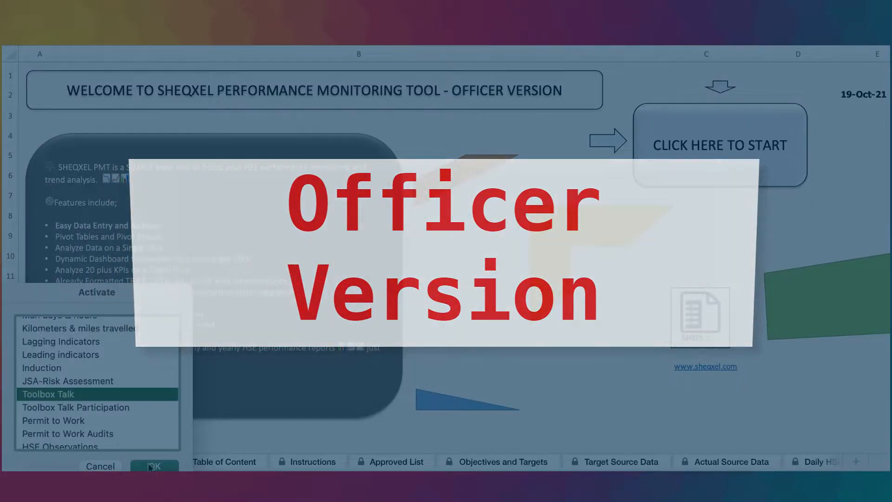
click(154, 466)
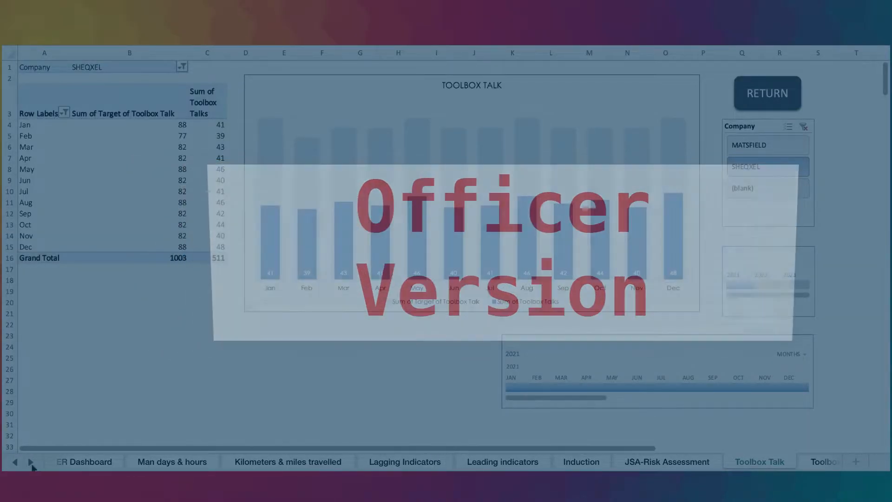
Open the Officer Version's Actual Source Data sheet and look through its daily company records.
click(18, 462)
click(20, 462)
click(19, 462)
click(20, 462)
click(20, 462)
click(19, 462)
click(19, 462)
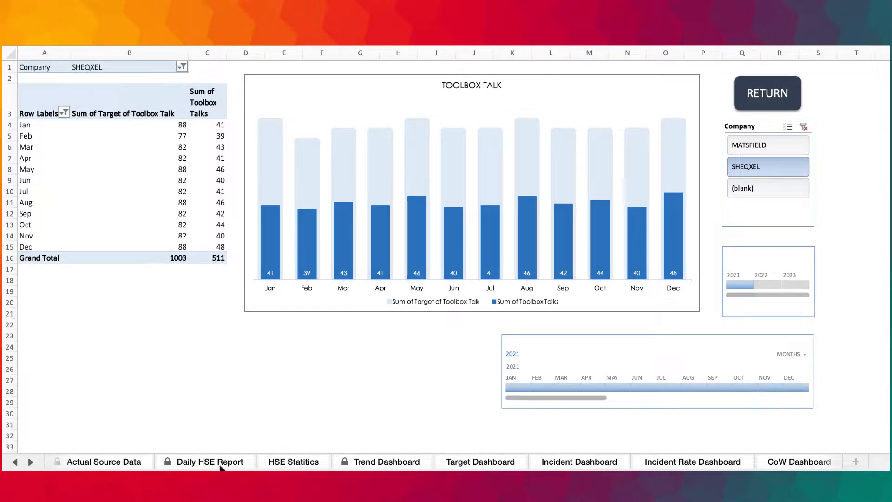
click(103, 461)
scroll(322, 381, down, 10)
scroll(322, 381, down, 20)
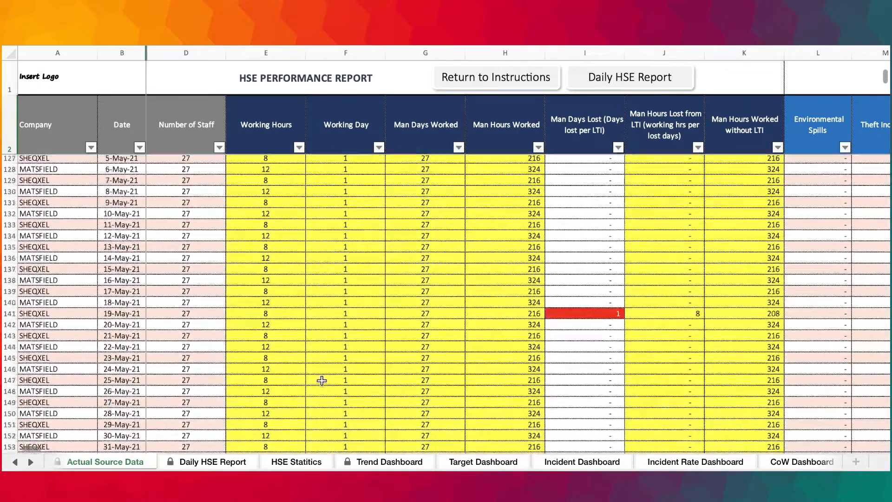
scroll(324, 381, down, 20)
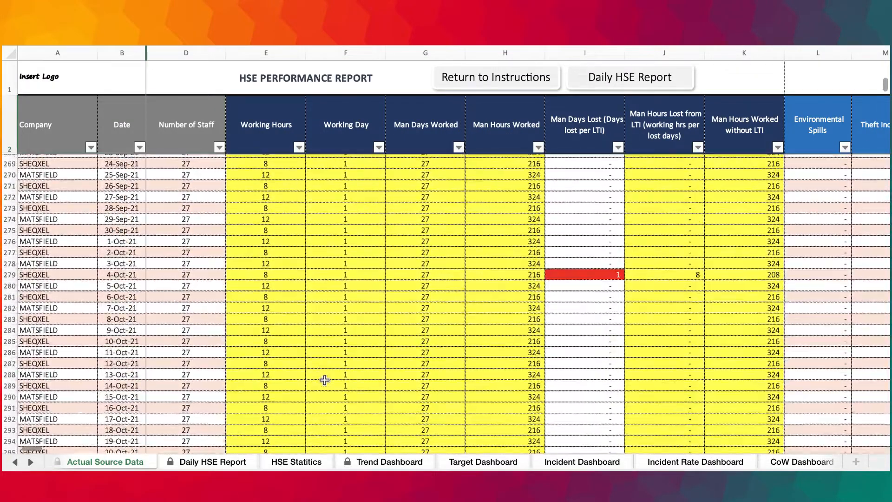
scroll(325, 380, up, 20)
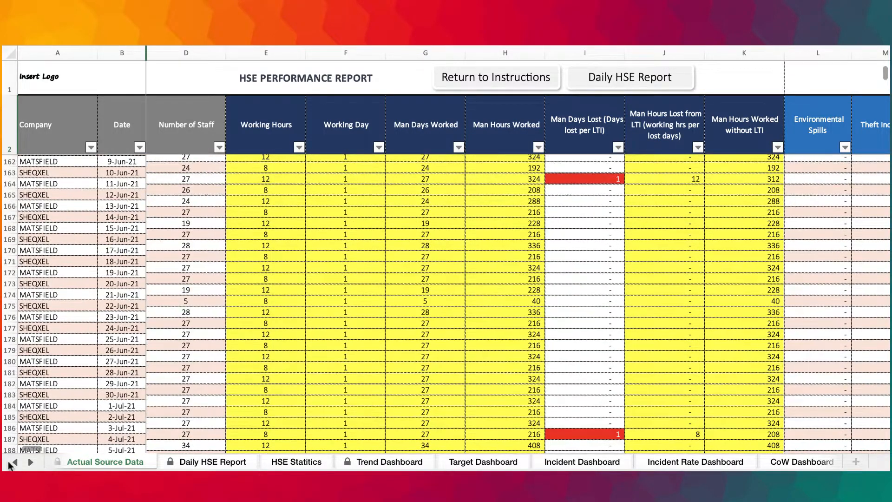
On the JSA-Risk Assessment sheet, group the pivot table dates by Days with the number of days at 1.
right_click(12, 462)
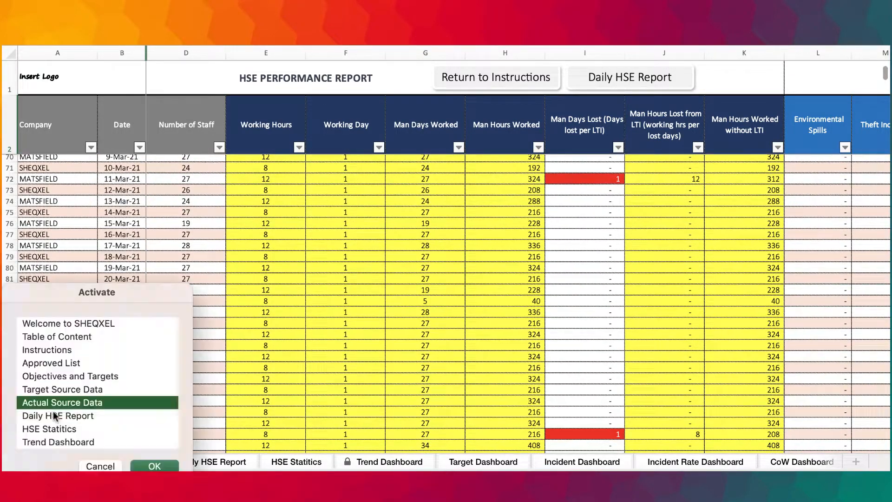
scroll(58, 410, down, 3)
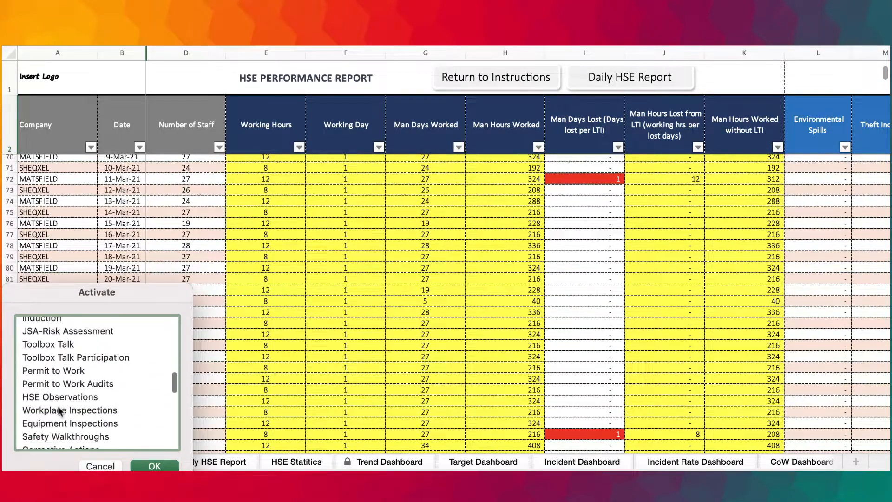
click(61, 332)
click(153, 466)
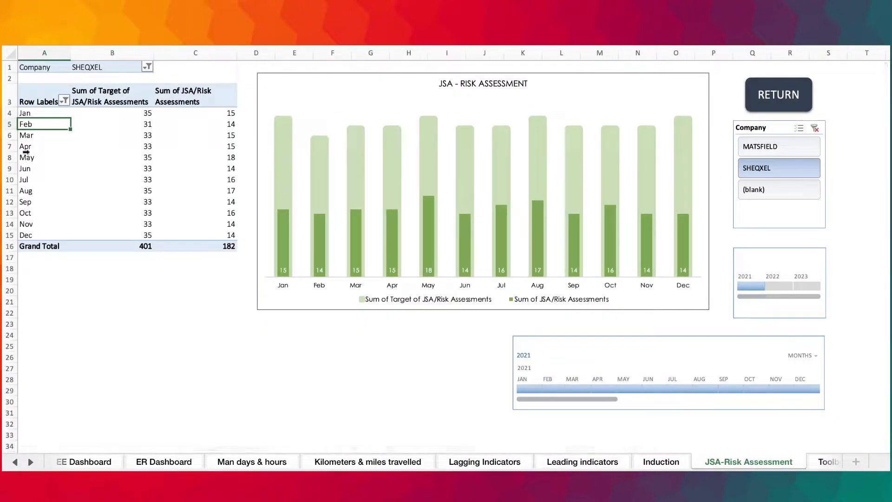
right_click(28, 157)
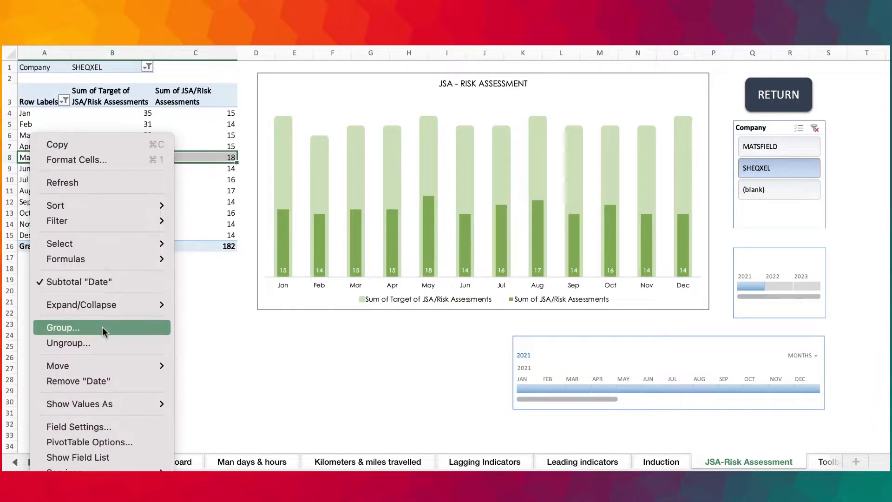
click(102, 330)
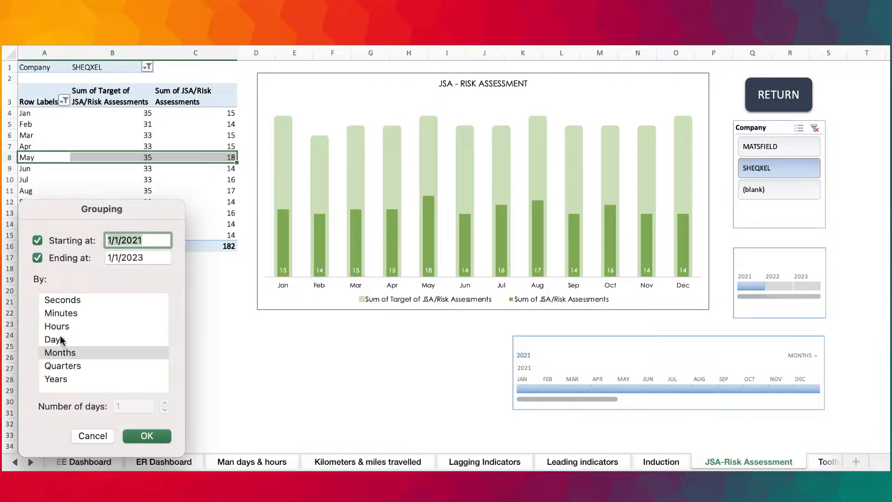
click(62, 339)
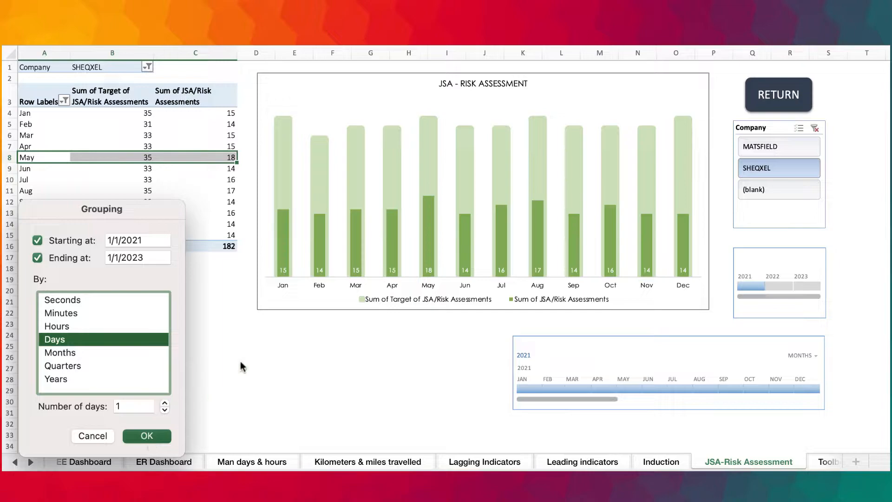
key(Return)
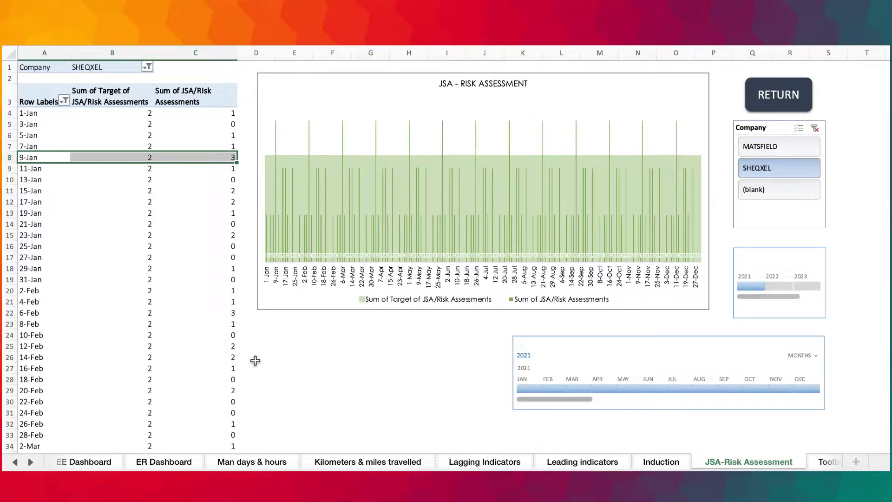
Check the daily pivot tables and charts on the Toolbox Talk and Toolbox Talk Participation sheets.
click(29, 462)
click(30, 461)
click(29, 462)
click(446, 461)
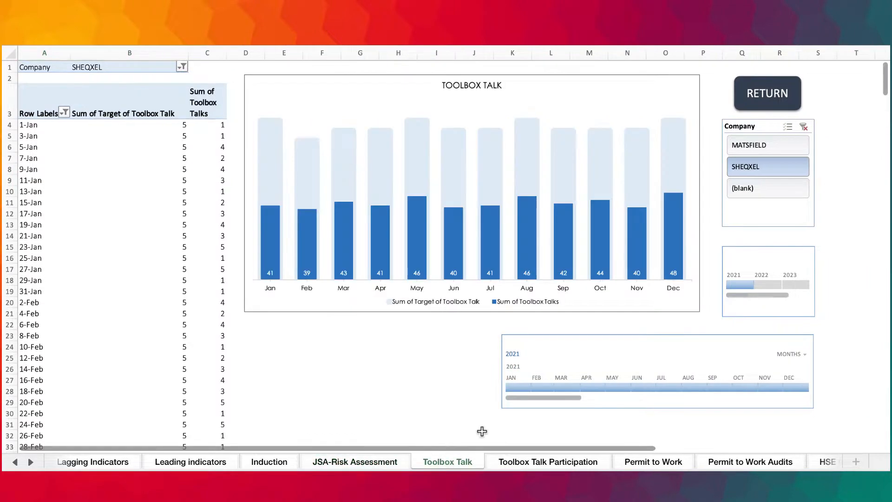
click(557, 466)
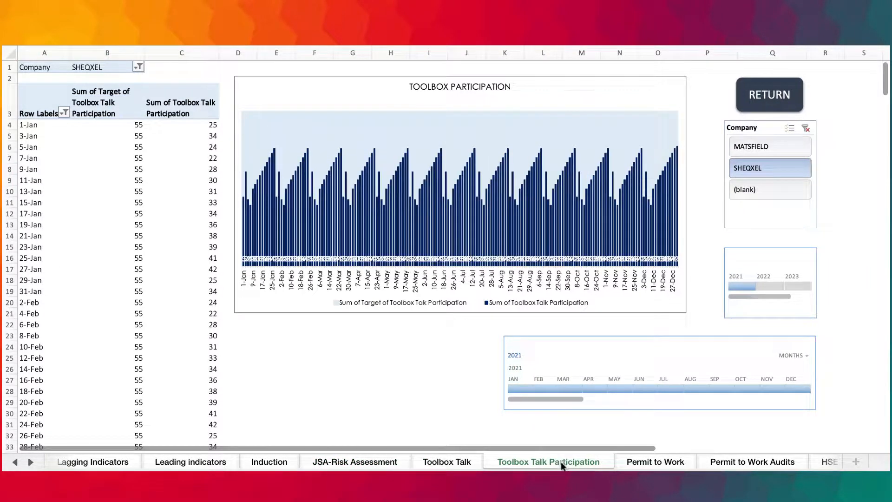
On the Permit to Work sheet, group the pivot table dates by Days with the number of days at 5.
click(645, 466)
click(44, 225)
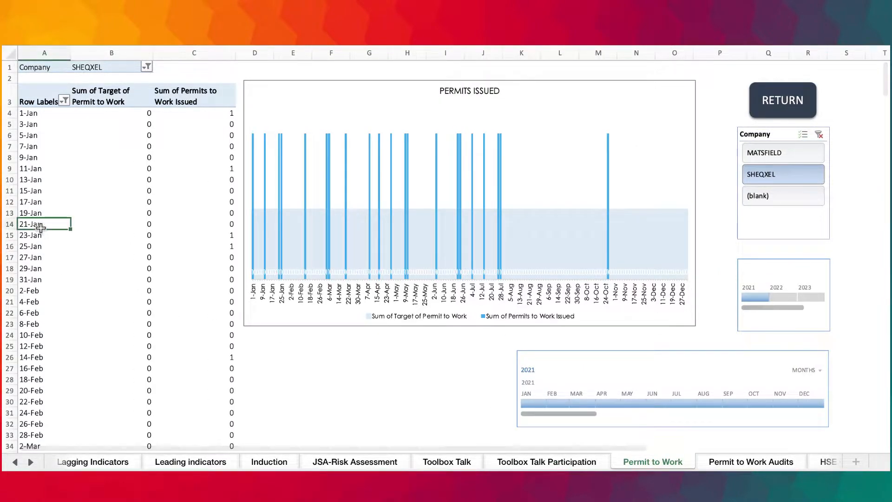
right_click(43, 224)
click(80, 329)
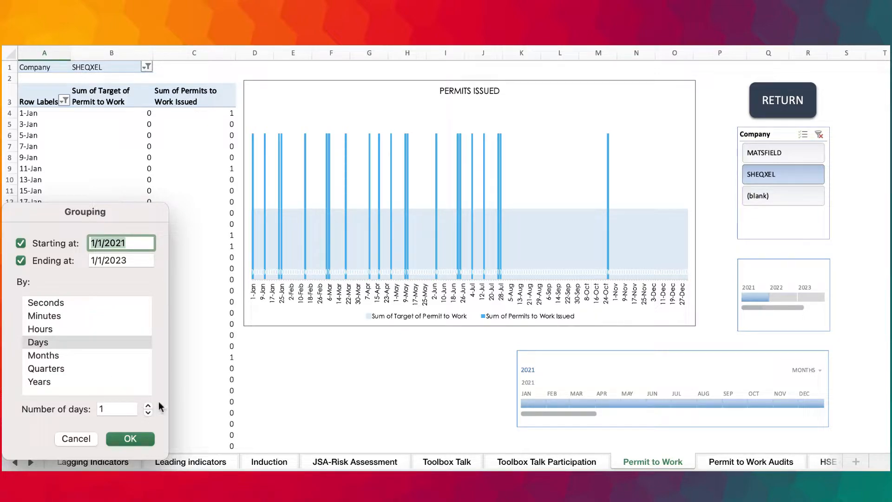
click(42, 344)
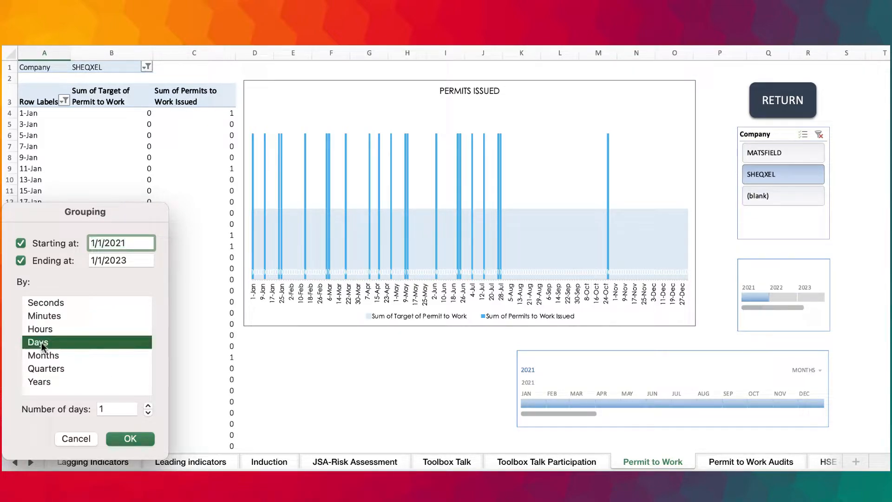
click(149, 407)
click(149, 406)
click(149, 406)
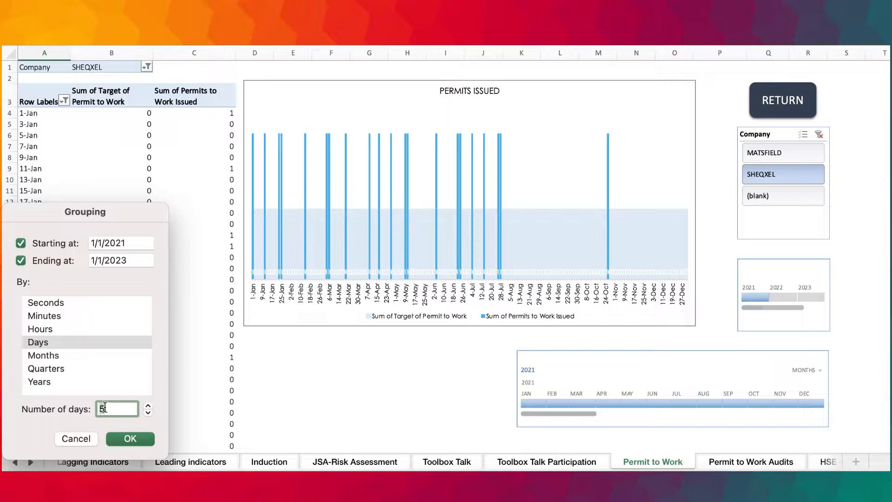
click(129, 441)
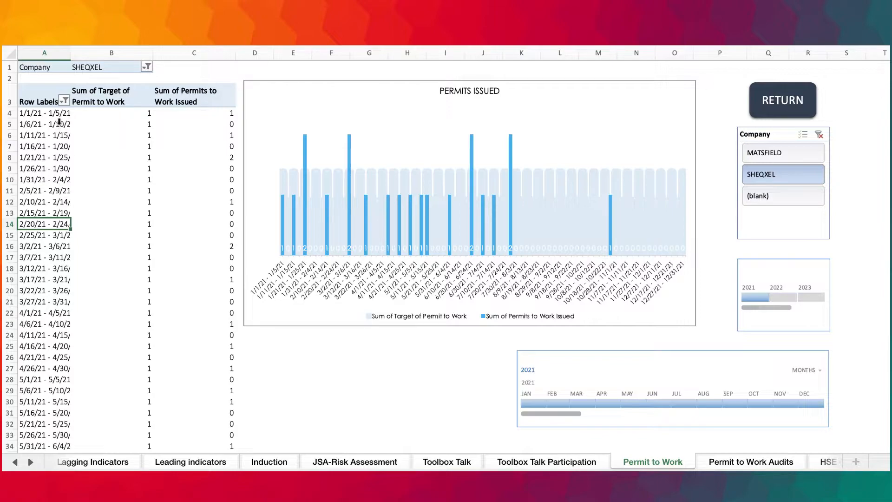
scroll(107, 218, down, 3)
scroll(107, 219, up, 3)
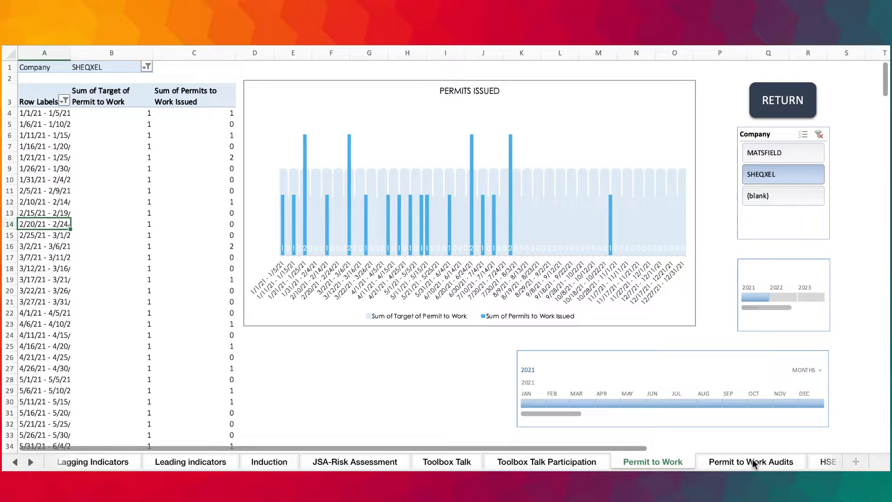
On the Permit to Work Audits sheet, group the pivot table dates by Days with the number of days at 14.
click(753, 463)
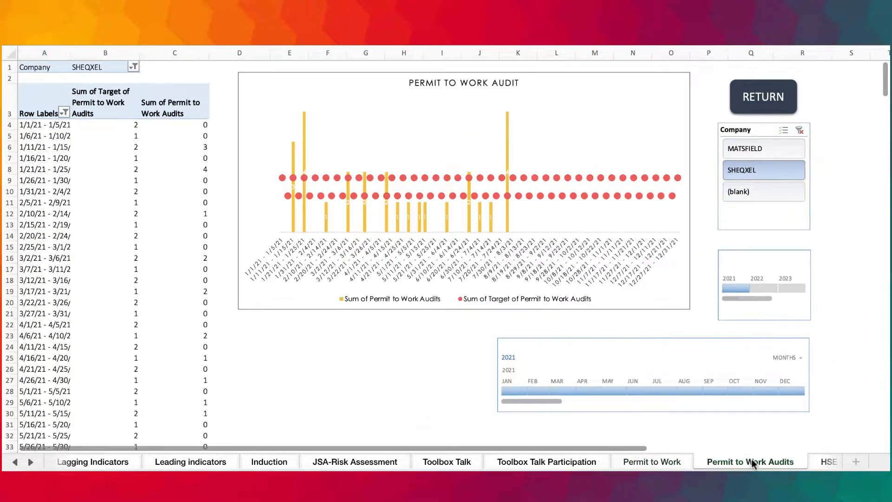
click(60, 169)
right_click(60, 169)
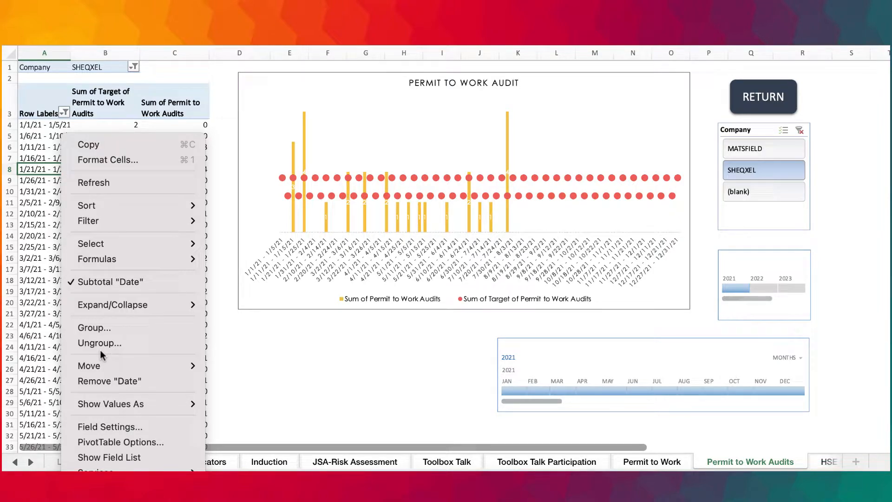
click(97, 328)
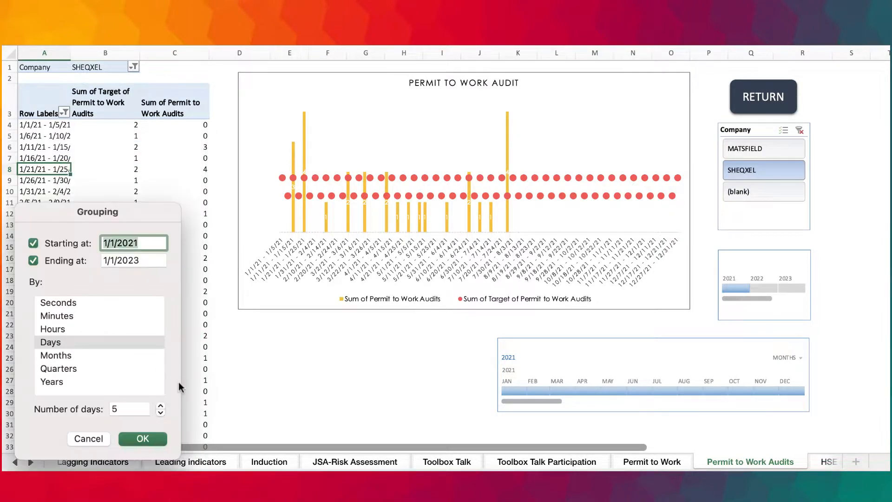
click(161, 406)
click(161, 406)
click(160, 407)
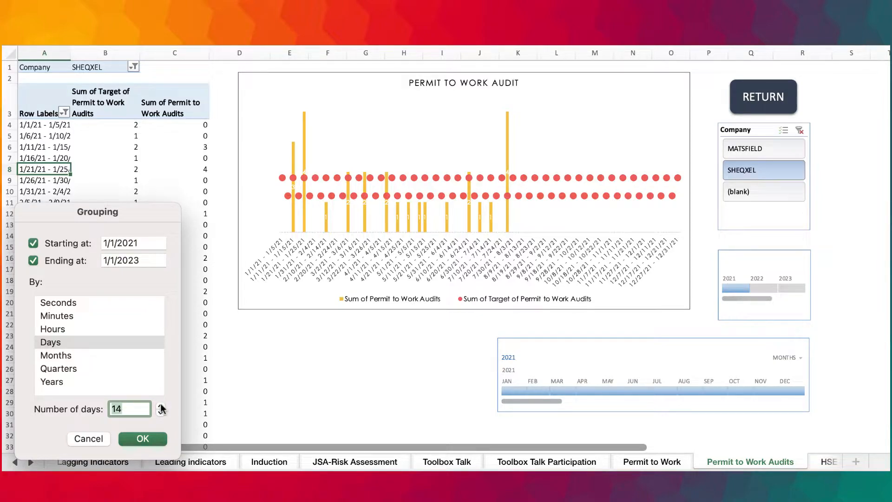
click(149, 438)
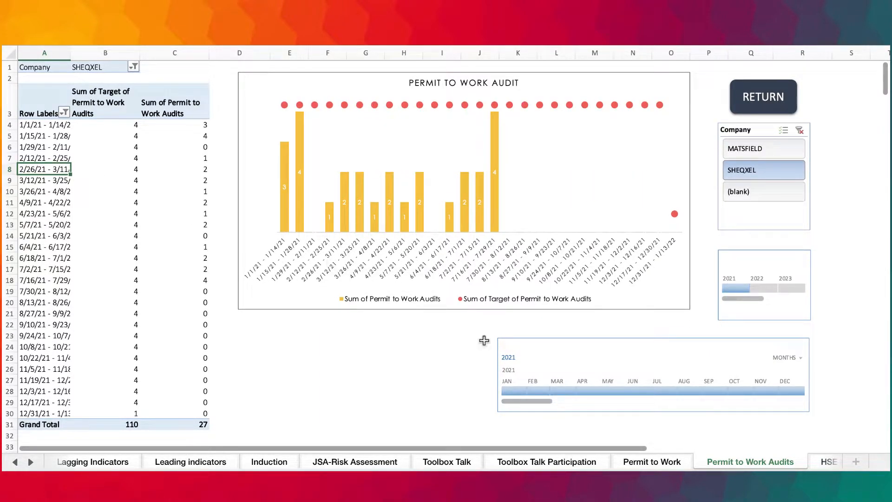
Open the HSE Observations sheet and check its pivot table and chart for the 14-day date grouping.
click(34, 463)
click(34, 463)
click(34, 463)
click(32, 463)
click(476, 464)
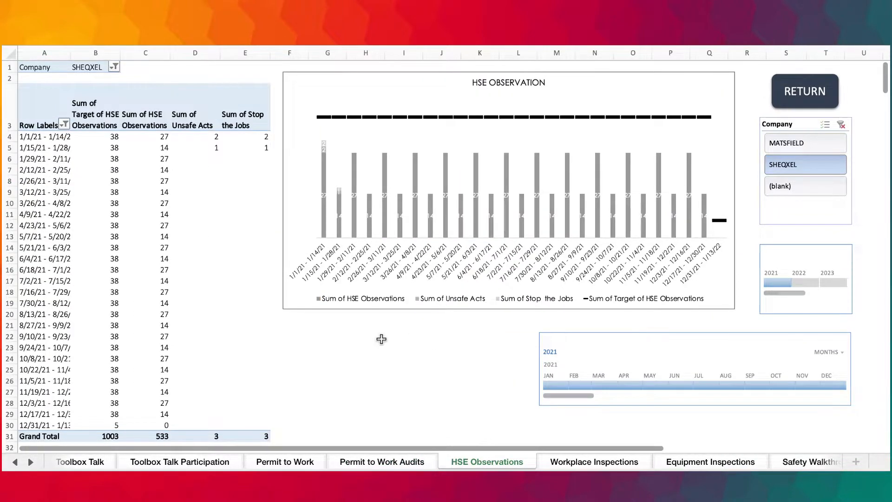
Open the ER Dashboard from the workbook's sheet list to check its emergency drills chart.
right_click(15, 463)
scroll(51, 400, up, 8)
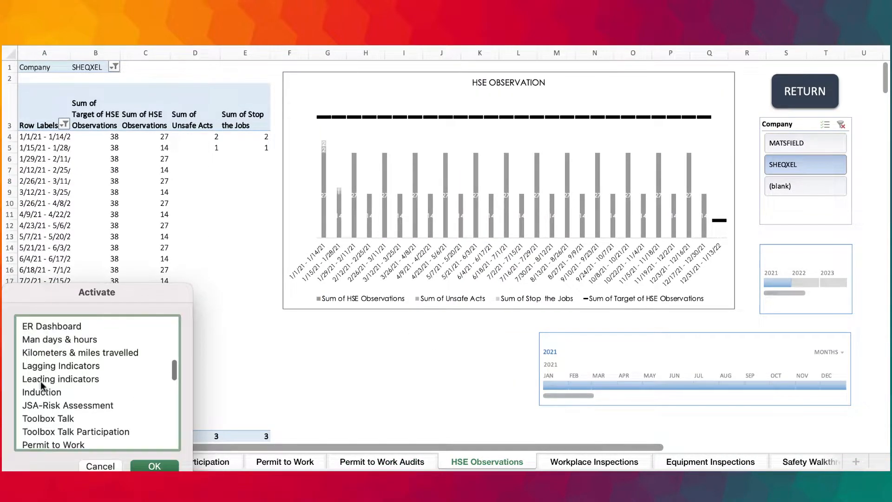
click(49, 413)
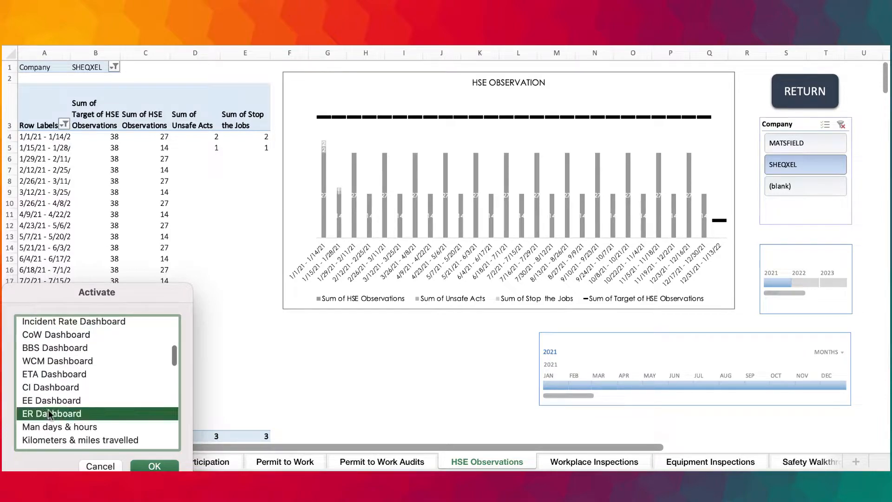
click(149, 467)
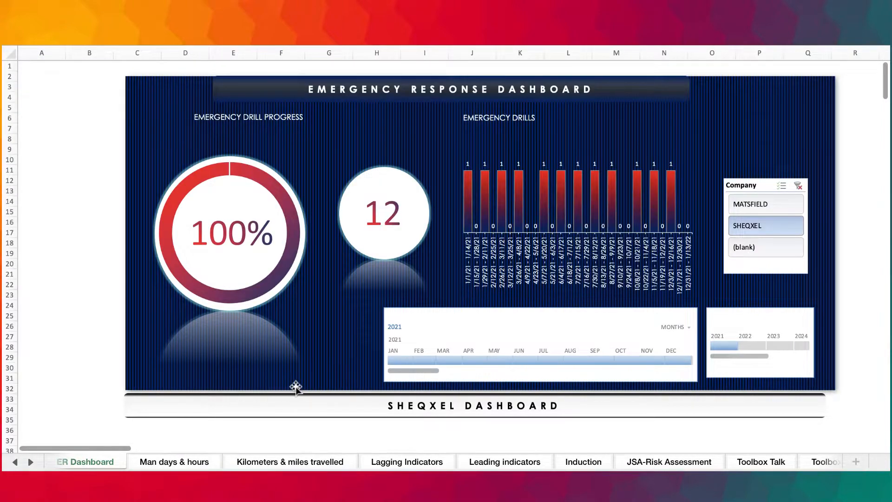
Check the charts on the EE, CI and ETA dashboards for the 14-day date grouping.
click(14, 461)
click(239, 451)
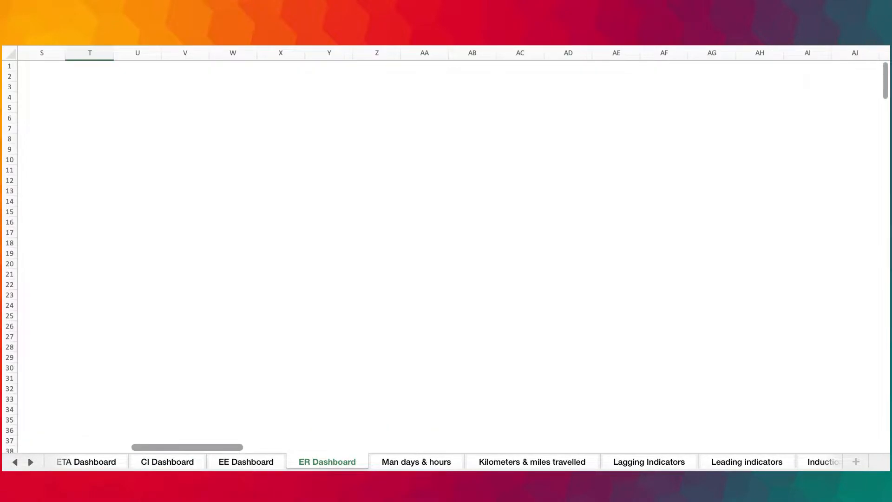
key(ctrl+Page_Up)
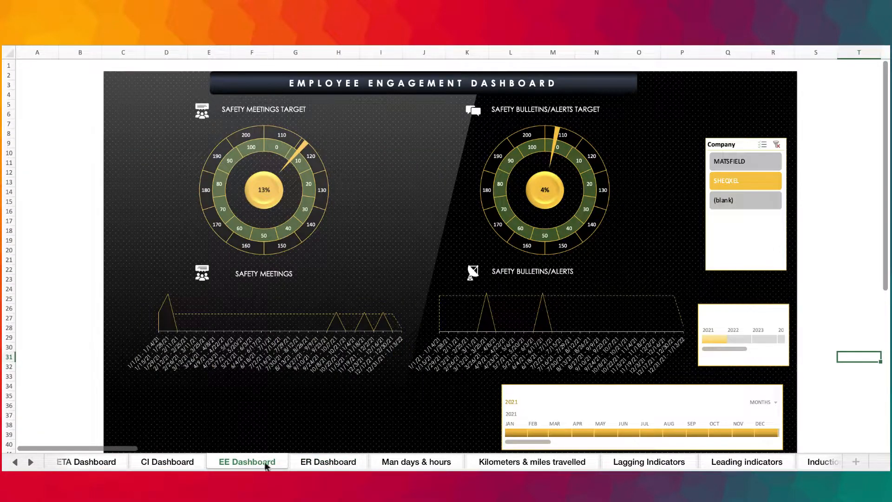
click(170, 462)
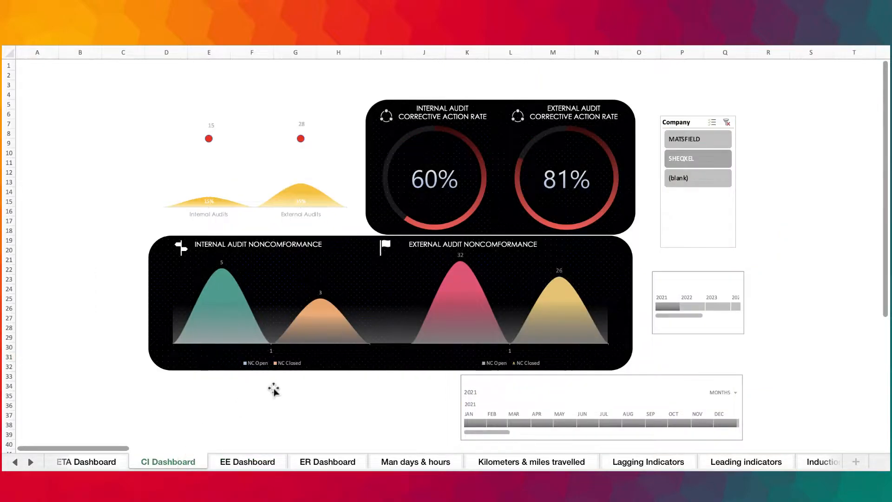
scroll(274, 389, down, 5)
scroll(274, 390, up, 5)
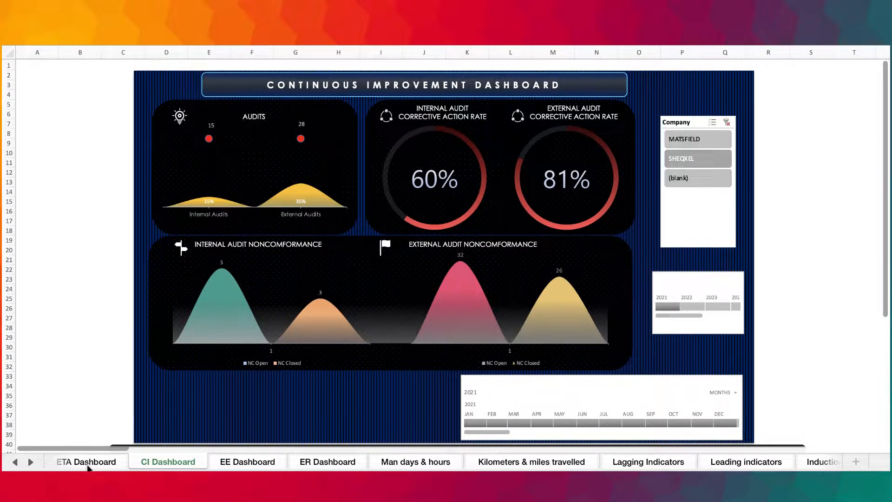
click(88, 464)
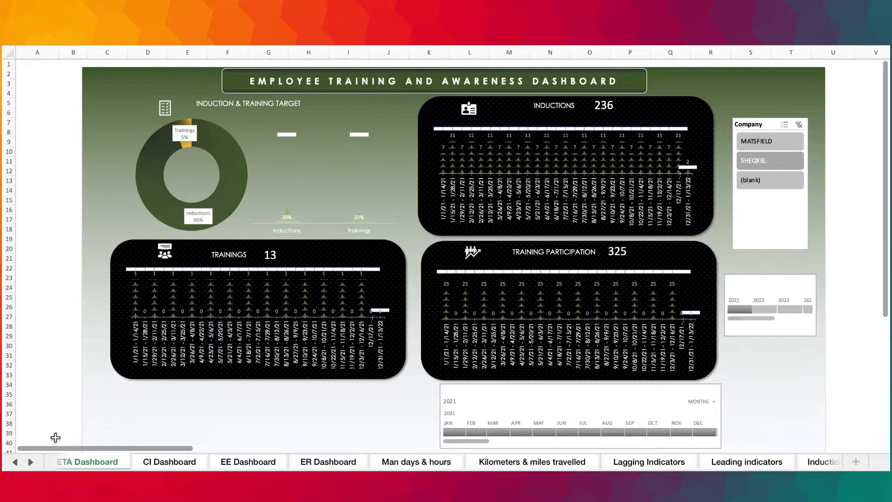
Check the 14-day charts on the WCM and BBS dashboards, ending on the WCM Dashboard.
click(16, 461)
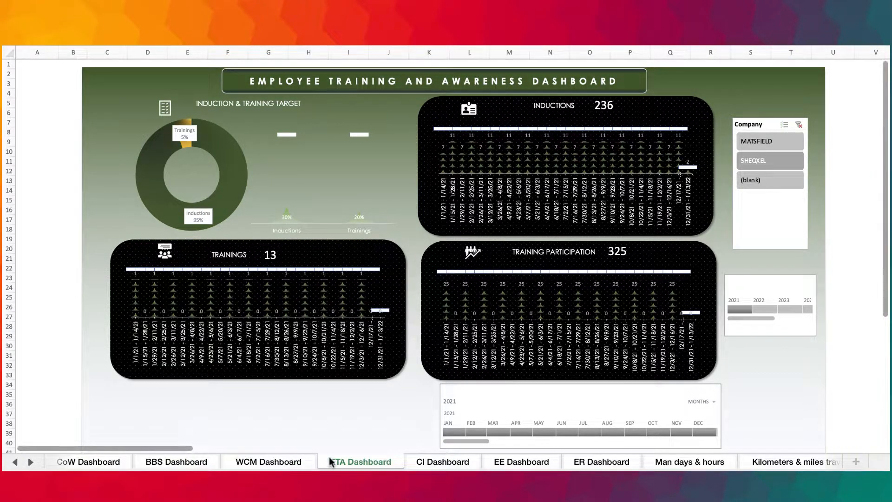
click(281, 465)
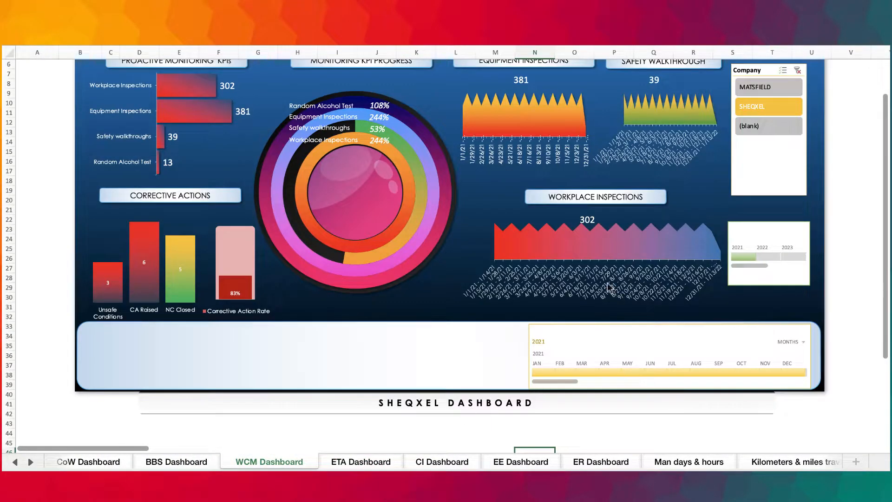
scroll(632, 302, up, 2)
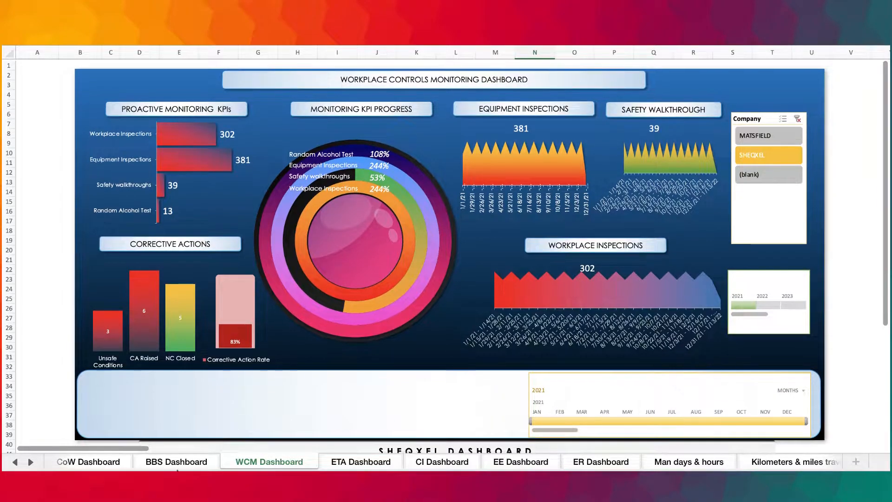
click(182, 465)
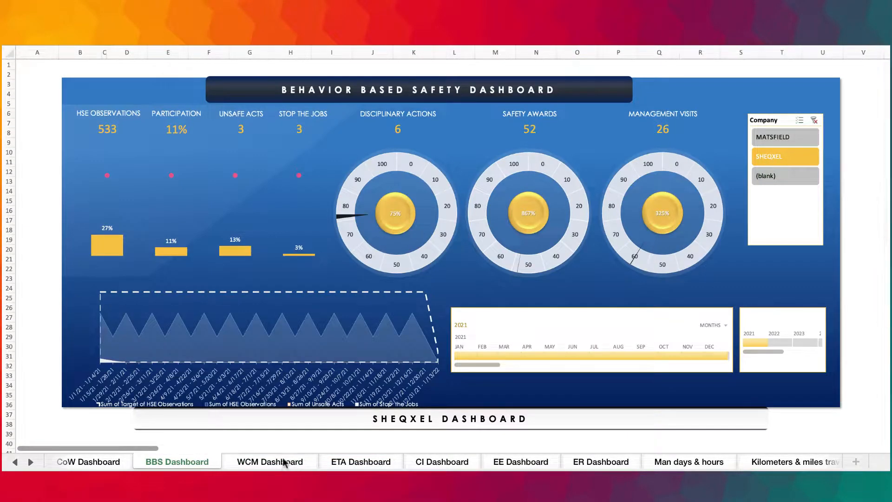
click(297, 461)
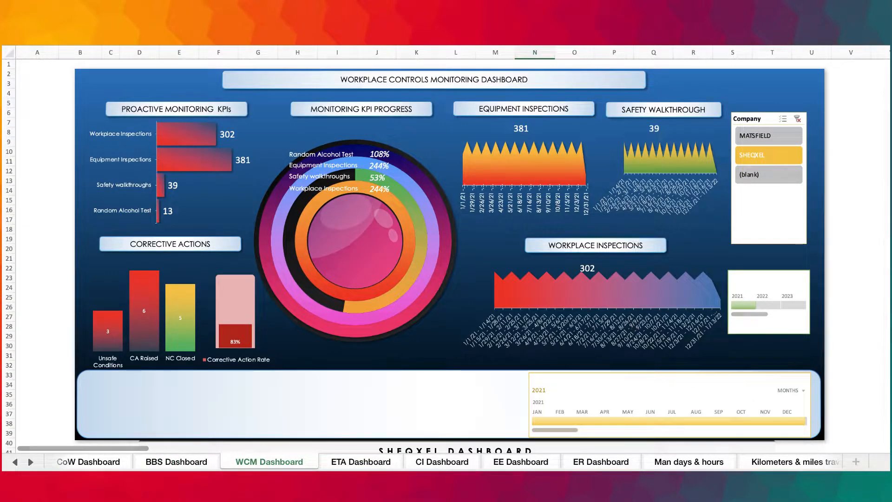
Open the Training Participation sheet from the sheet list and group its pivot table dates by Months.
right_click(19, 464)
scroll(93, 395, down, 5)
click(52, 408)
click(154, 466)
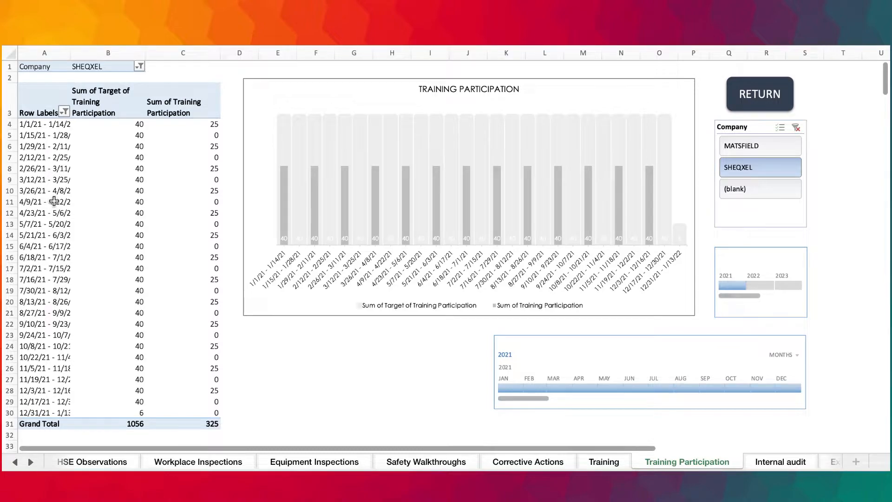
right_click(54, 201)
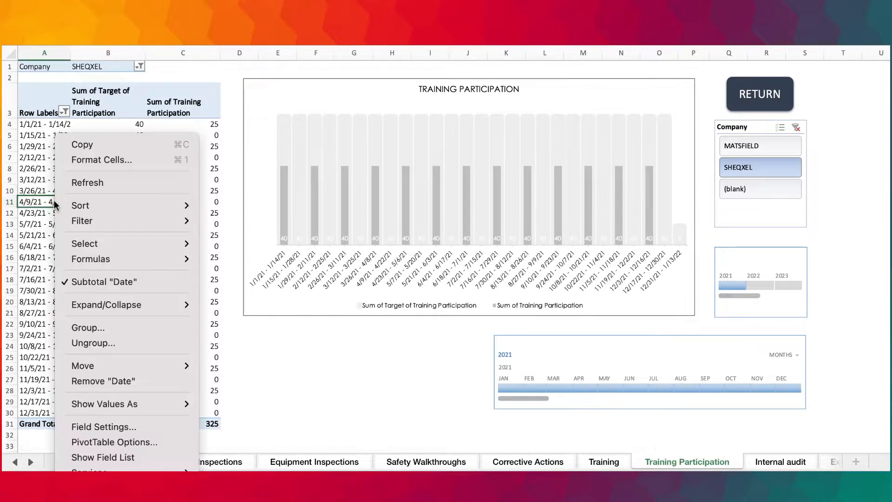
click(89, 330)
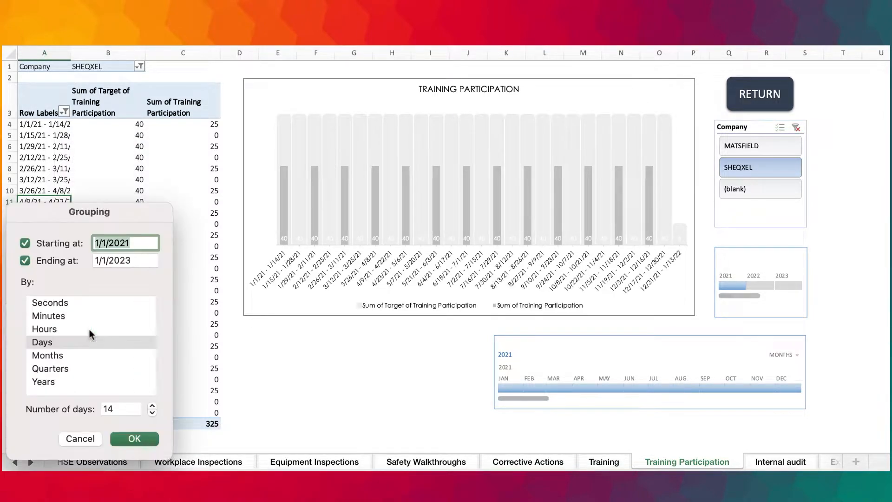
click(57, 356)
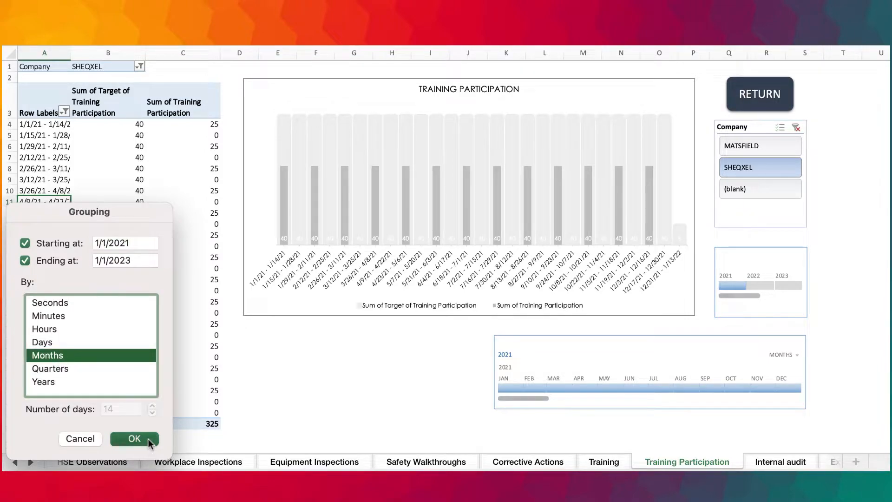
click(148, 441)
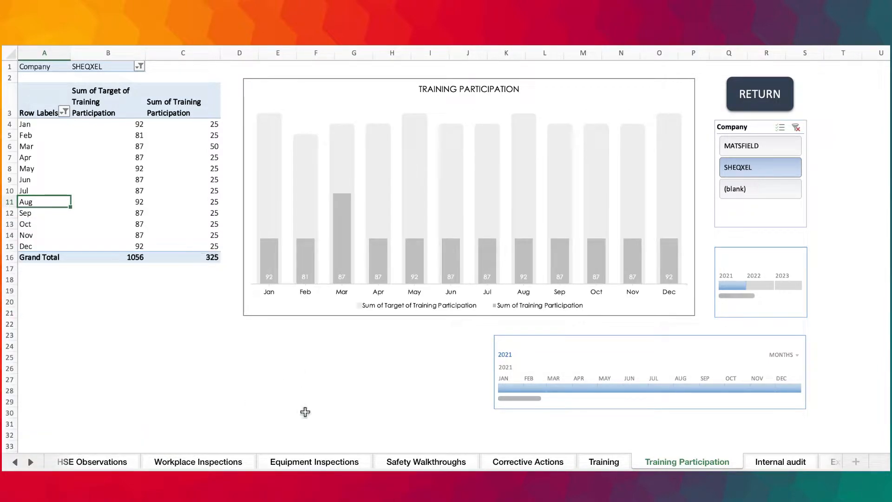
Return to the Table of Content sheet and check the monthly charts on the CoW, BBS and WCM dashboards.
click(748, 90)
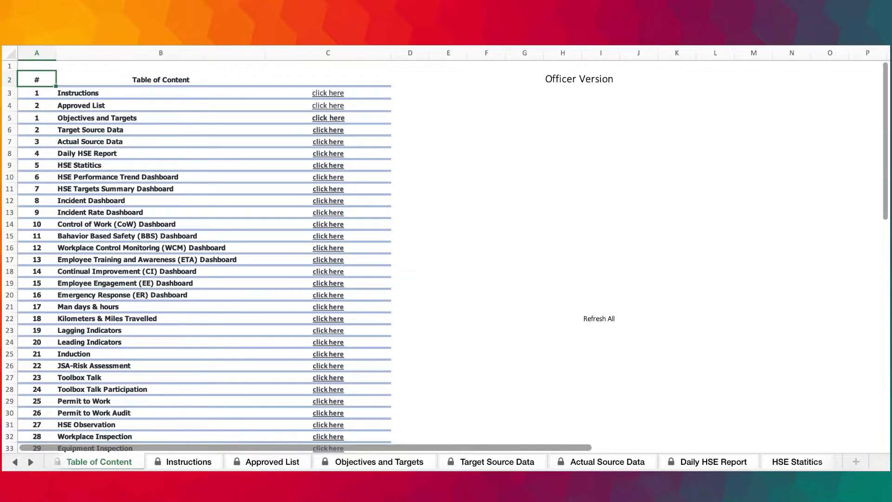
click(31, 463)
click(32, 463)
click(31, 463)
click(31, 463)
click(31, 463)
click(32, 463)
click(32, 463)
click(32, 463)
click(32, 463)
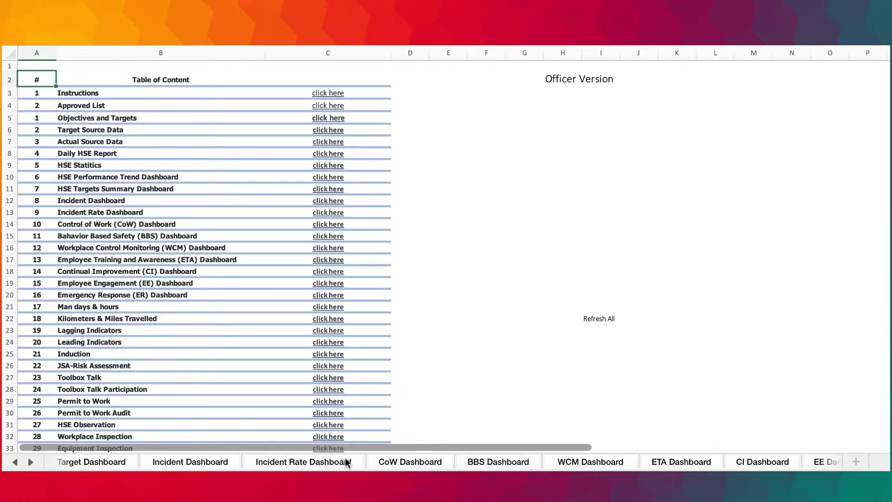
click(406, 466)
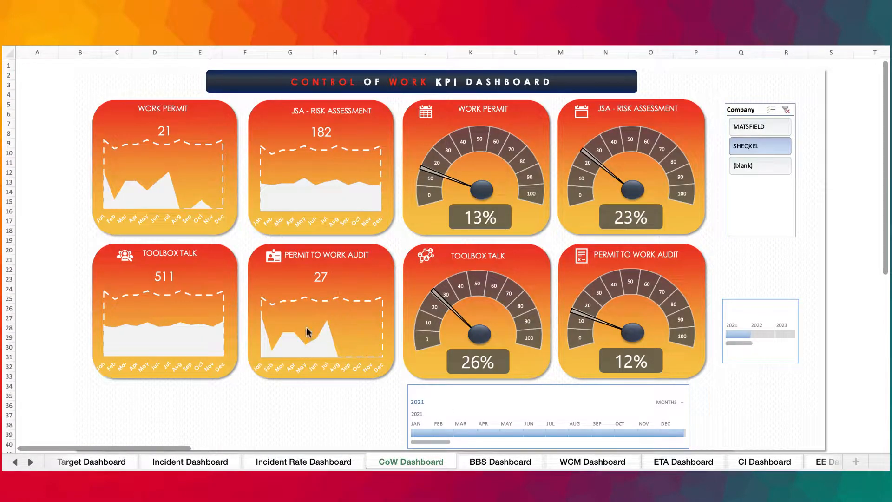
click(502, 462)
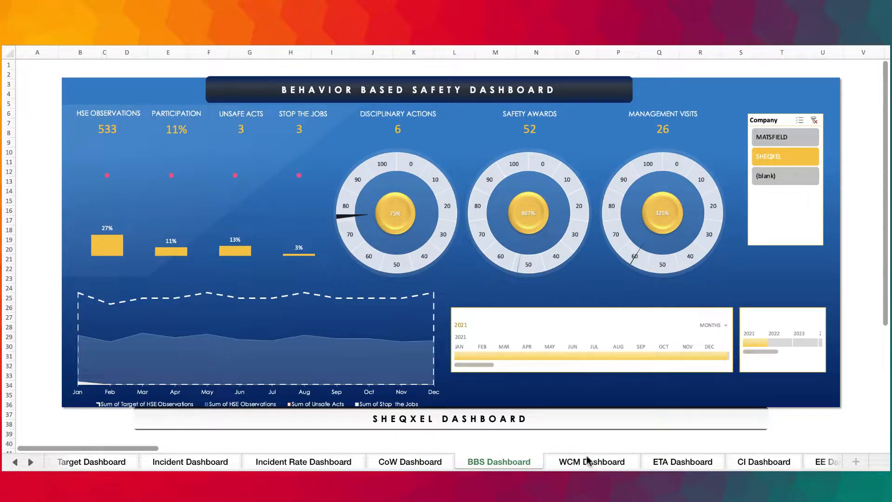
click(608, 463)
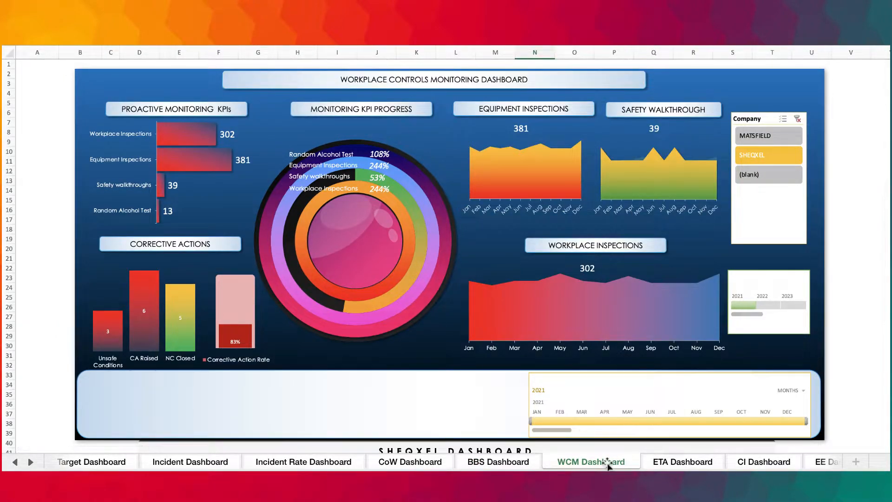
Check the monthly charts on the ETA, CI, EE and ER dashboards.
click(687, 465)
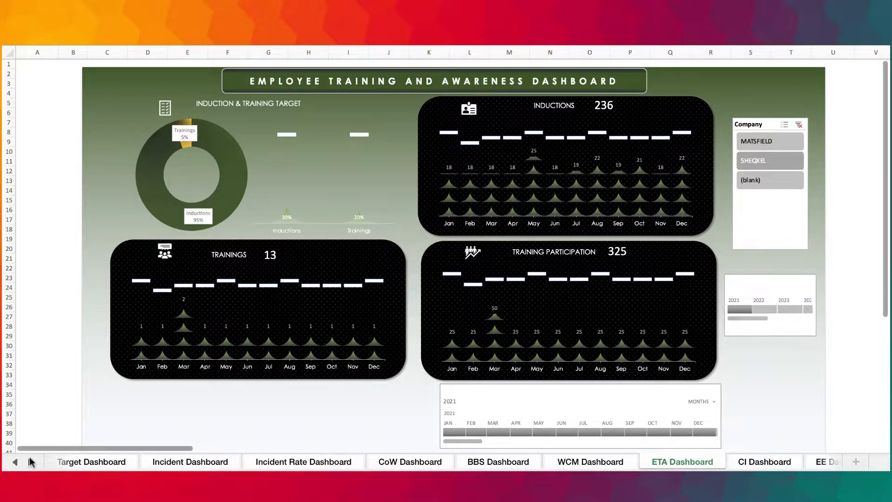
click(30, 461)
click(448, 463)
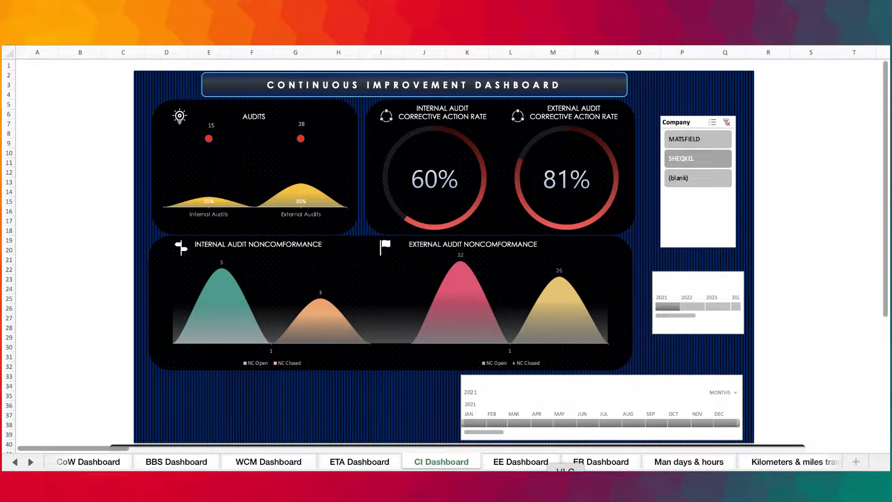
click(519, 462)
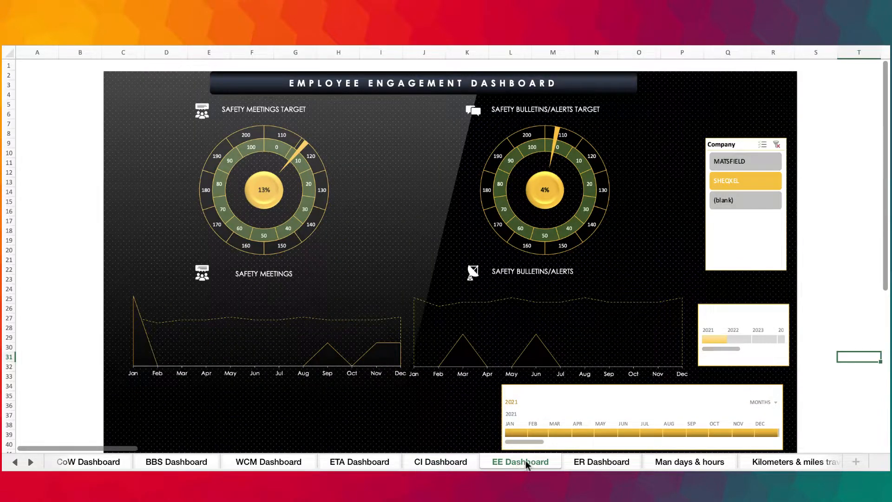
right_click(31, 465)
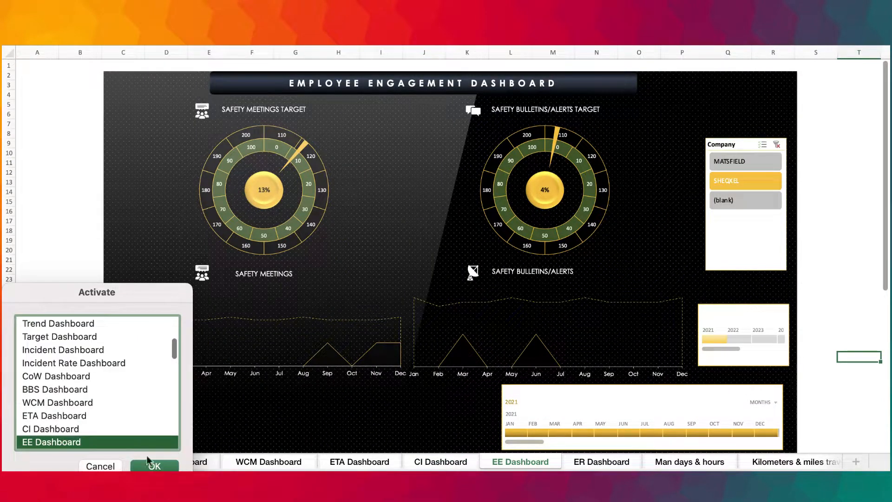
click(98, 466)
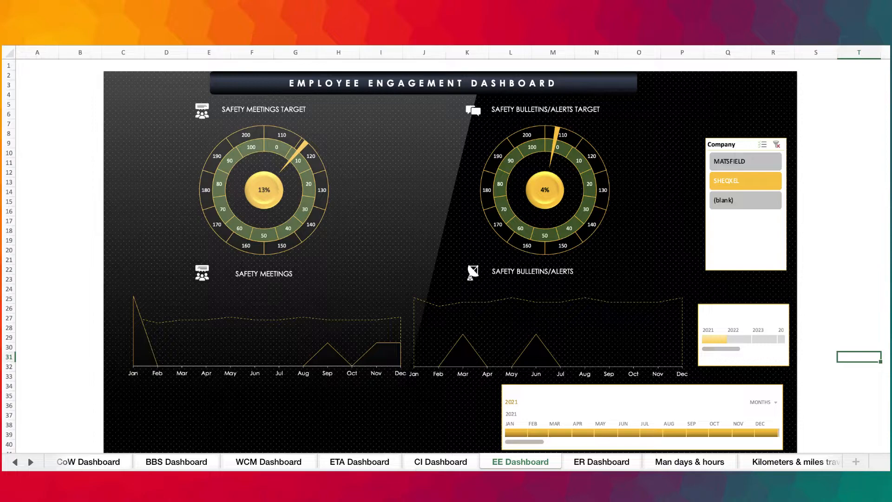
click(30, 462)
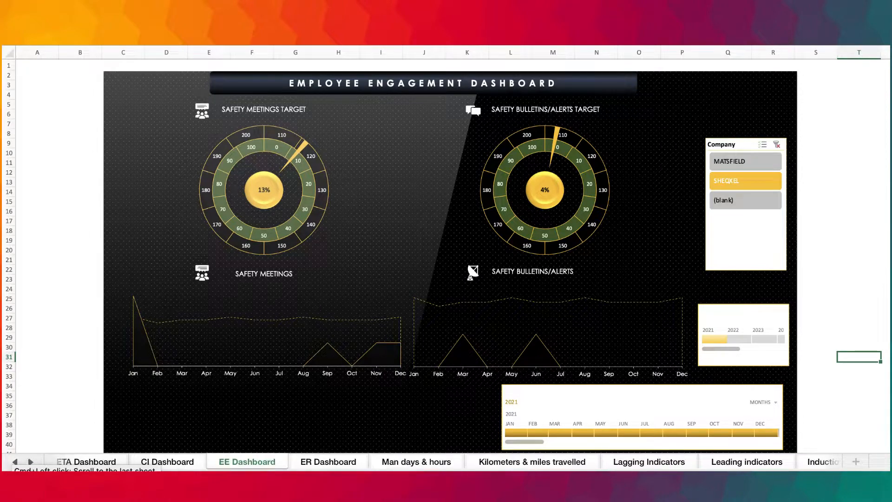
click(306, 463)
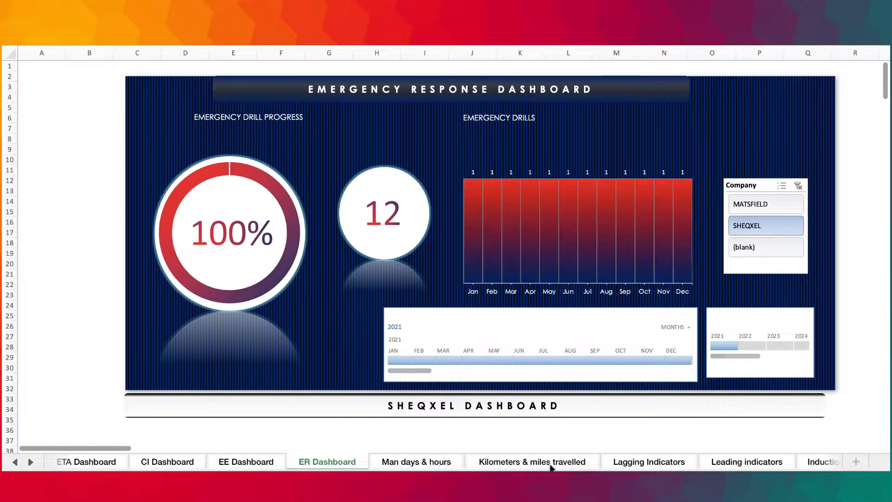
Go through the Lagging Indicators and Induction sheets and open the JSA-Risk Assessment sheet.
click(551, 464)
click(608, 462)
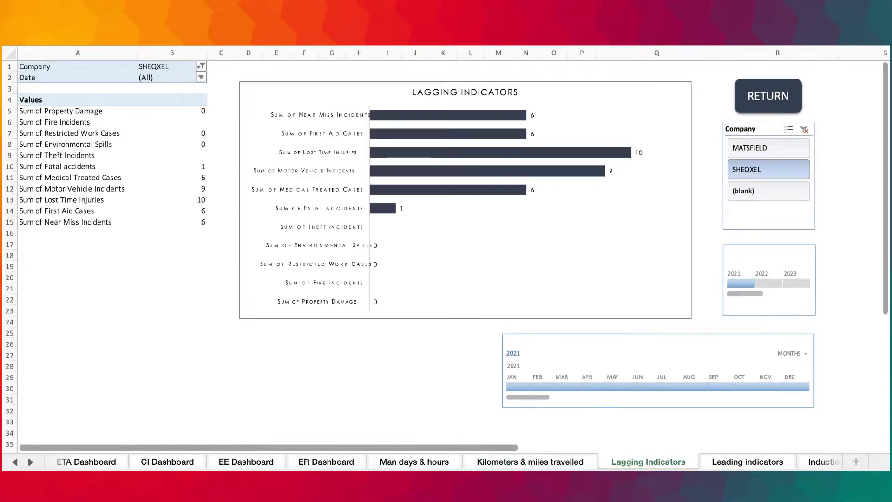
click(33, 463)
click(33, 462)
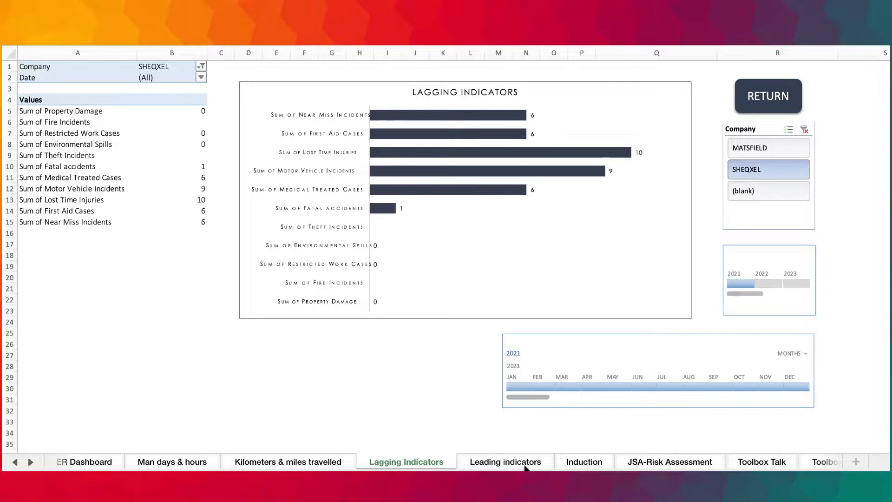
click(506, 461)
click(587, 462)
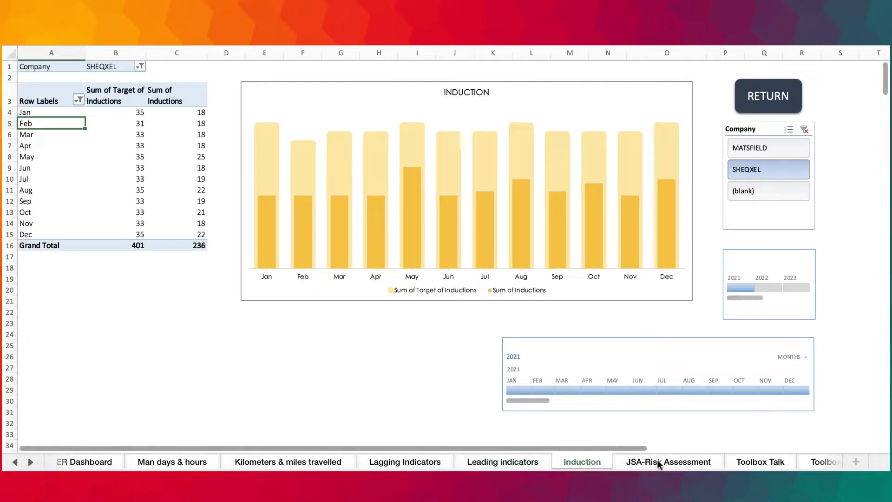
key(ctrl+Page_Down)
Group the JSA-Risk Assessment pivot table's dates by Quarters.
right_click(37, 158)
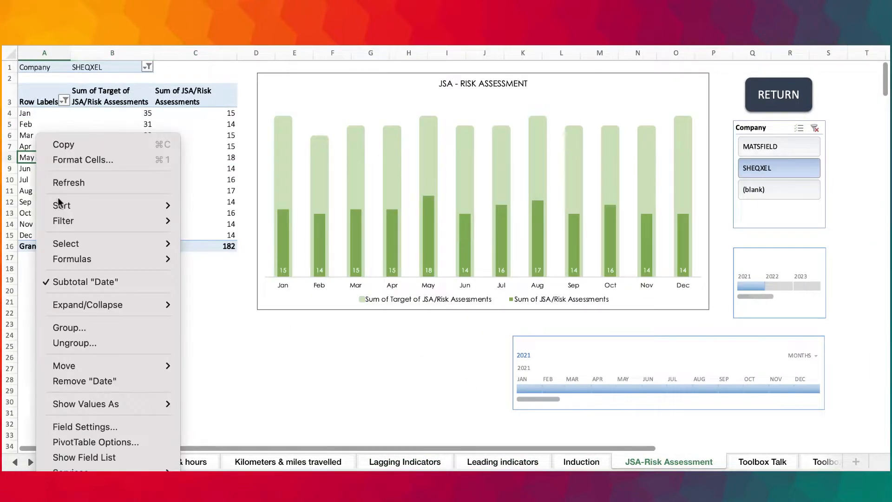
click(83, 328)
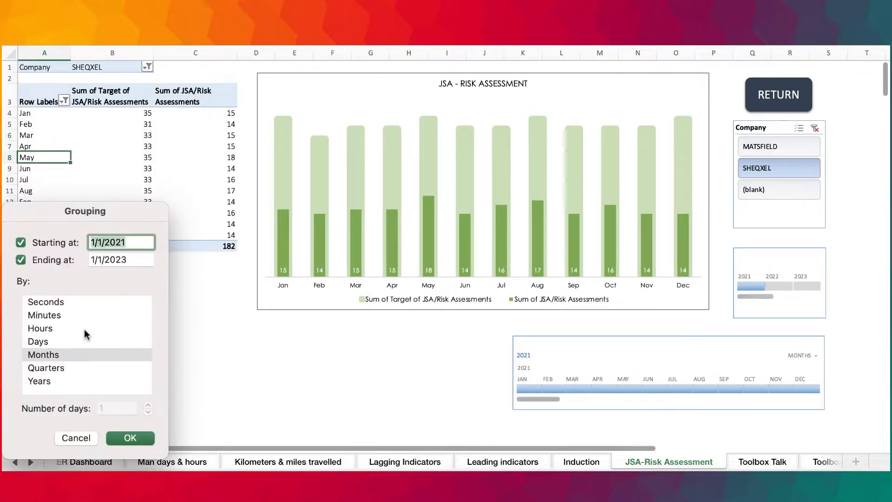
click(57, 369)
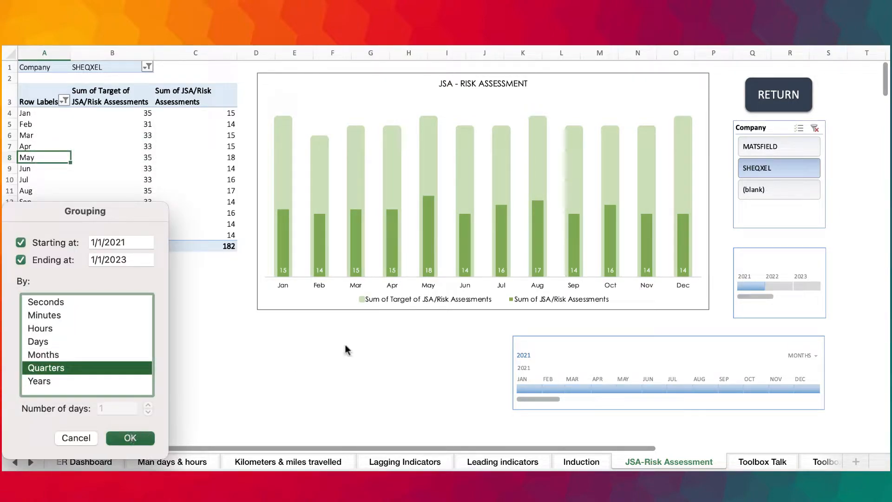
key(Return)
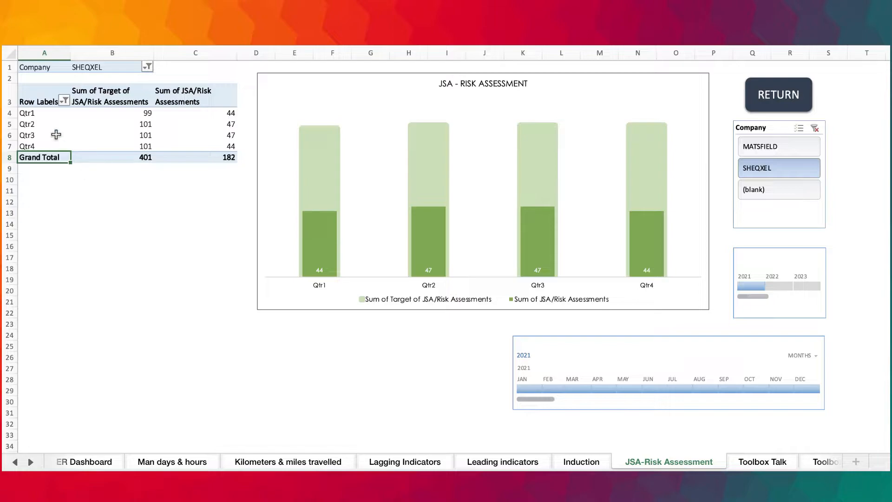
Change the date grouping of the JSA-Risk Assessment pivot table to Years.
click(26, 123)
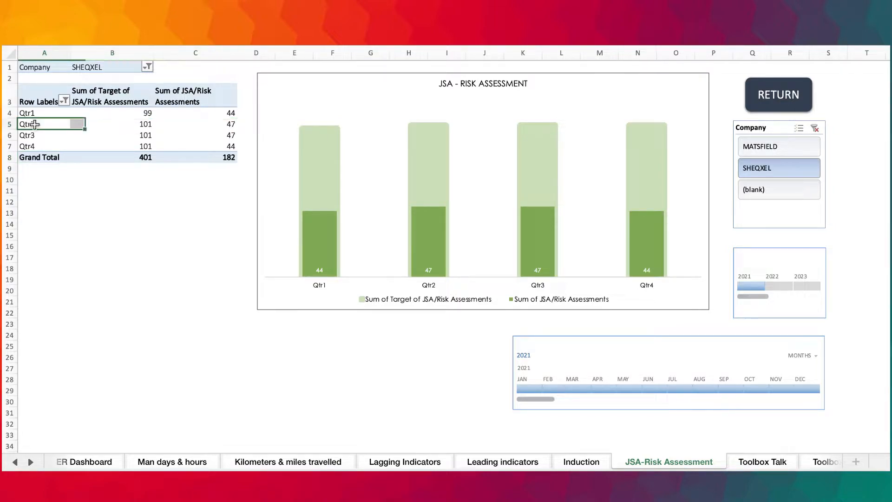
right_click(33, 124)
click(84, 318)
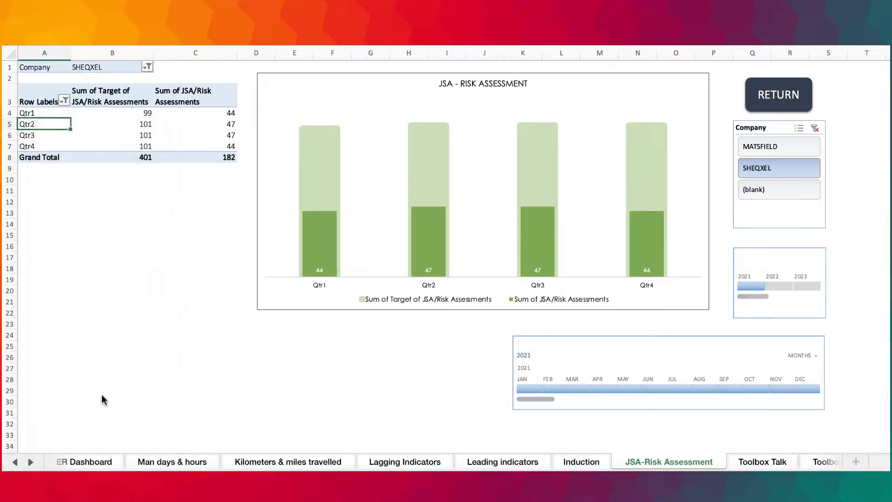
click(58, 372)
click(148, 433)
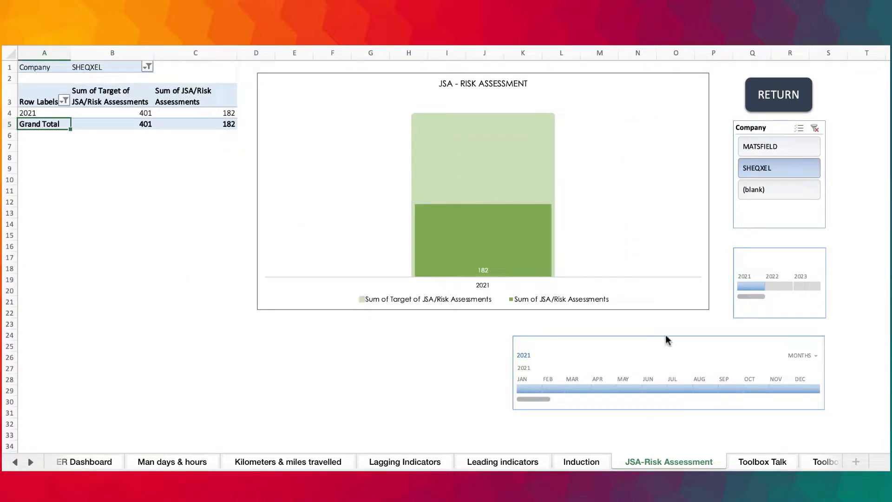
Extend the year timeline on the JSA-Risk Assessment sheet to cover 2021 through 2023.
scroll(741, 297, down, 3)
scroll(742, 297, right, 1)
scroll(739, 251, up, 3)
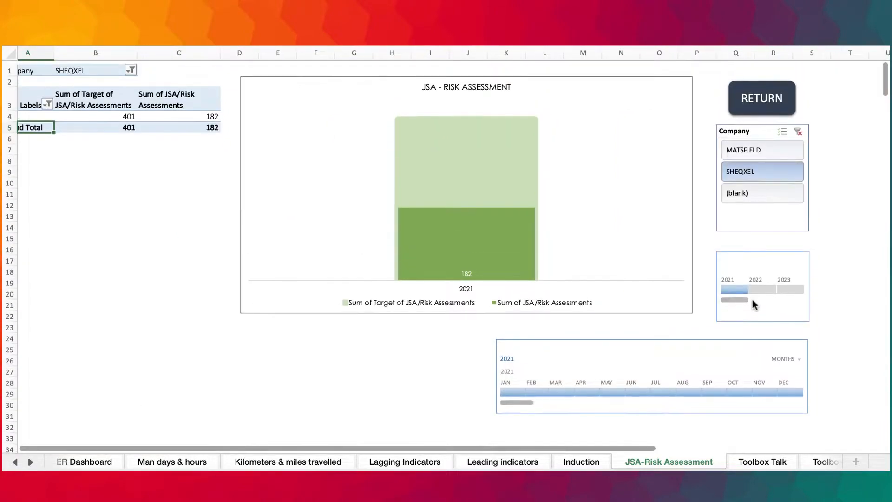
drag(732, 283, 800, 295)
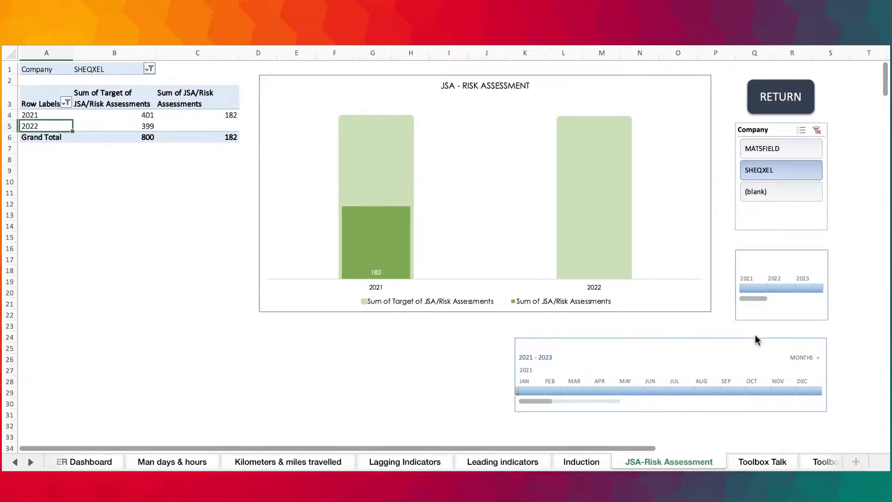
Check the ER, EE, CI and ETA dashboards for the yearly date grouping.
click(66, 461)
scroll(560, 277, down, 1)
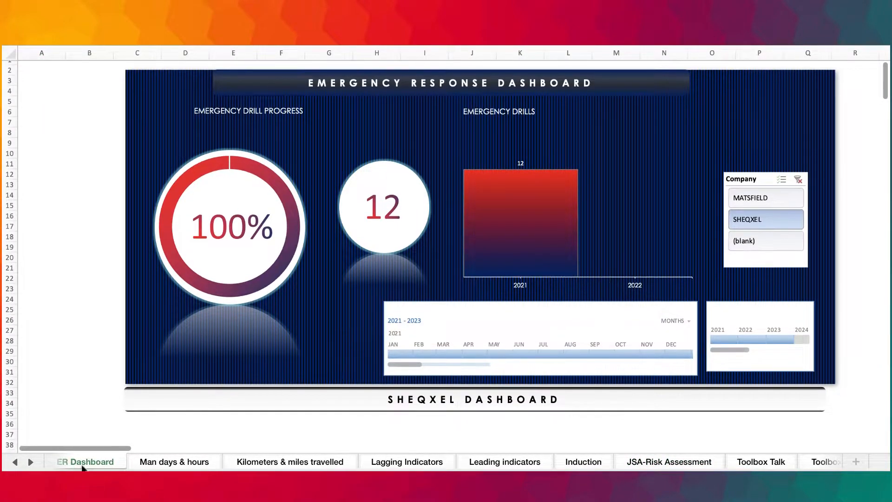
click(15, 462)
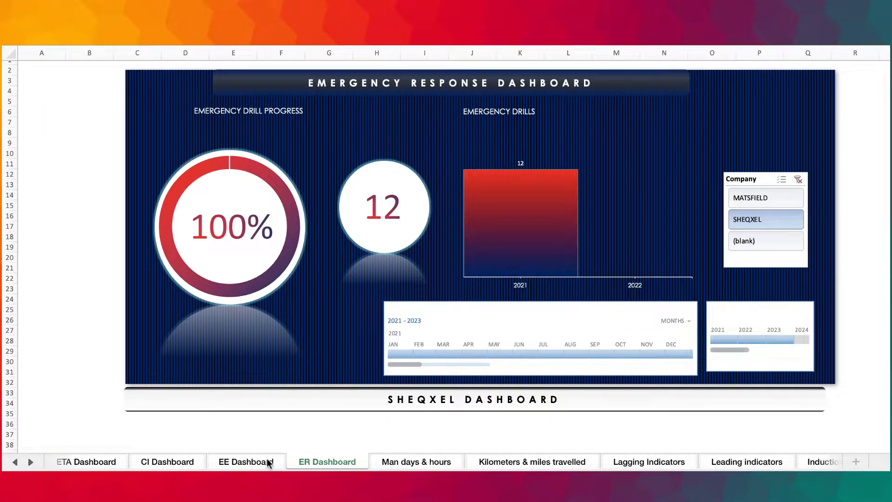
click(267, 462)
click(158, 466)
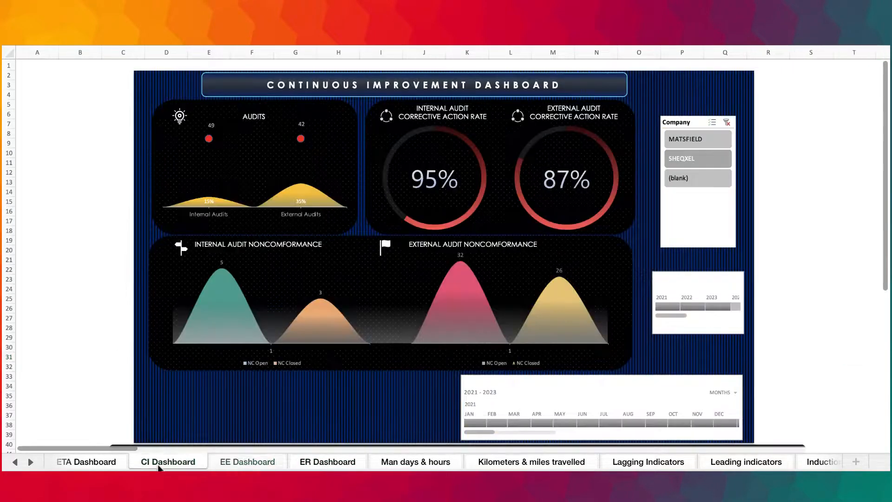
click(99, 462)
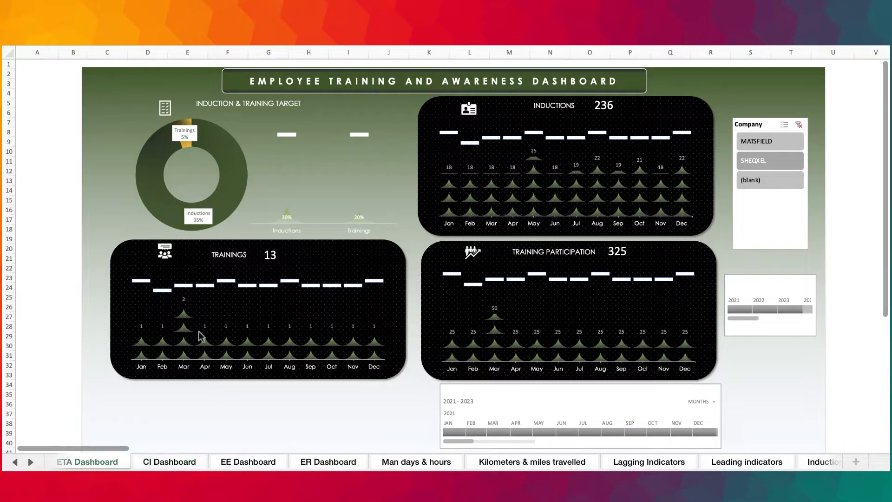
Check the yearly charts on the WCM and BBS dashboards.
click(15, 462)
click(306, 465)
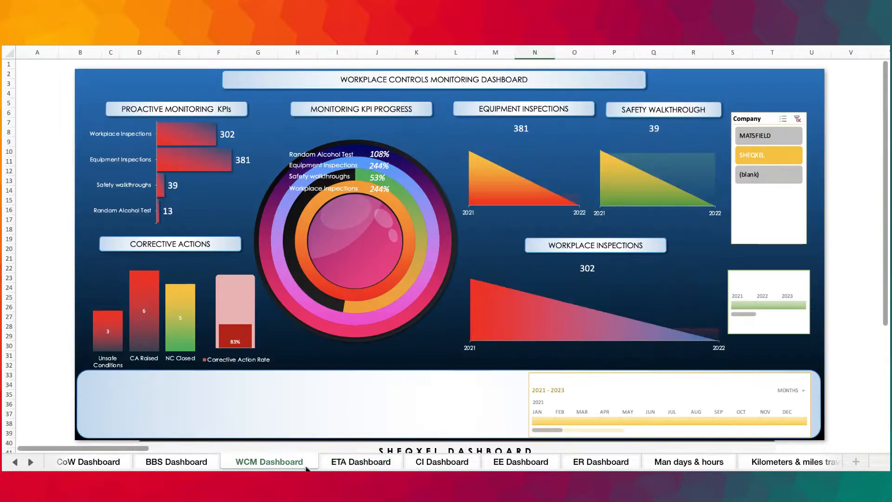
click(173, 462)
Open the Actual Source Data sheet and look through its dated company records.
click(15, 462)
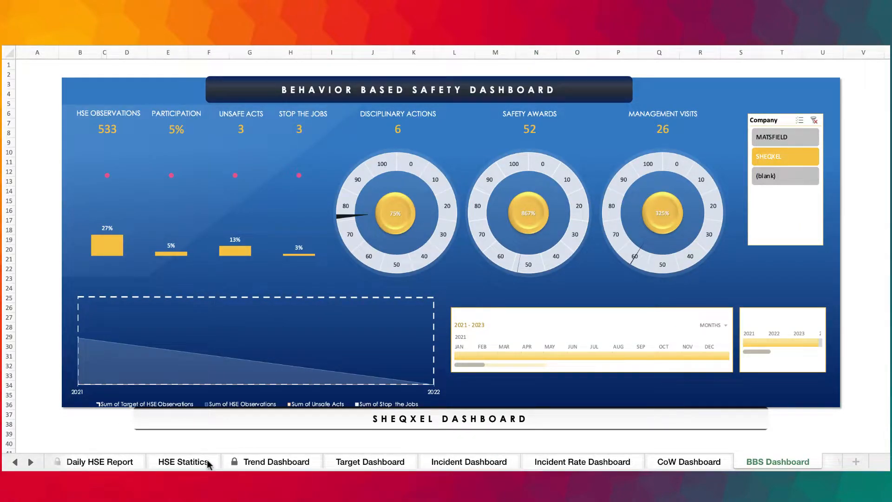
click(15, 462)
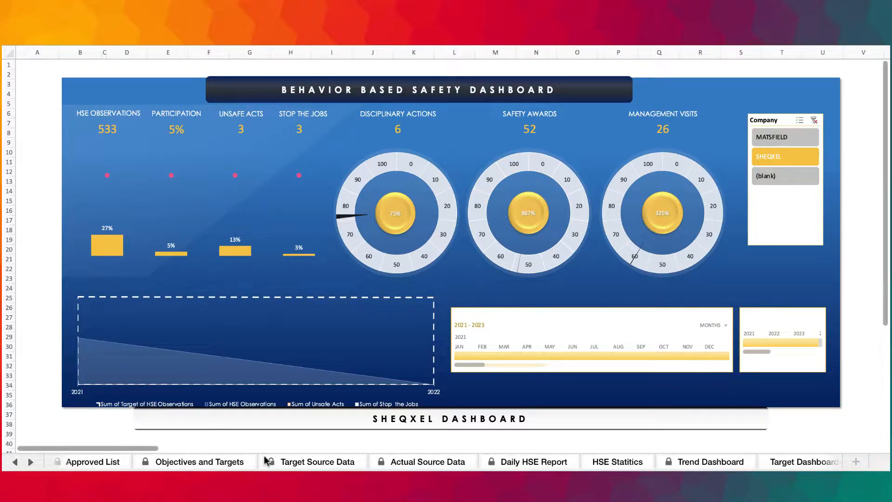
scroll(262, 335, down, 20)
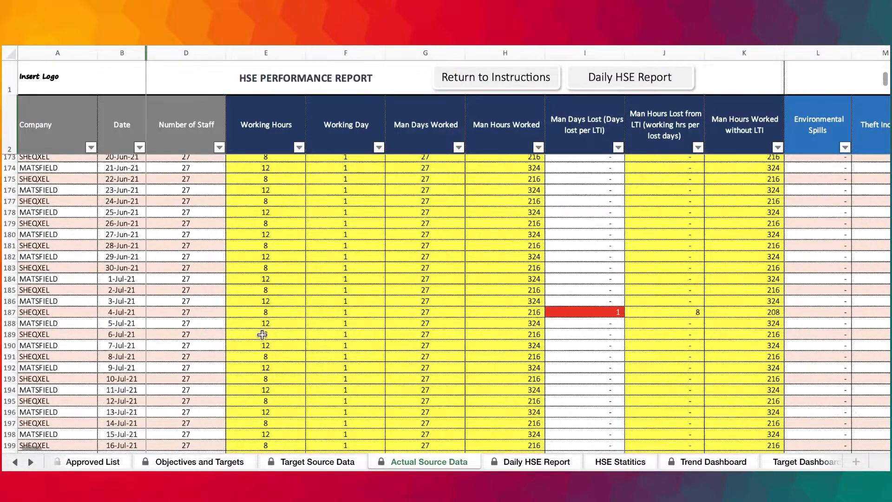
scroll(263, 335, down, 20)
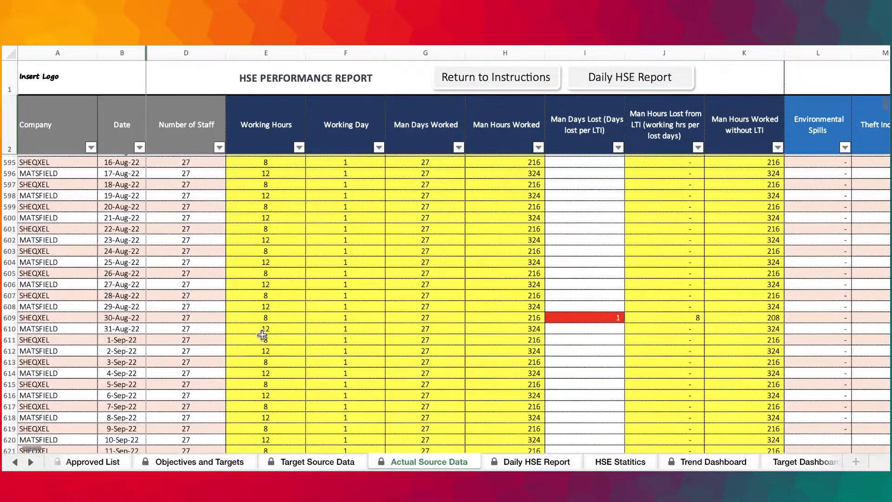
scroll(263, 335, up, 20)
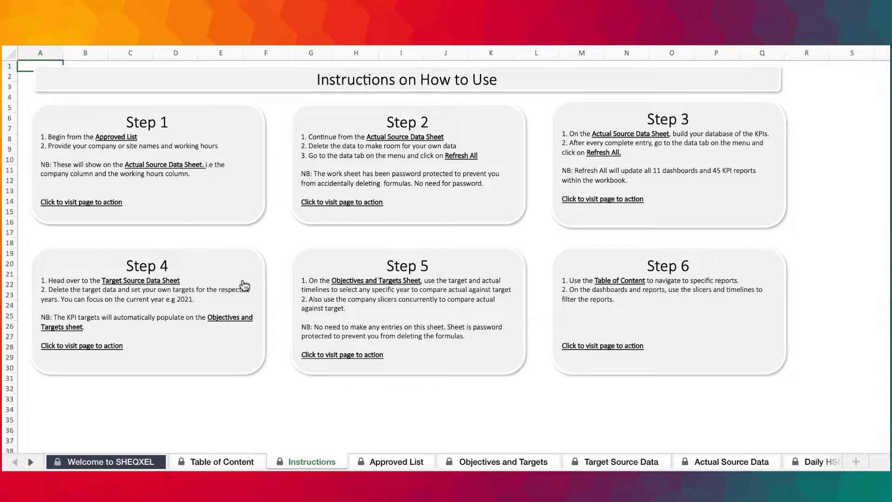
Open the Approved List from Step 1 of the Instructions and examine the SHEQXEL company entry and its working hours.
click(192, 188)
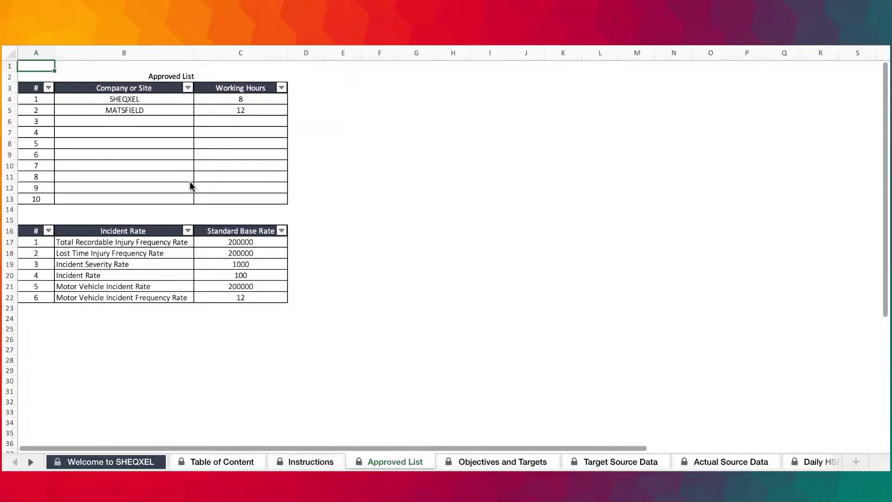
click(124, 99)
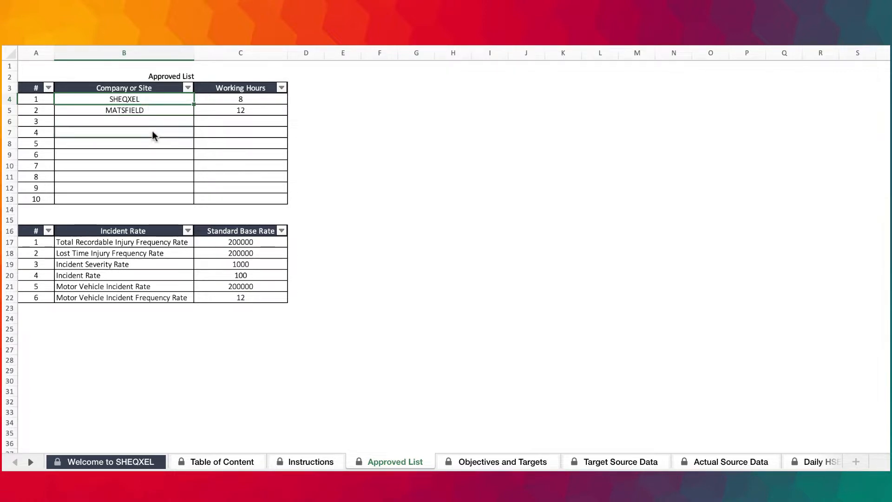
click(249, 99)
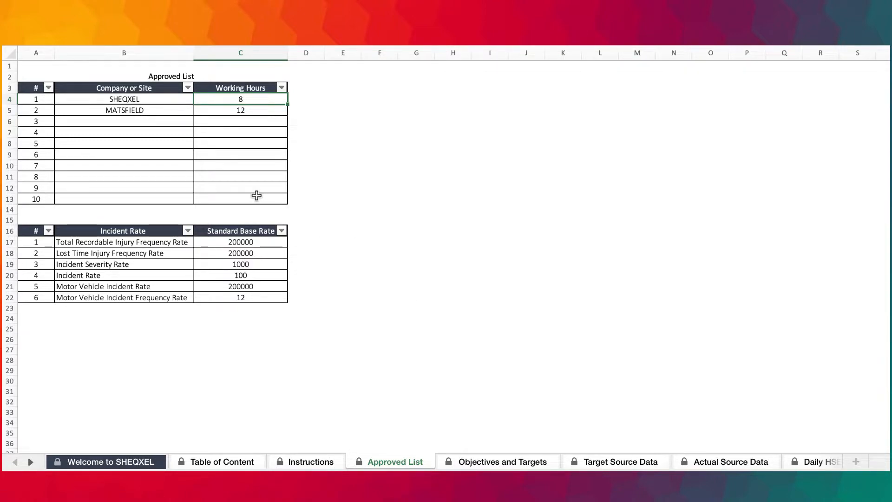
Return to the Instructions and open the Actual Source Data sheet from Step 2.
click(501, 465)
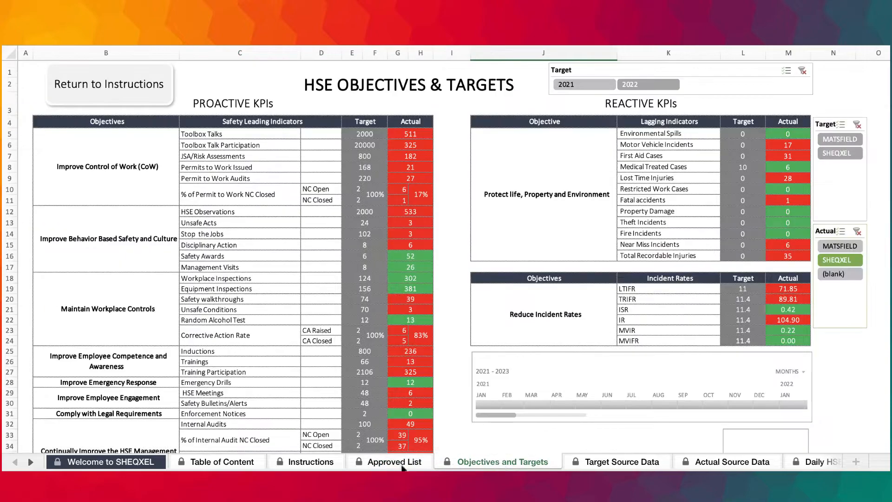
click(326, 463)
click(413, 157)
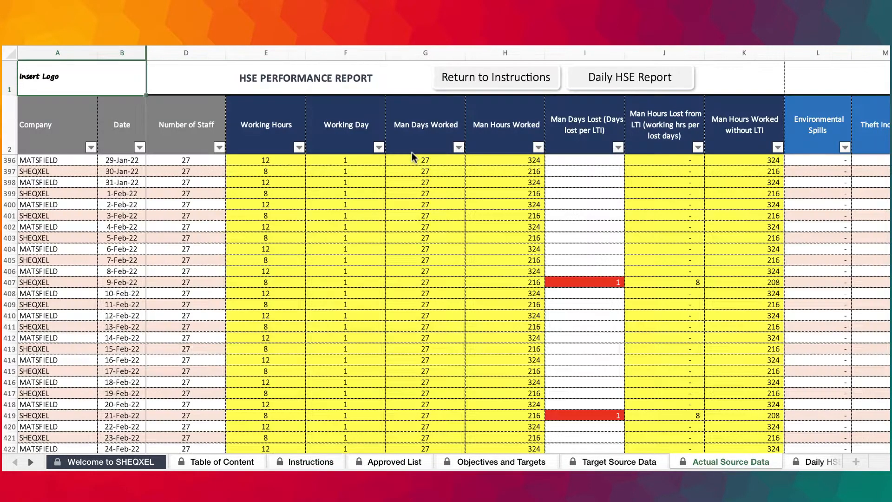
Show the selectable companies for the 29-Jan-22 record, keep MATSFIELD, and check its Working Hours cell.
click(82, 162)
click(102, 160)
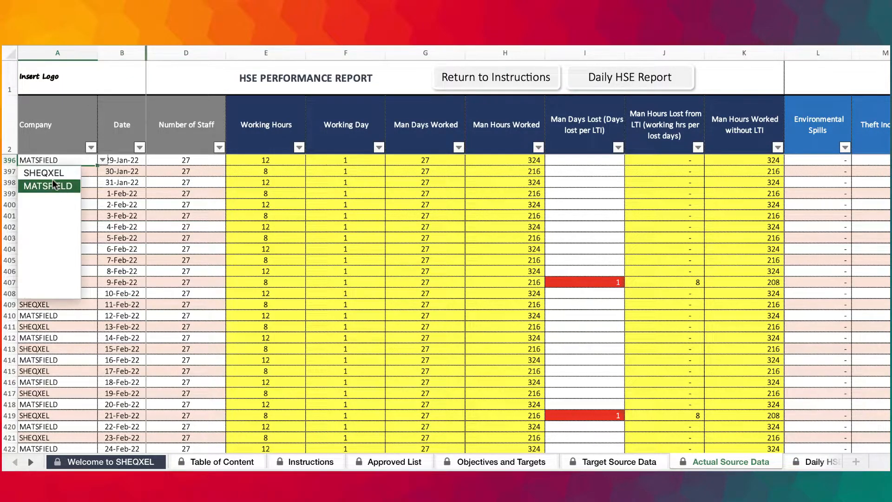
key(Escape)
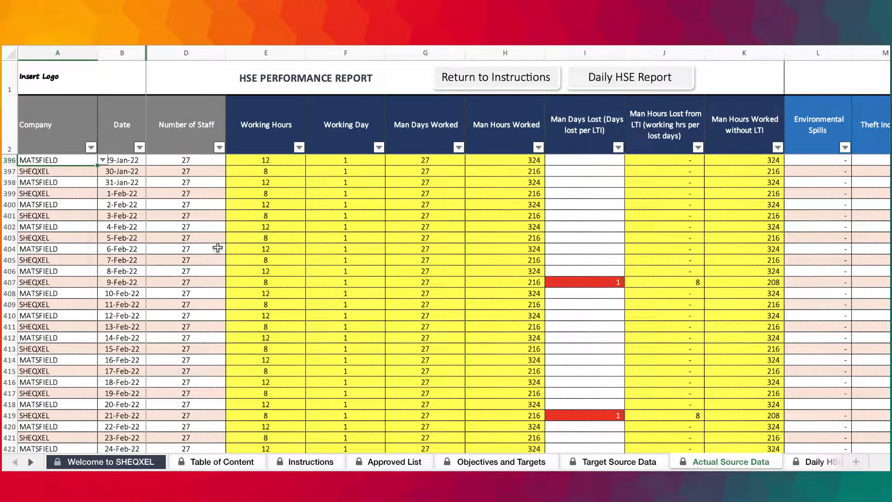
click(265, 159)
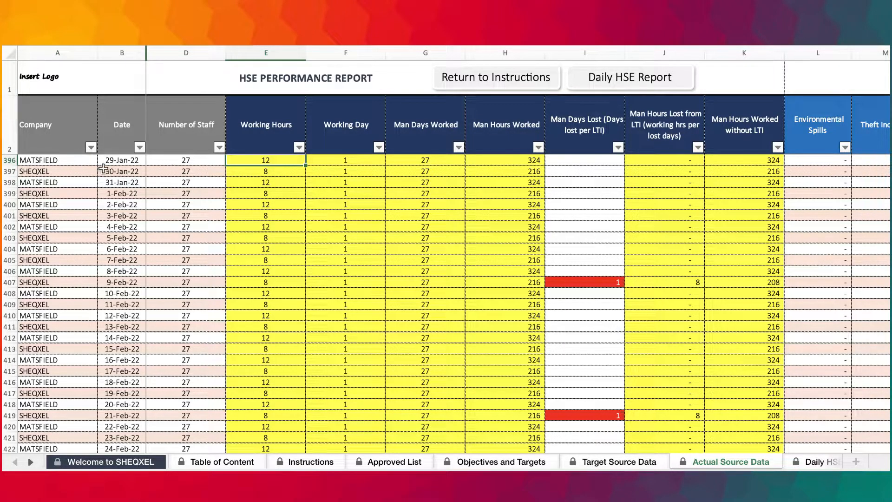
Examine the date, number of staff, working day, man days worked and working hours of the 29-Jan-22 MATSFIELD record.
click(122, 160)
click(183, 160)
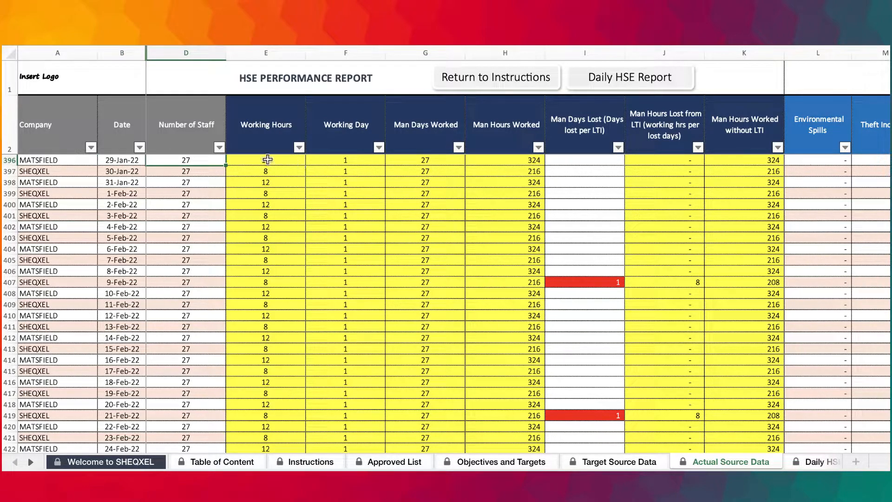
click(341, 160)
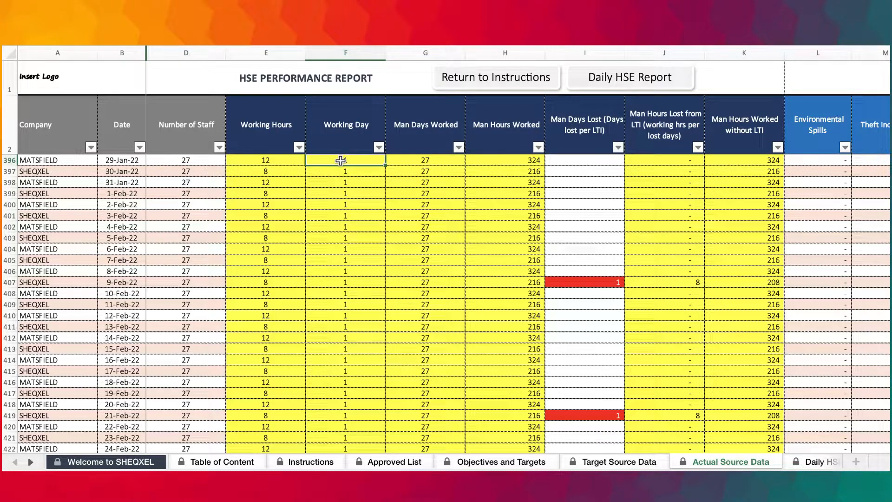
click(424, 161)
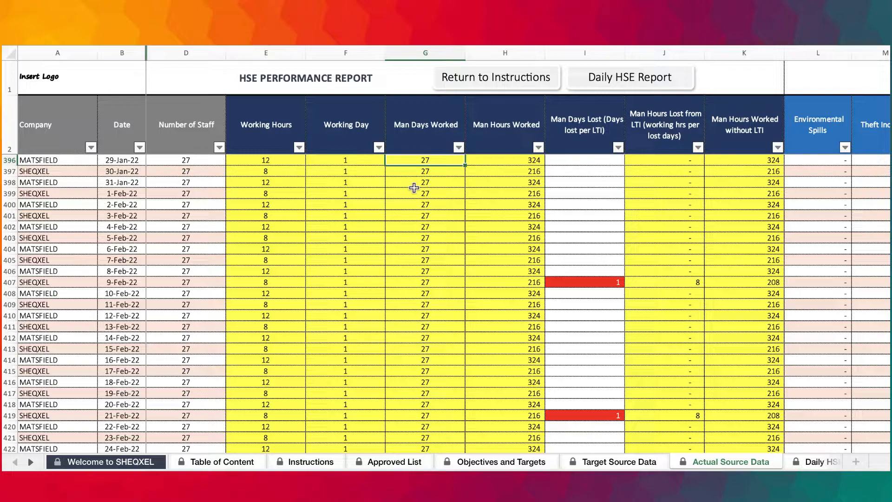
scroll(414, 188, right, 2)
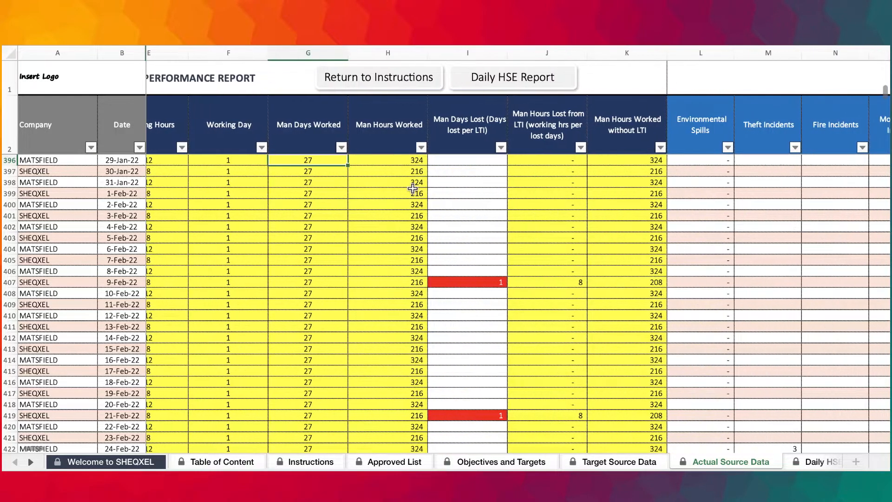
scroll(435, 171, left, 2)
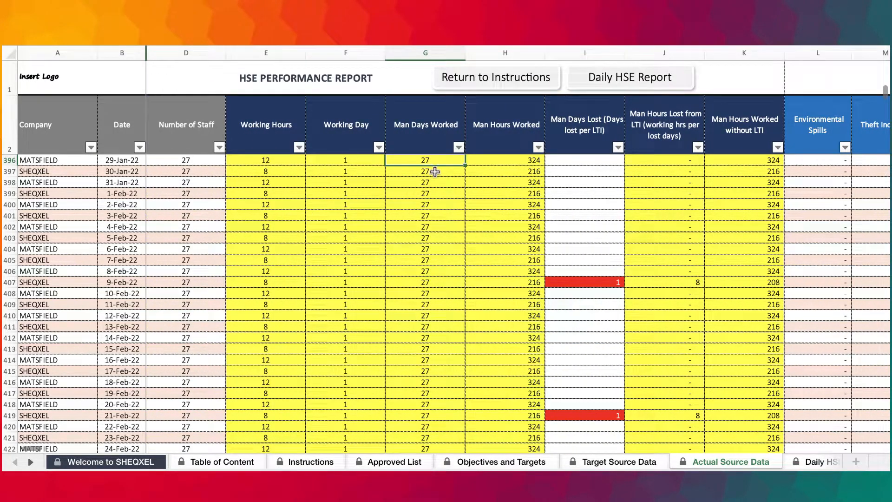
click(266, 160)
Go back to the first records of January 2021 and look through the man-hours and Safety Lagging Indicators columns.
scroll(447, 209, right, 1)
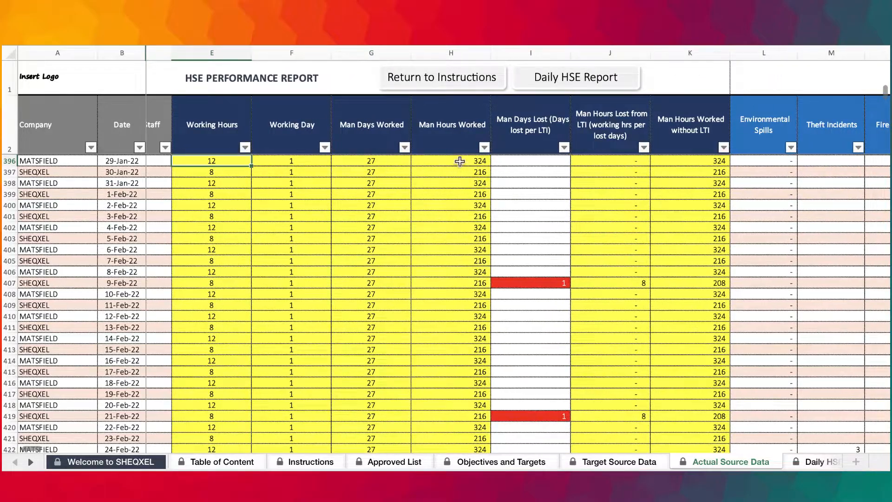
scroll(480, 249, right, 1)
scroll(481, 250, up, 10)
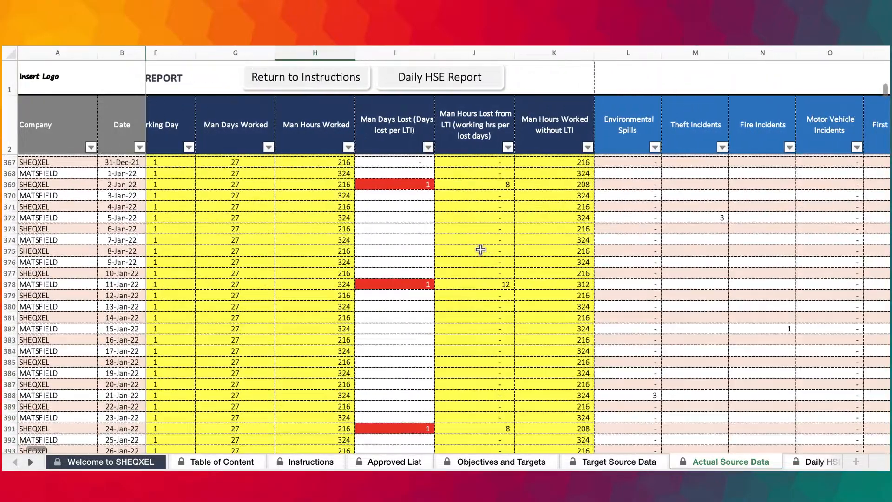
scroll(480, 250, up, 19)
scroll(481, 250, right, 4)
scroll(481, 249, right, 1)
scroll(480, 249, up, 20)
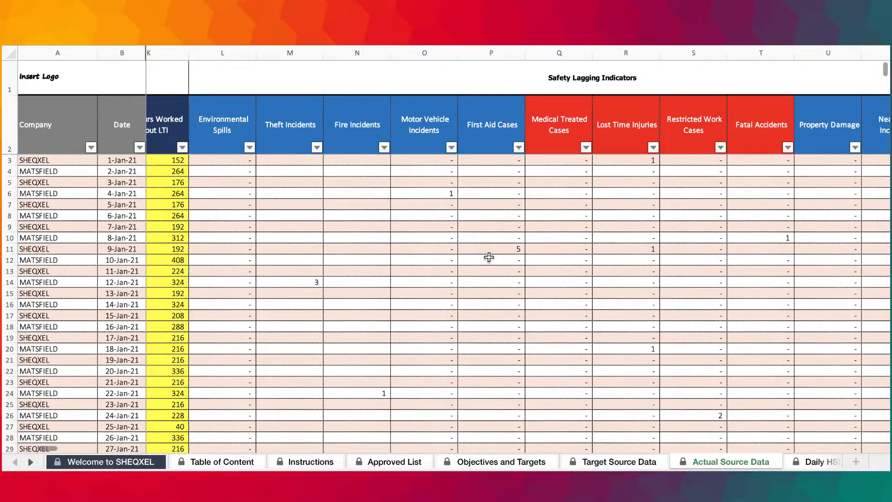
Clear and re-enter 1 in Lost Time Injuries for SHEQXEL's 1-Jan-21 record, checking its Man Days Lost cell.
scroll(587, 277, left, 4)
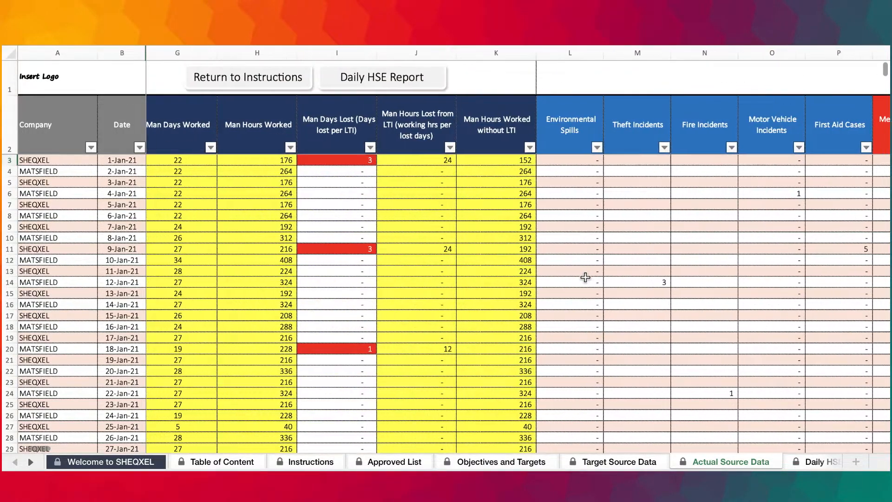
scroll(587, 277, right, 2)
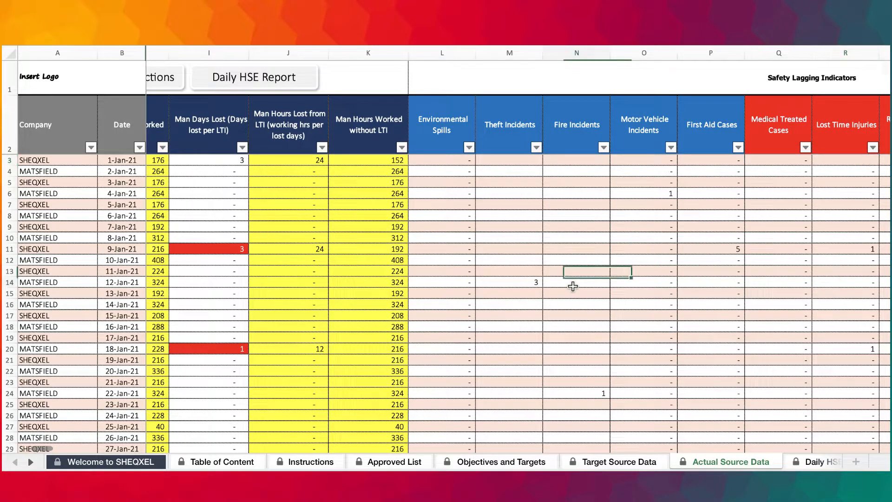
scroll(225, 179, left, 1)
click(261, 160)
scroll(721, 173, right, 1)
scroll(743, 186, right, 1)
click(752, 160)
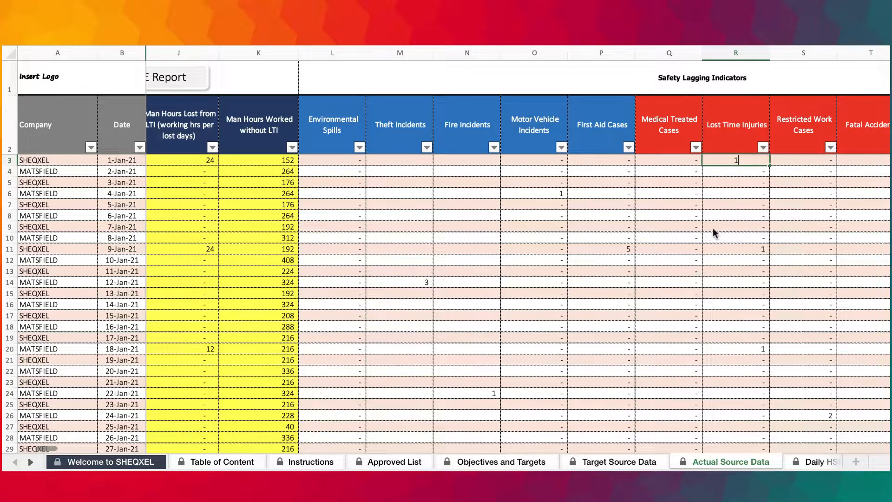
scroll(721, 225, left, 2)
click(261, 160)
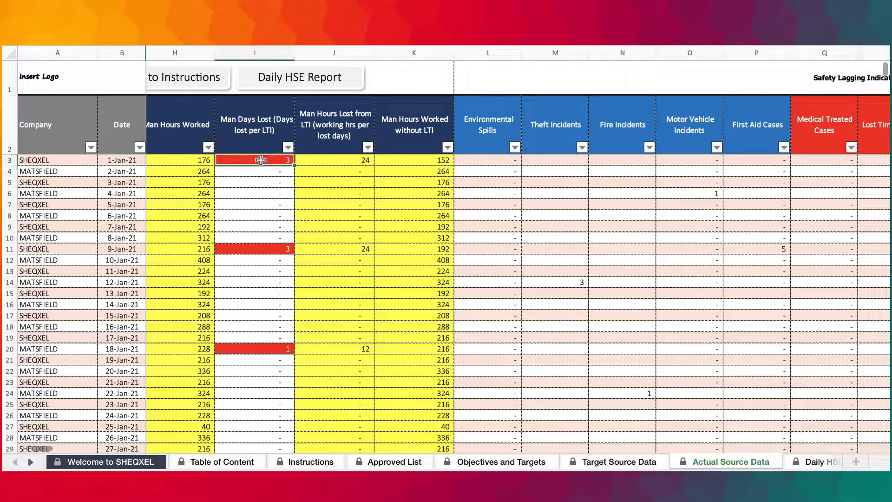
Compare the Working Hours and Man Hours Lost from LTI of the 1-Jan-21 SHEQXEL record.
scroll(279, 185, left, 1)
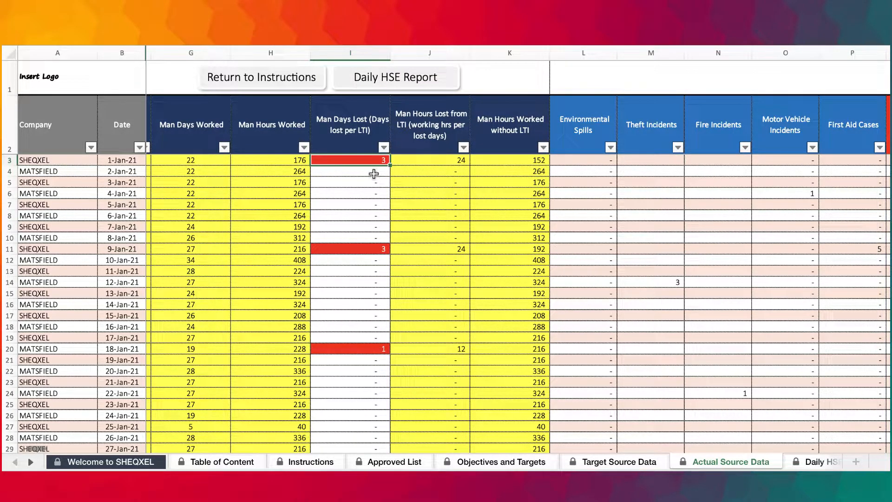
scroll(489, 168, left, 2)
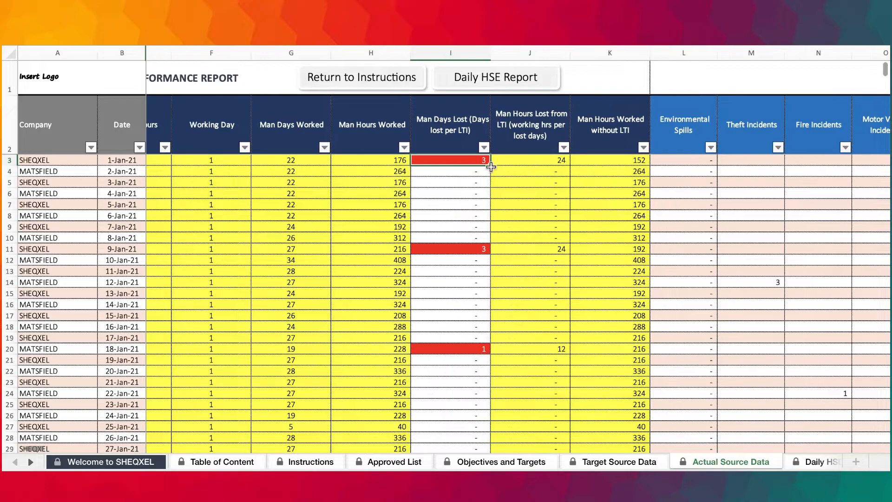
scroll(285, 157, left, 1)
click(234, 160)
scroll(360, 241, right, 2)
click(461, 162)
scroll(460, 204, left, 1)
Compare Man Hours Worked with Man Hours Worked without LTI in the 1-Jan-21 SHEQXEL record.
scroll(460, 204, left, 1)
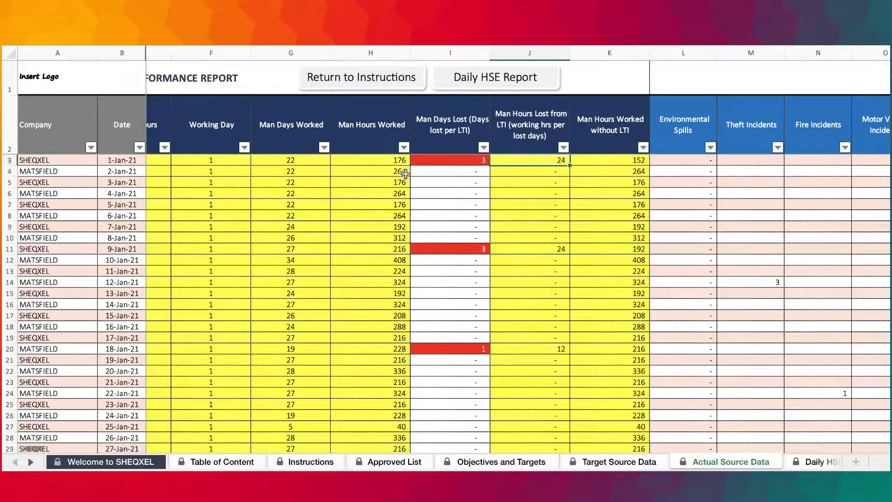
click(384, 159)
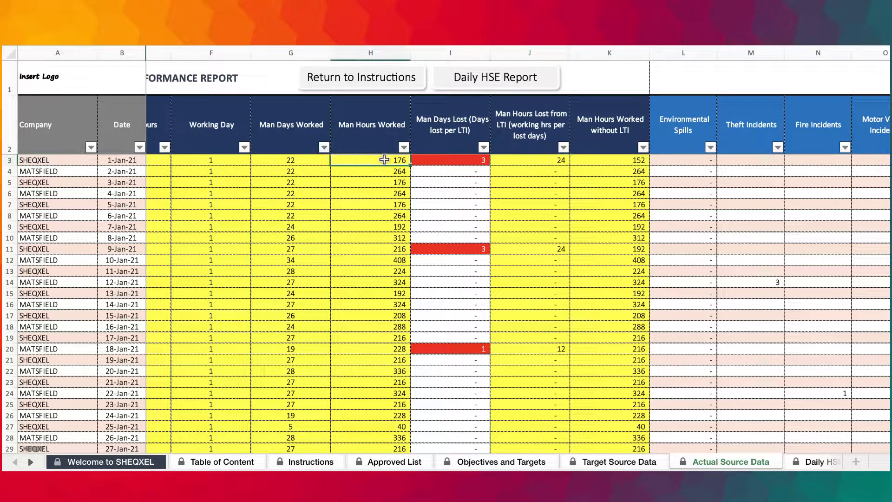
scroll(384, 159, right, 2)
click(481, 158)
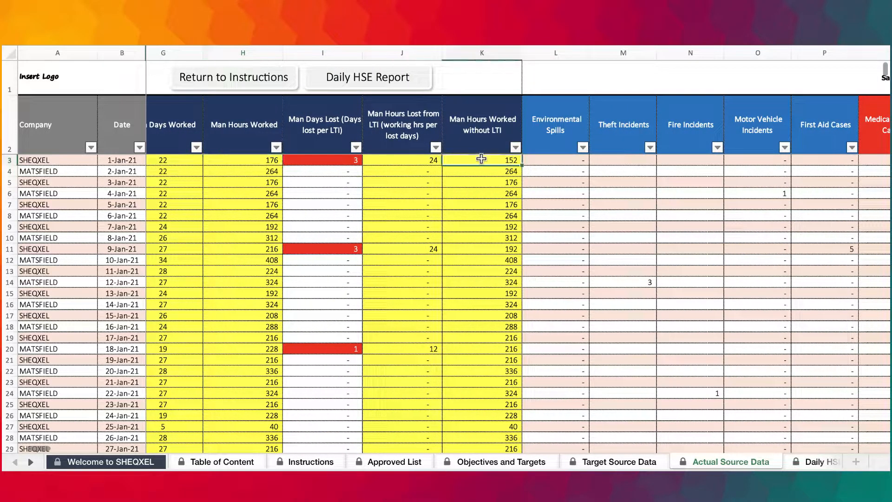
Look through the safety leading, Road Traffic and Environmental Indicators columns of the source data.
scroll(478, 213, right, 1)
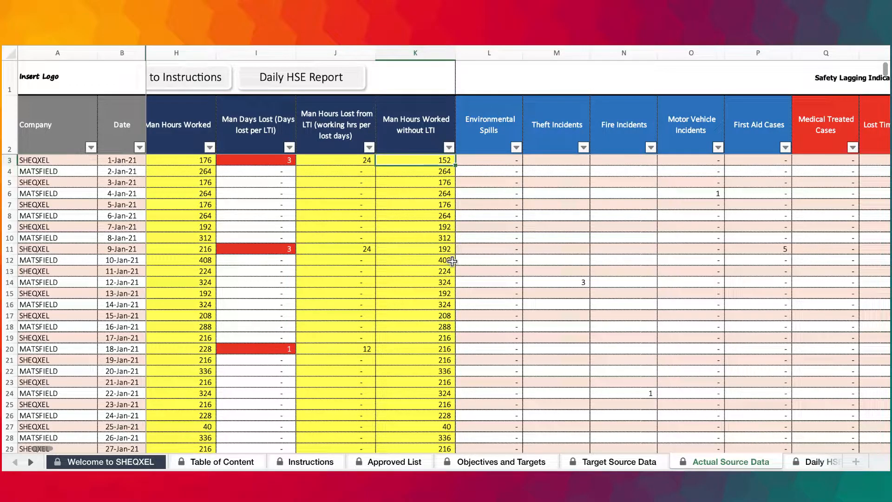
scroll(506, 285, right, 15)
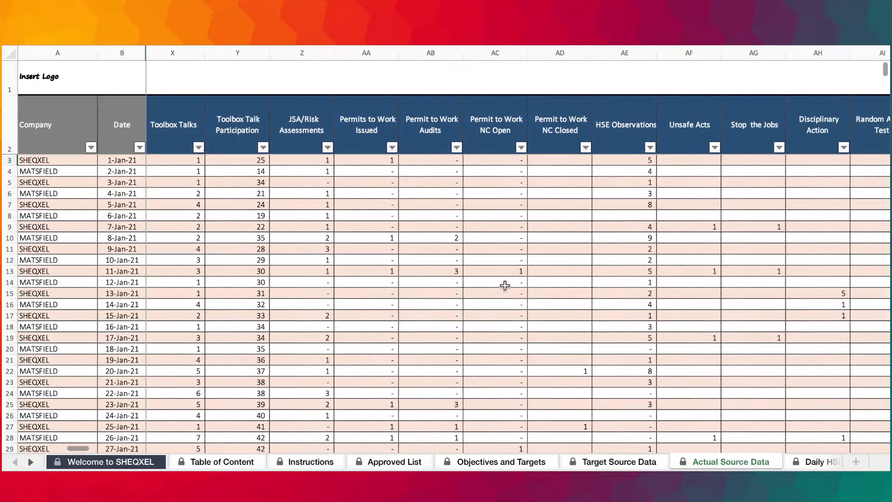
scroll(505, 285, right, 5)
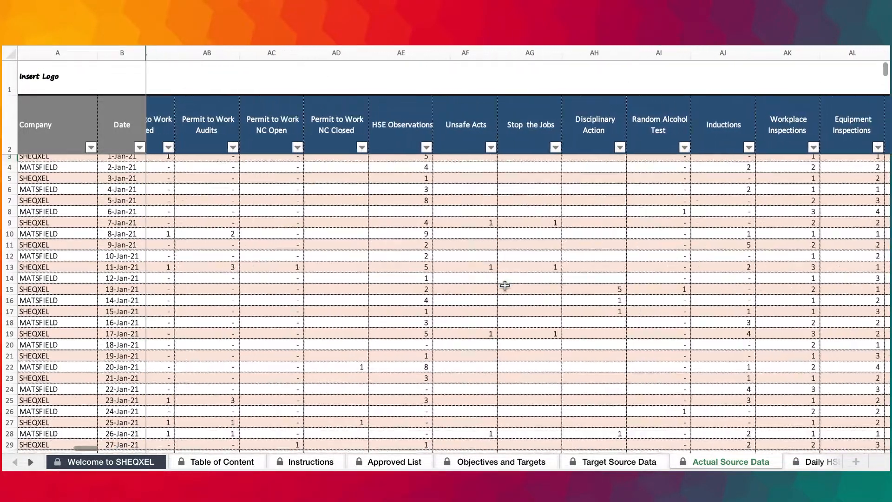
scroll(505, 285, right, 20)
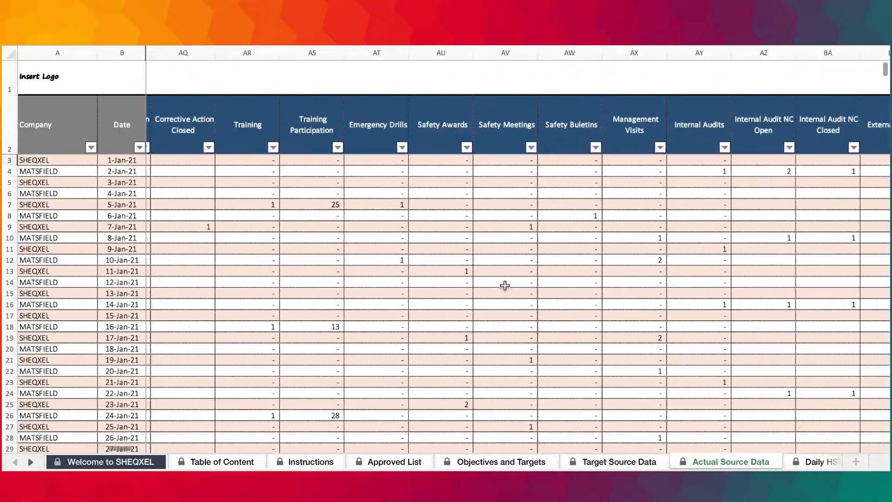
scroll(505, 285, left, 6)
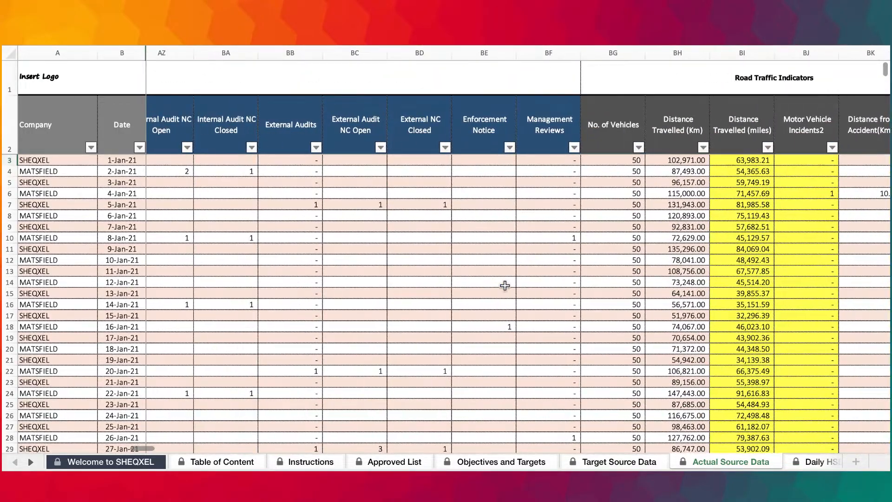
scroll(505, 286, right, 3)
scroll(505, 285, right, 9)
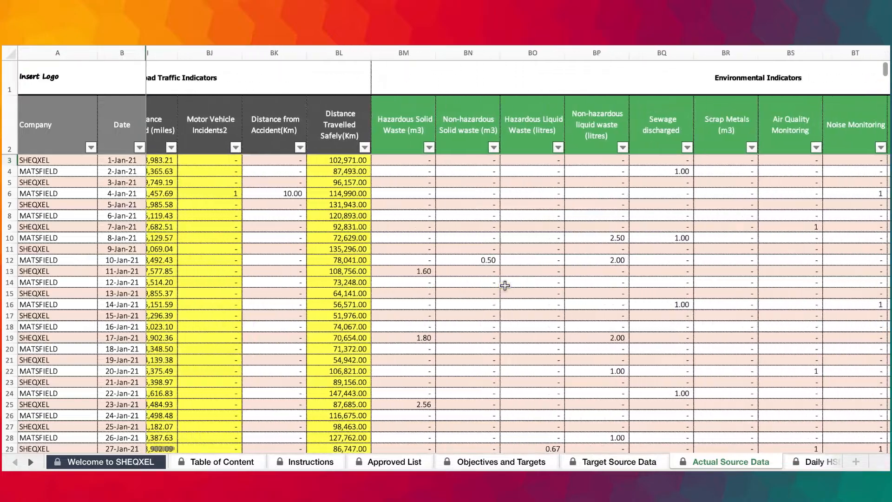
scroll(505, 285, right, 3)
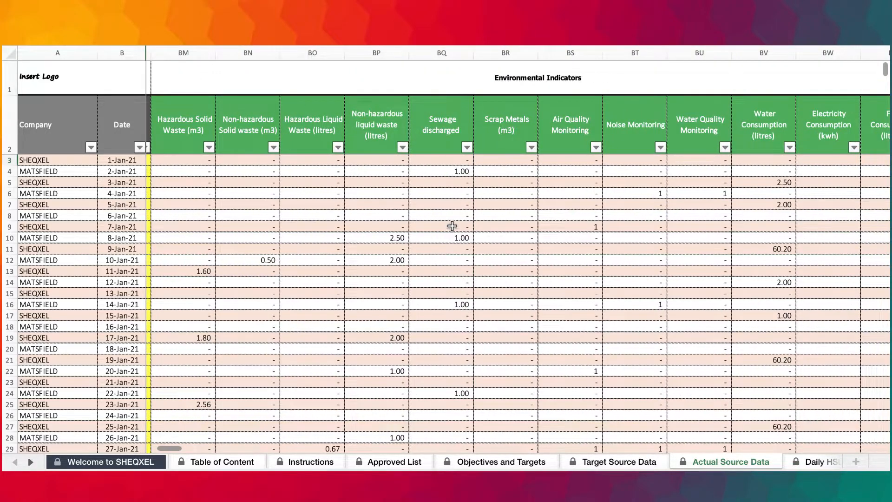
Examine the solid and liquid waste and Sewage discharged headings under Environmental Indicators.
scroll(430, 223, left, 2)
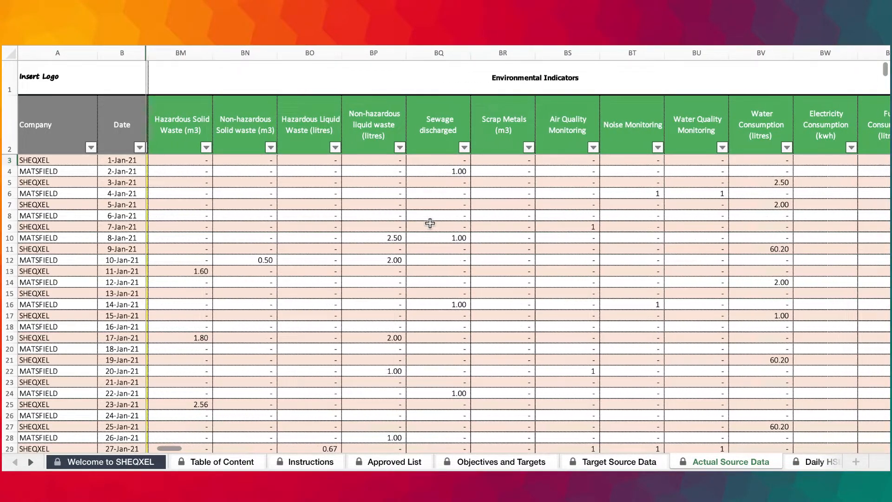
drag(190, 135, 417, 124)
drag(186, 127, 317, 119)
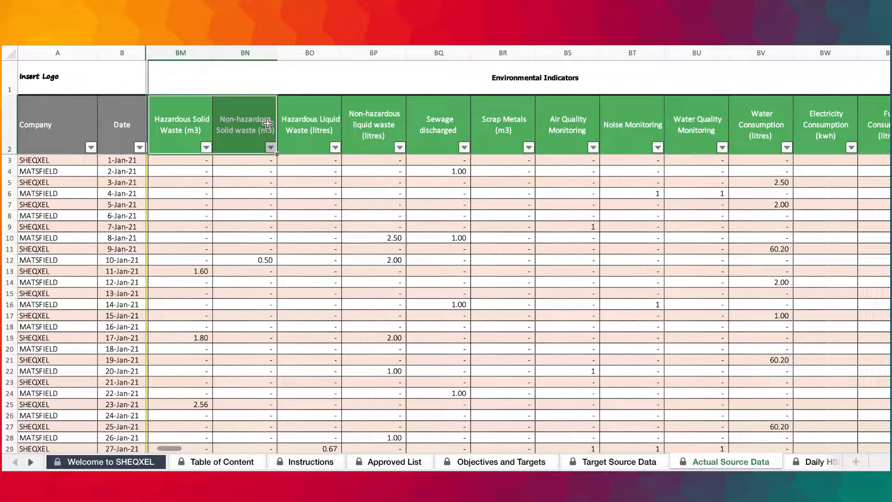
click(433, 134)
Examine the air, noise and water quality monitoring headings and the water, electricity and fuel consumption headings.
scroll(408, 177, right, 3)
drag(407, 138, 579, 136)
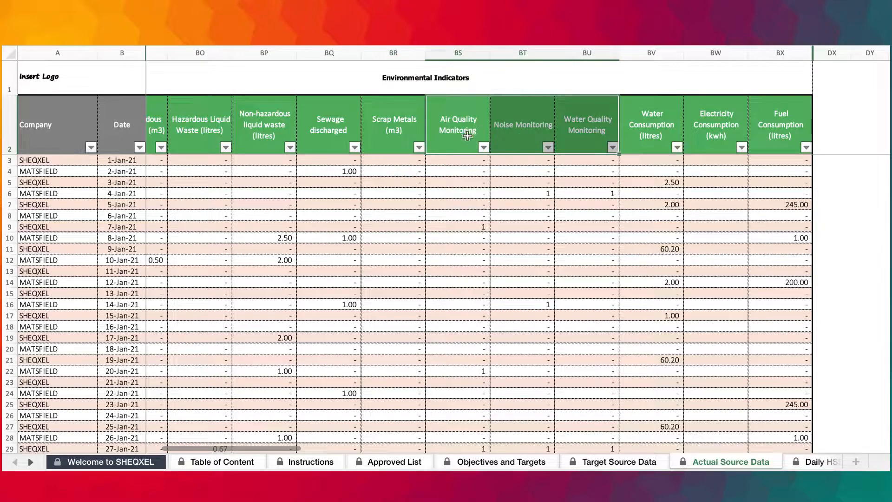
click(581, 137)
scroll(558, 247, right, 3)
drag(544, 134, 655, 128)
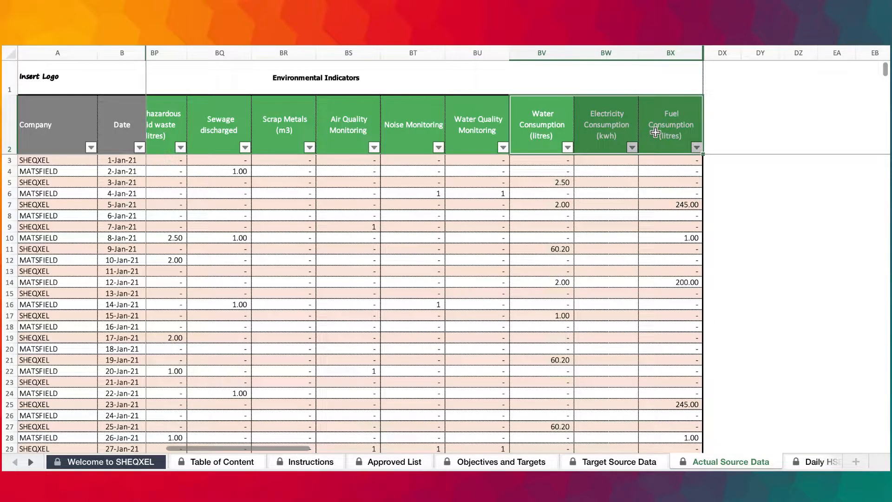
click(605, 123)
click(672, 126)
Look through the dated records across the whole Actual Source Data sheet and return to the Instructions.
scroll(555, 346, down, 6)
scroll(556, 346, left, 3)
scroll(555, 346, left, 13)
scroll(556, 346, down, 12)
scroll(555, 346, up, 18)
scroll(461, 283, down, 20)
scroll(460, 289, down, 20)
scroll(460, 289, down, 20)
scroll(460, 289, down, 20)
scroll(460, 289, down, 7)
scroll(459, 289, up, 20)
scroll(459, 290, up, 20)
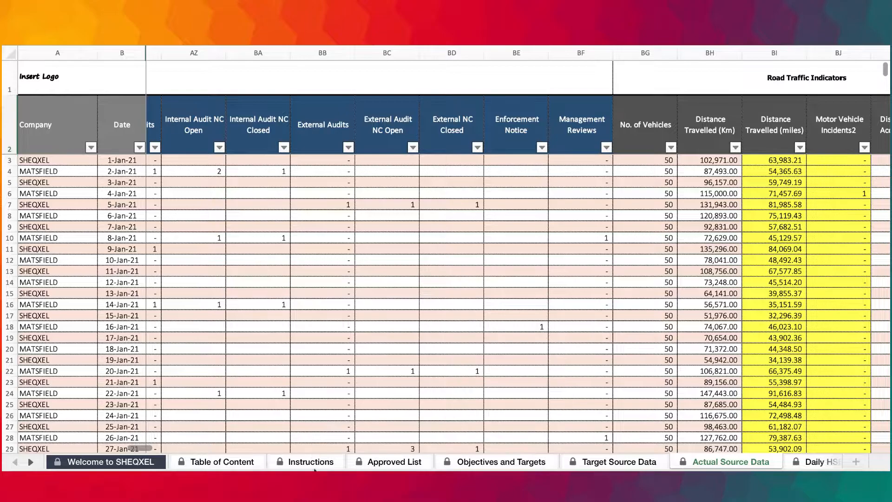
click(312, 463)
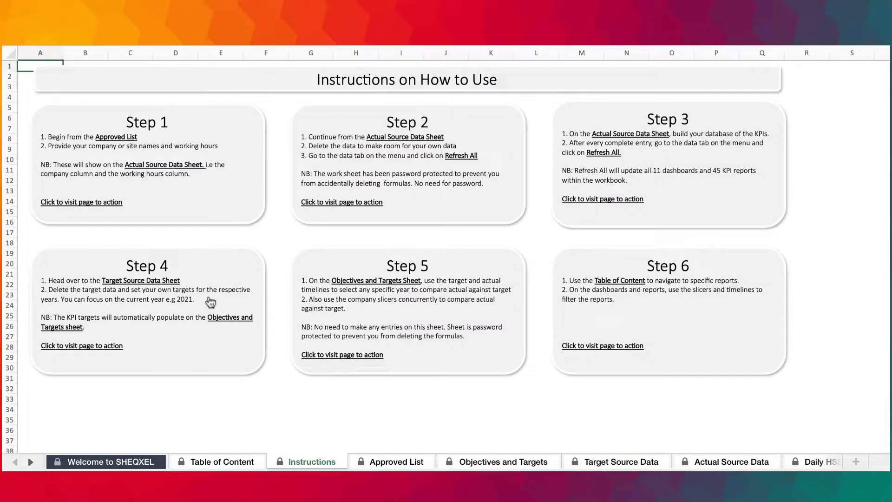
Open the Target Source Data sheet from the Step 4 instructions and examine its company and year entries.
click(183, 291)
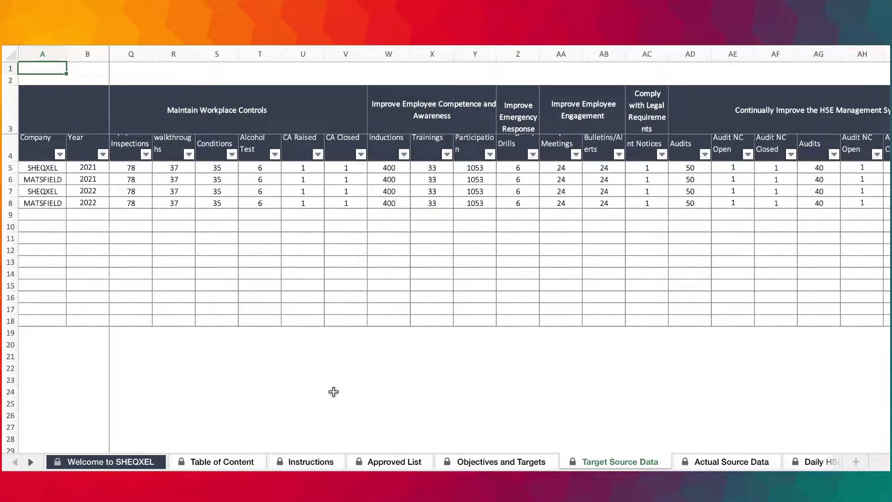
click(61, 180)
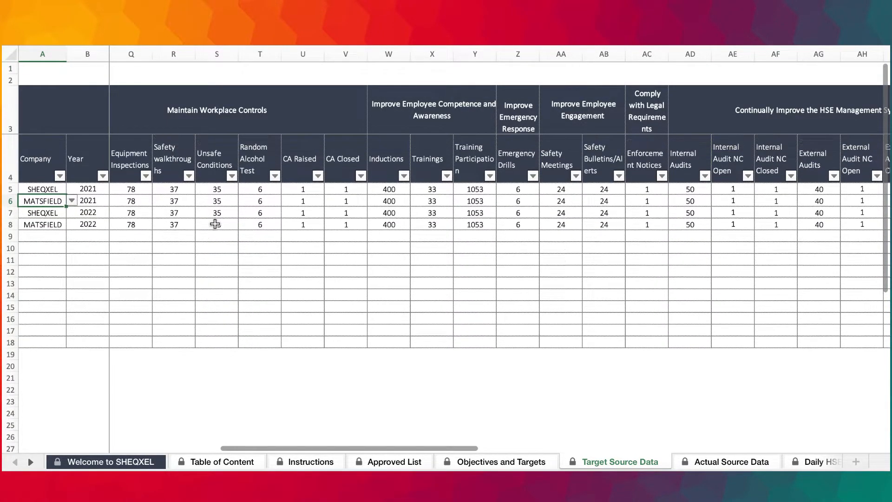
click(104, 235)
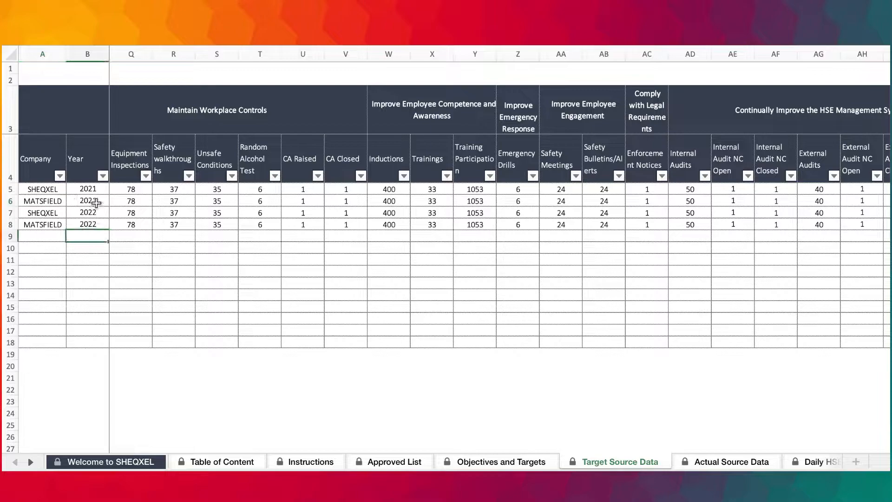
drag(96, 192, 91, 225)
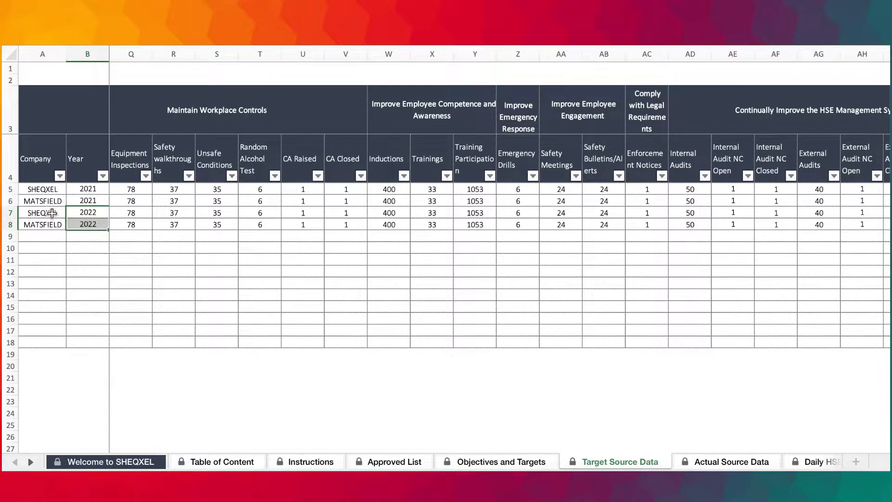
click(51, 191)
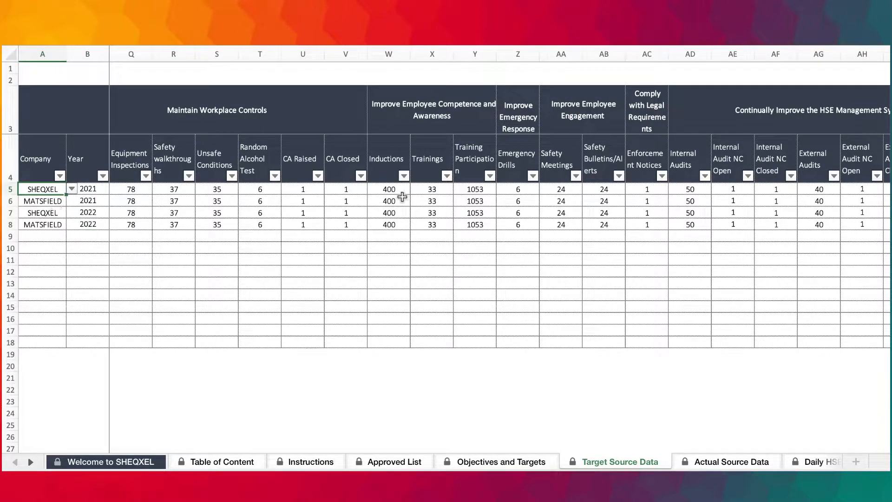
Check the company choices for the first target record and its leading target columns and years, and return to the Instructions.
click(71, 189)
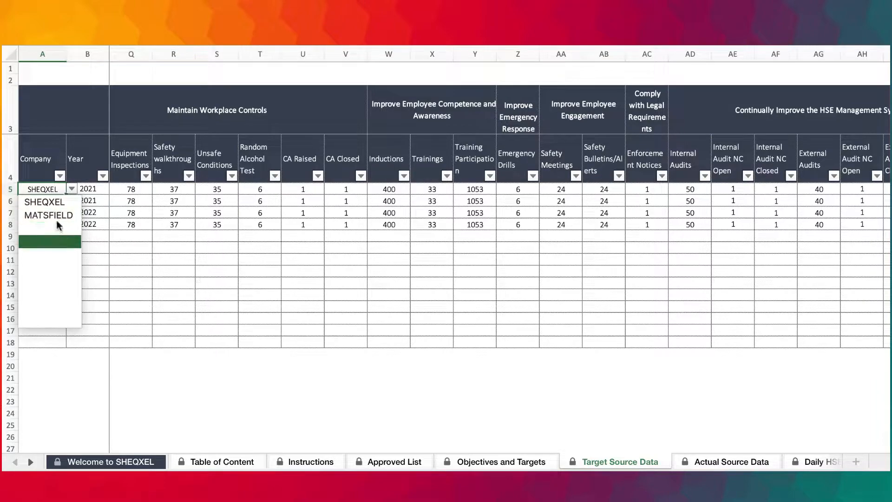
click(48, 201)
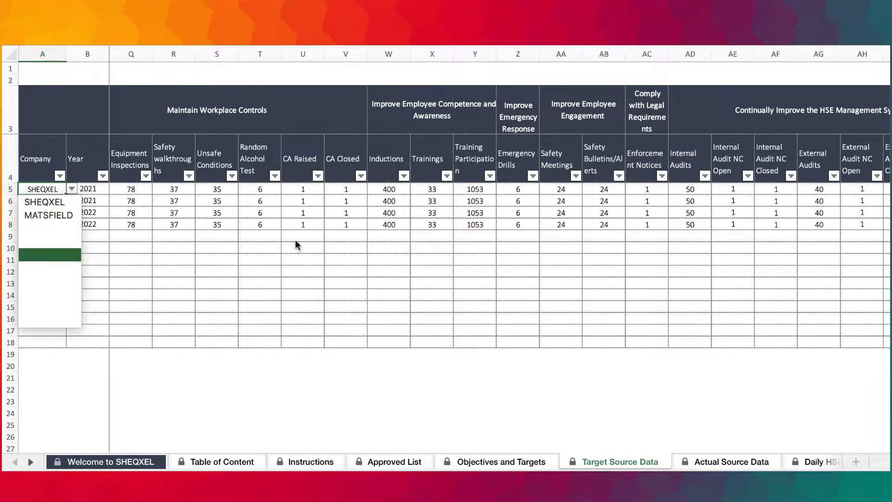
click(126, 191)
scroll(251, 204, left, 10)
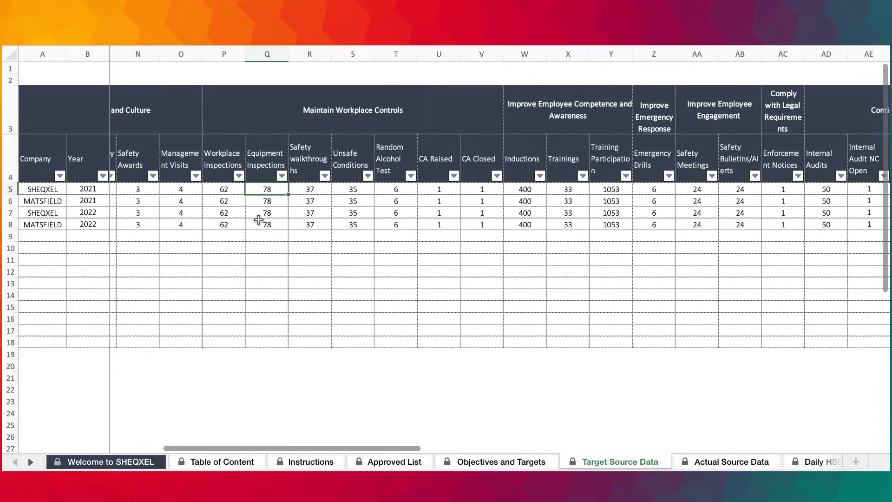
click(131, 191)
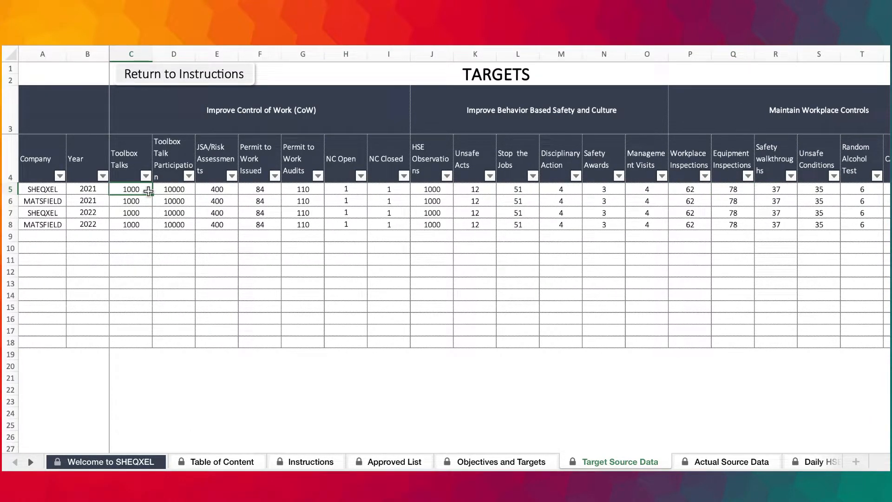
drag(88, 188, 93, 225)
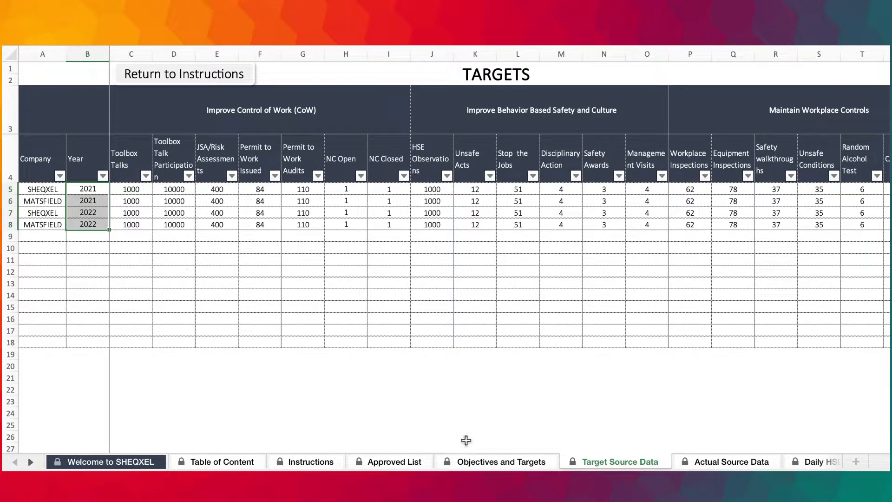
click(321, 464)
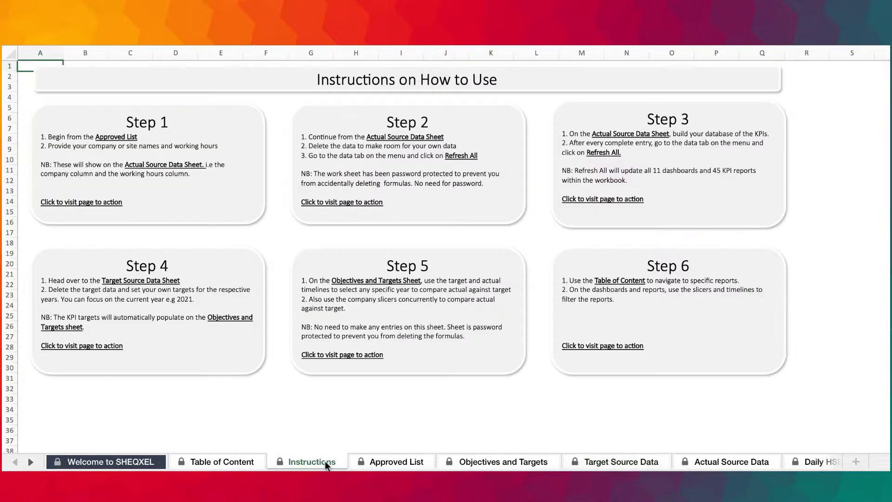
Open the Objectives and Targets sheet from the Step 5 instructions and examine its Target and Actual slicers and the monthly timeline.
click(406, 318)
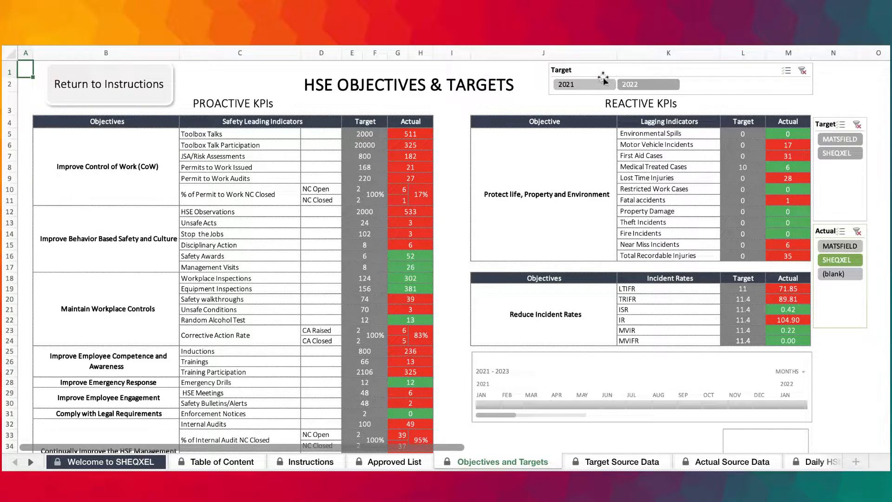
click(655, 74)
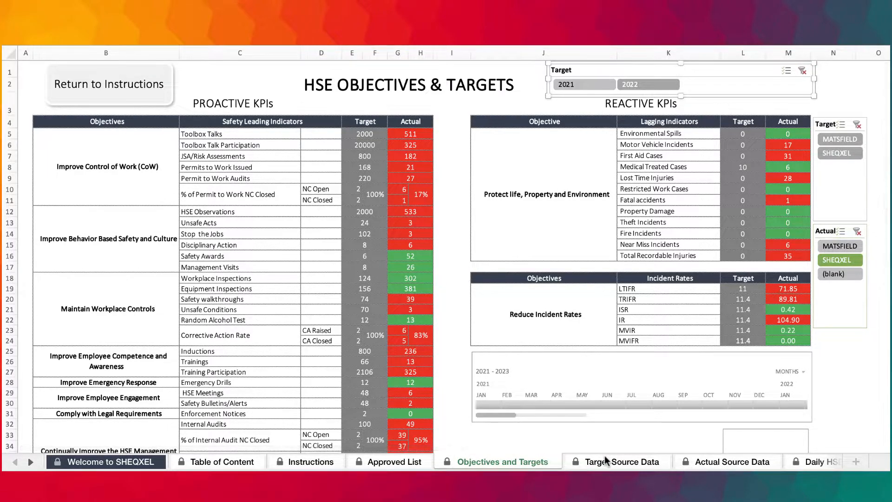
click(830, 126)
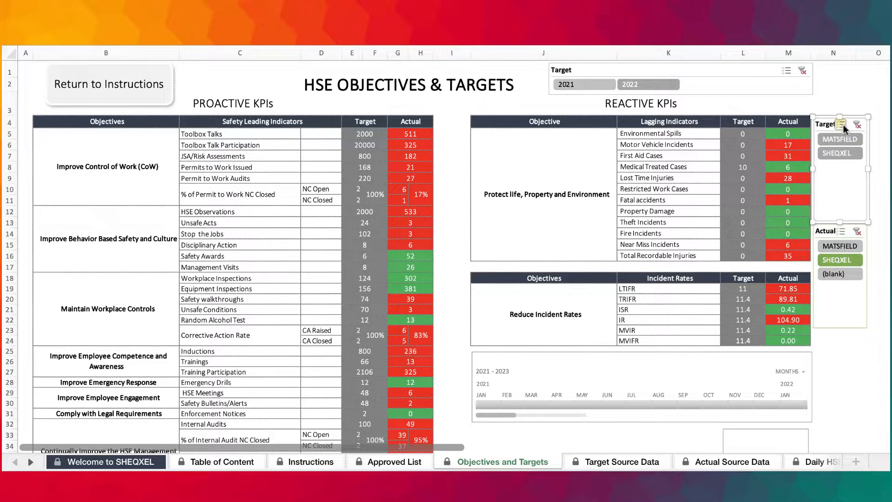
click(828, 379)
click(834, 232)
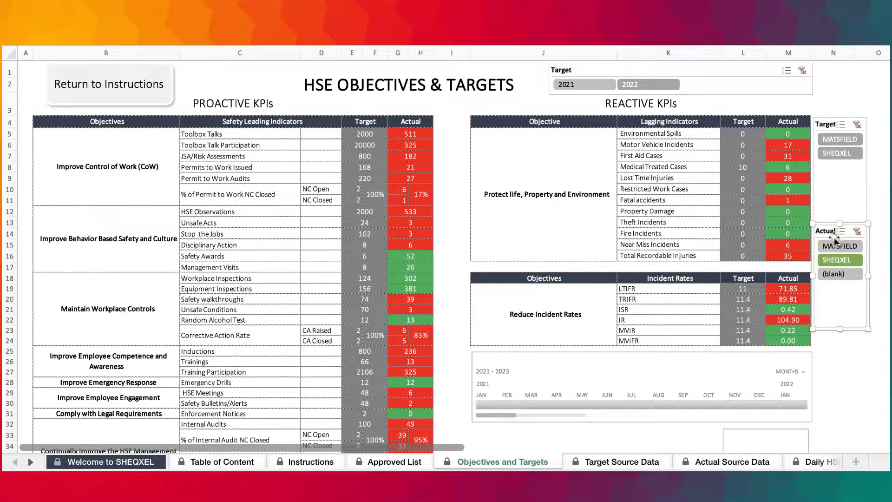
click(617, 361)
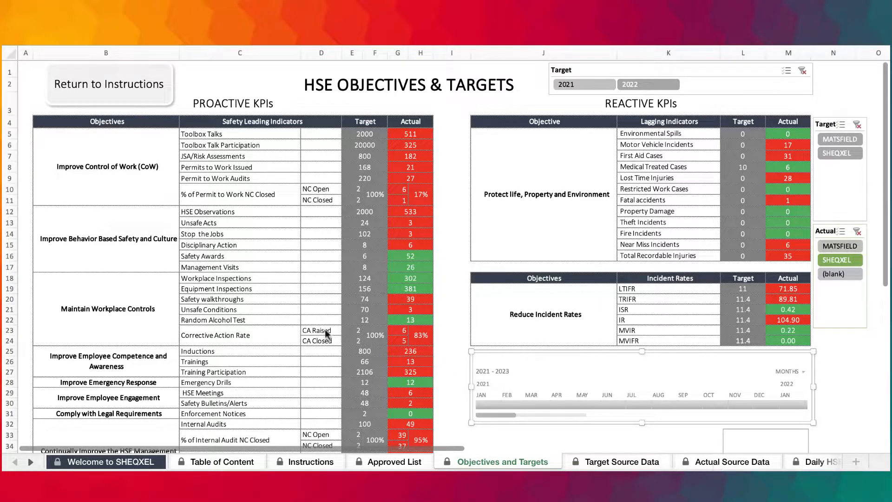
Look at the Actual Source Data and Target Source Data sheets that feed the comparison and return to Objectives and Targets.
scroll(147, 319, down, 5)
scroll(232, 344, up, 5)
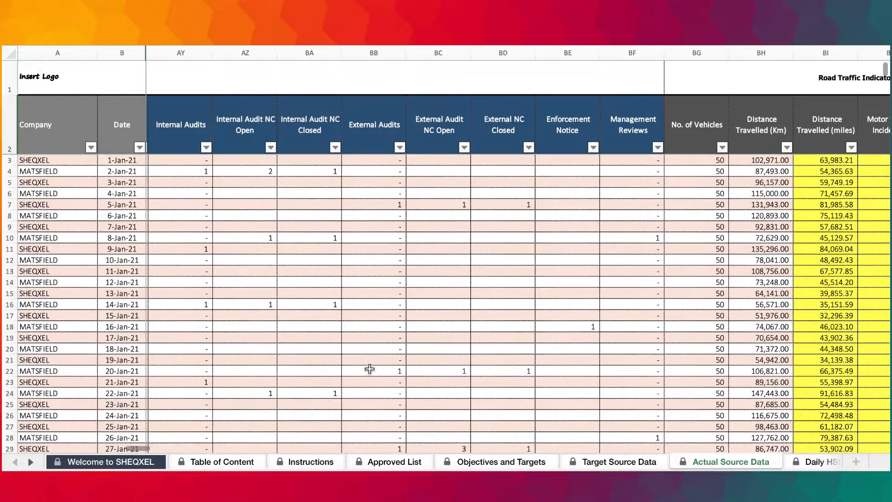
click(615, 464)
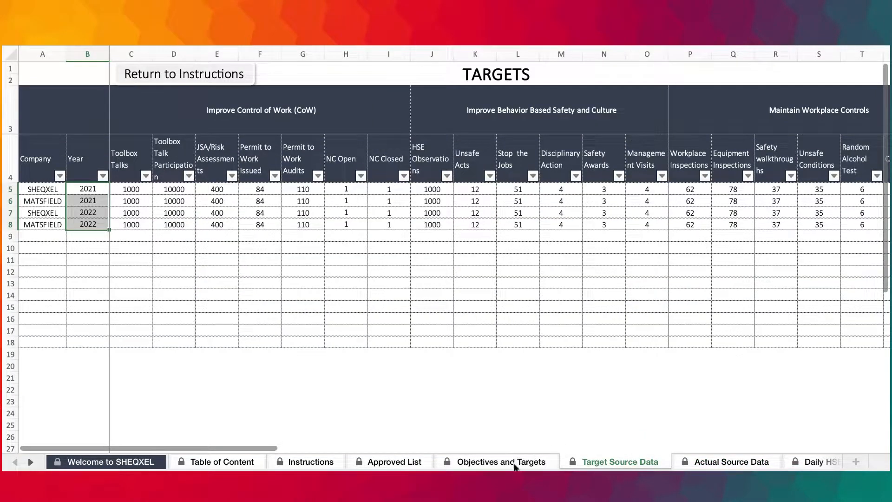
click(526, 462)
Examine the monthly timeline's period options and the small yearly timeline beneath it.
click(793, 371)
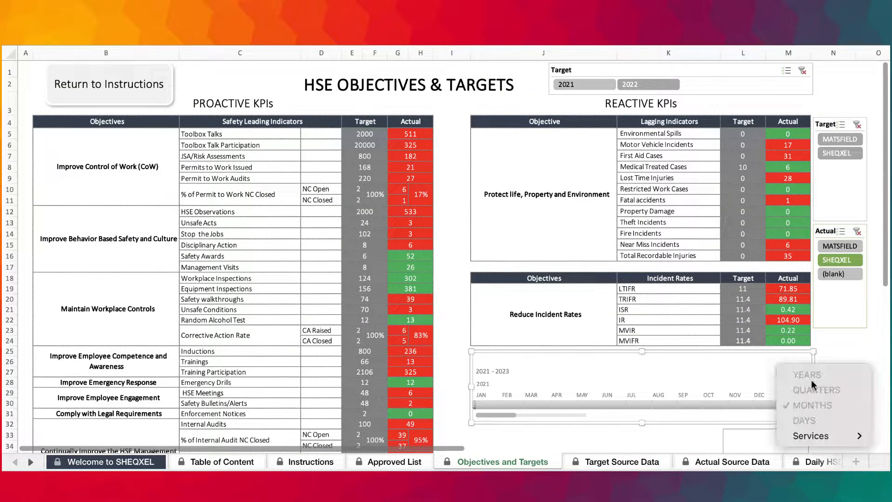
click(855, 339)
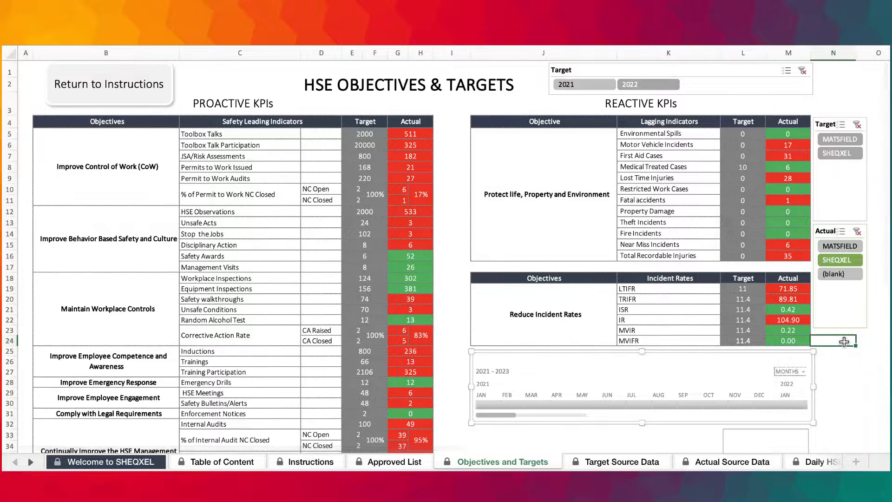
scroll(827, 358, down, 2)
scroll(827, 358, down, 1)
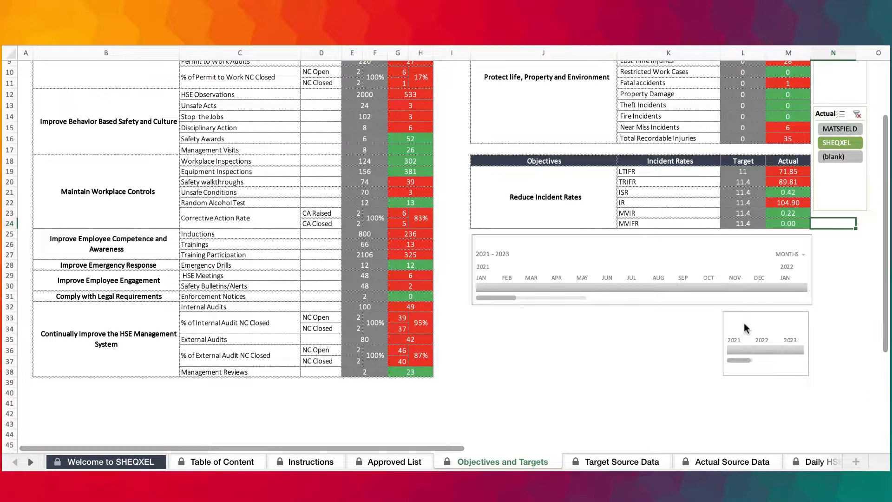
click(675, 339)
click(815, 331)
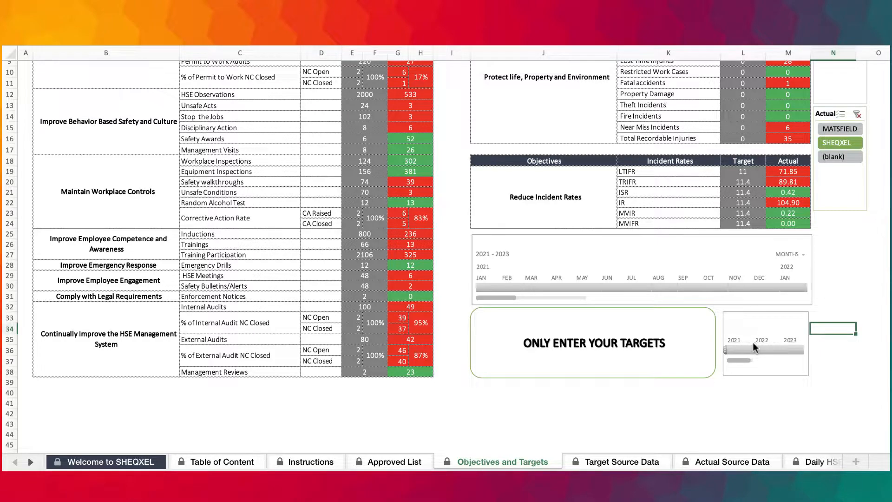
Filter the actual figures to 2022 with the small yearly timeline on the Objectives and Targets sheet.
scroll(752, 342, up, 3)
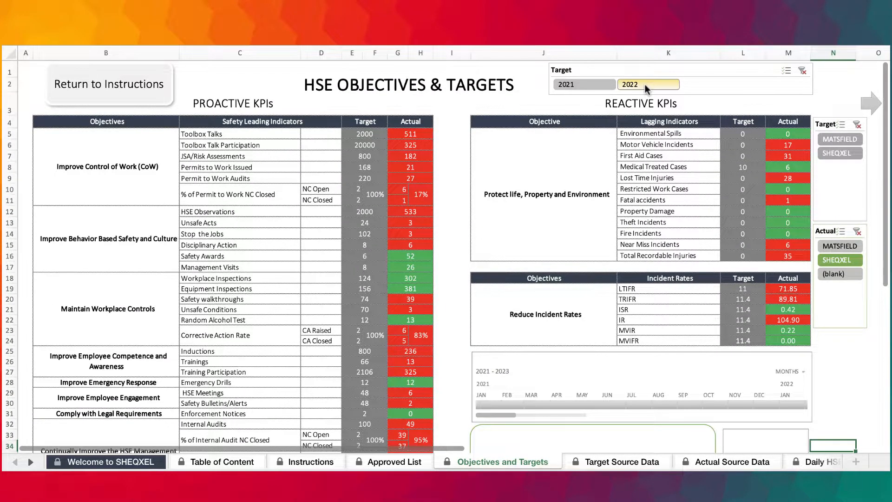
scroll(777, 333, down, 4)
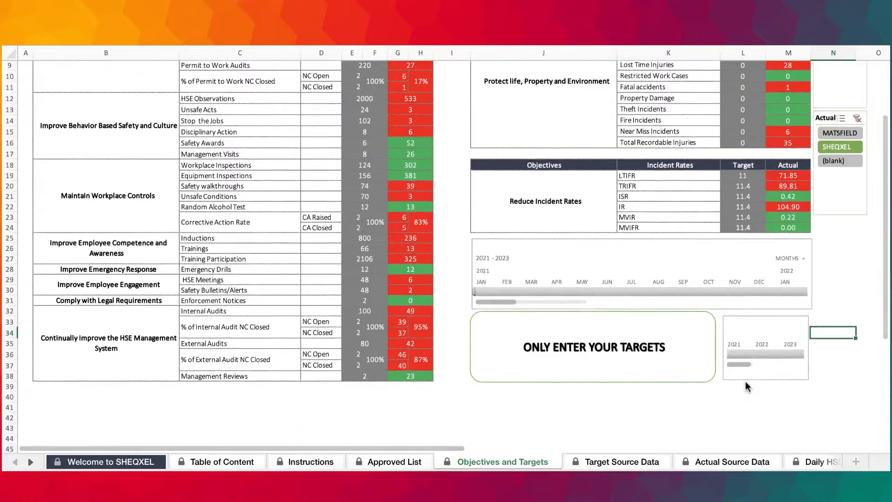
scroll(777, 333, up, 3)
scroll(777, 333, down, 3)
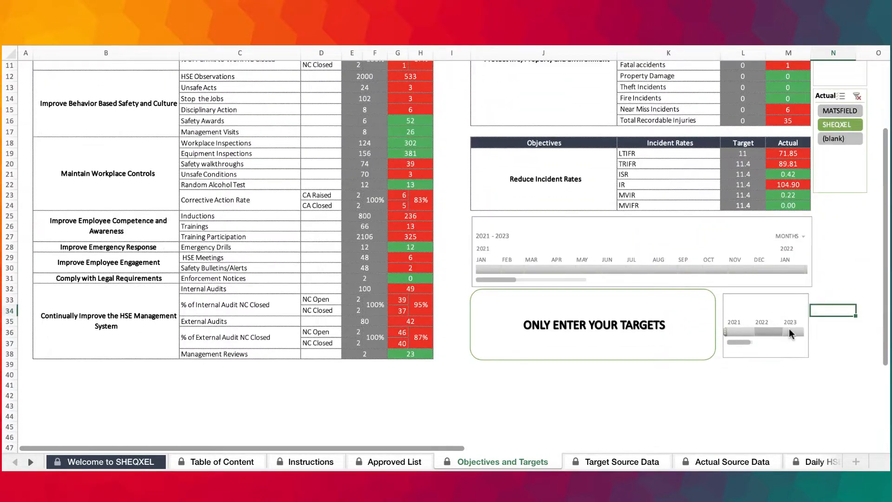
click(766, 329)
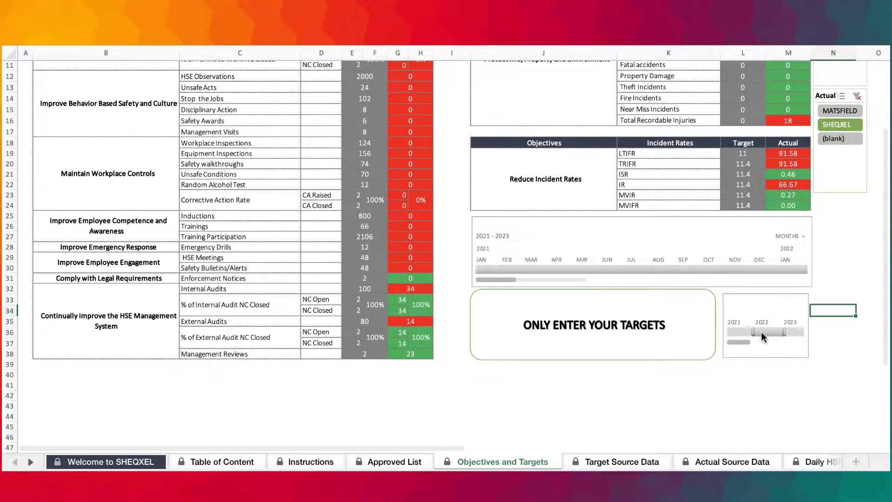
scroll(692, 342, up, 3)
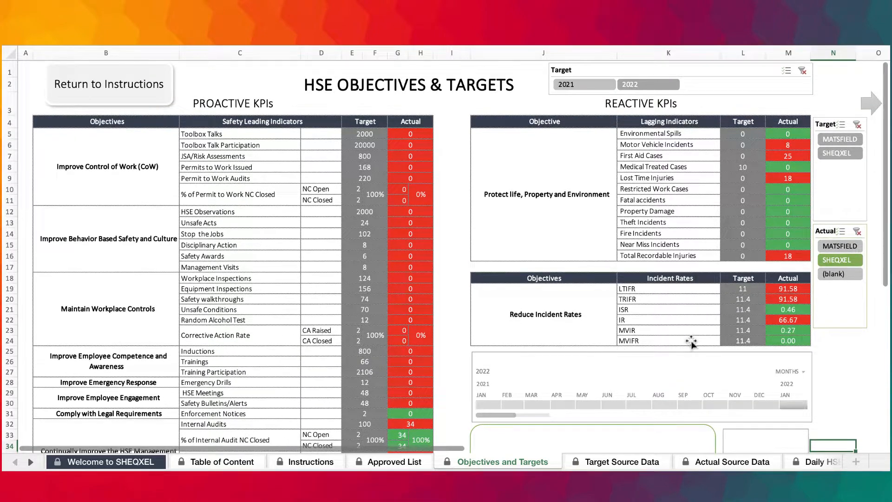
Filter both the Target and Actual company slicers to MATSFIELD and check the company name in the sheet heading.
click(841, 140)
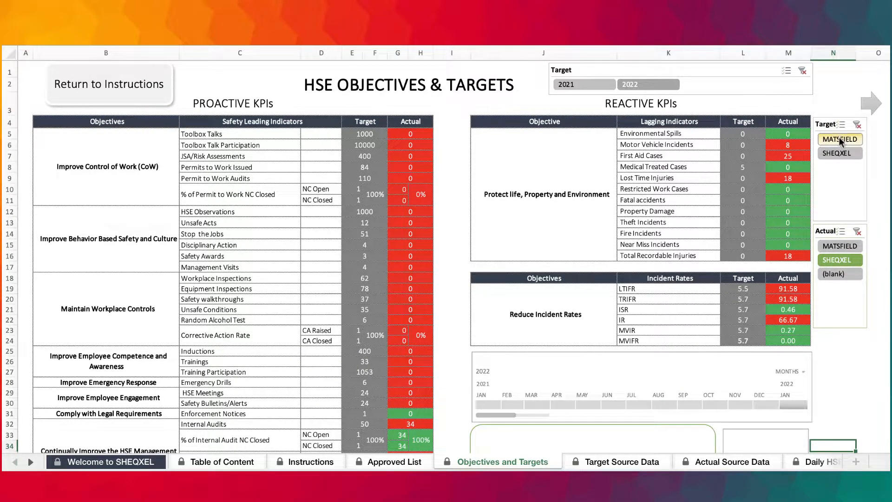
click(838, 245)
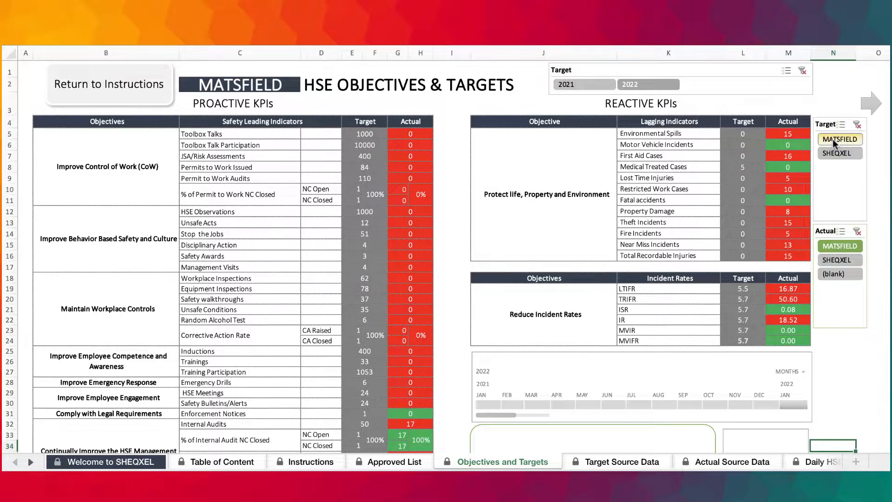
click(835, 244)
click(263, 86)
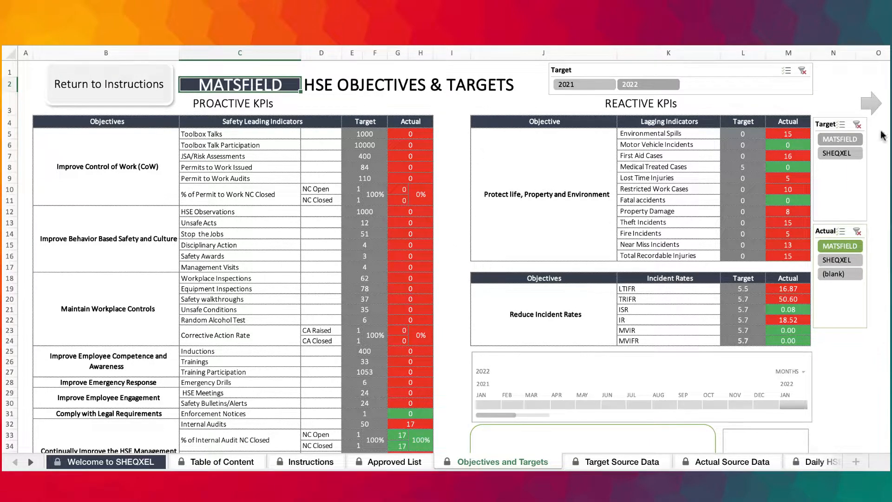
Filter the Target company slicer to SHEQXEL and examine the sheet heading and KPI tables.
click(840, 155)
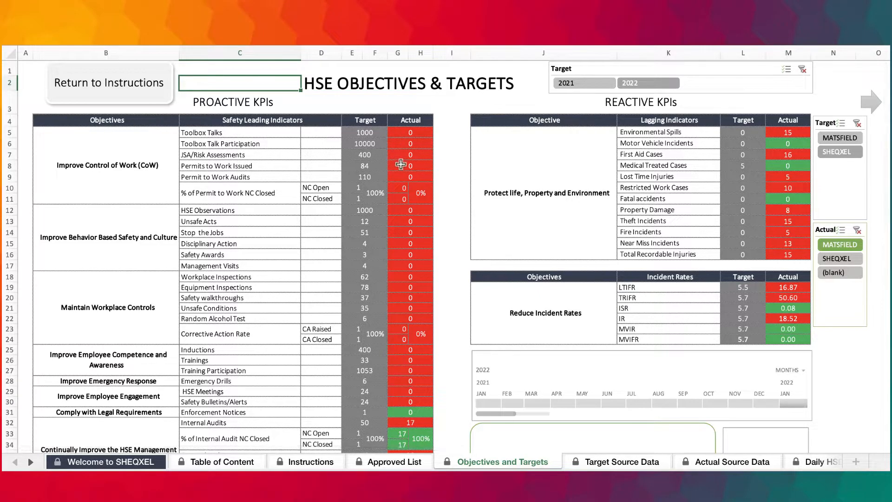
scroll(394, 177, up, 5)
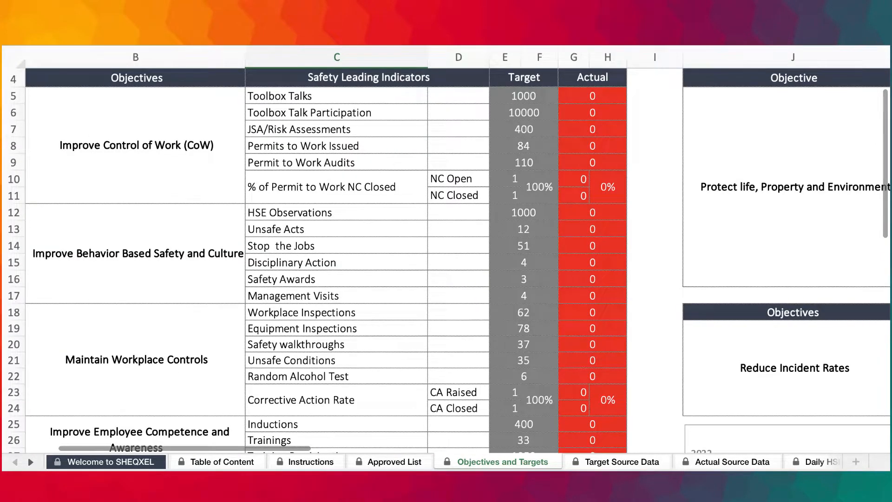
scroll(446, 249, down, 5)
scroll(531, 275, down, 2)
scroll(531, 275, up, 3)
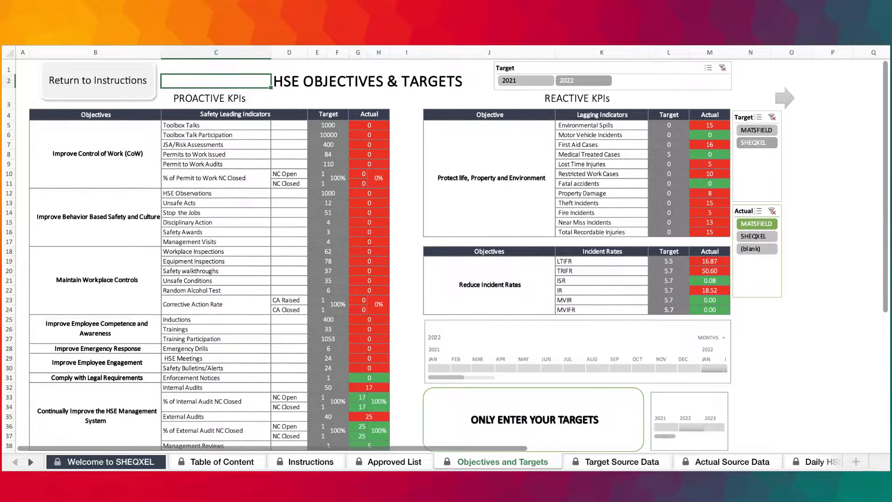
scroll(731, 328, up, 1)
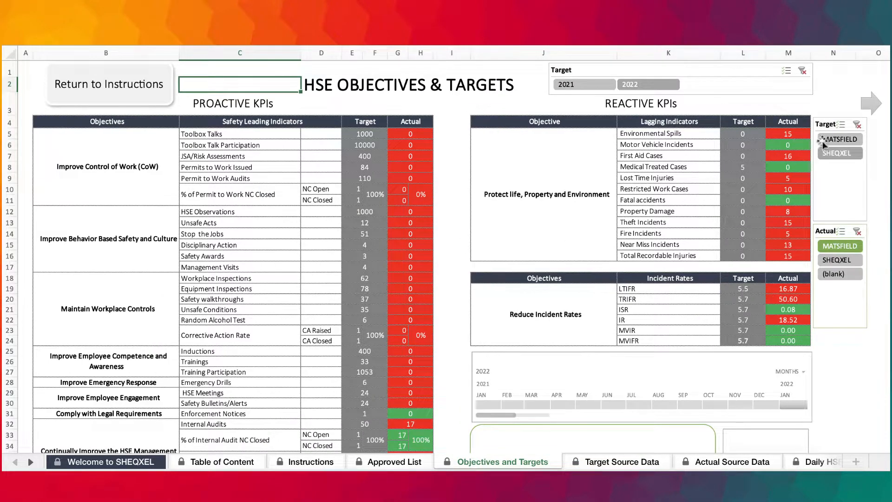
Include both MATSFIELD and SHEQXEL in the Target and Actual company slicers and filter the targets and actuals to 2021.
click(840, 154)
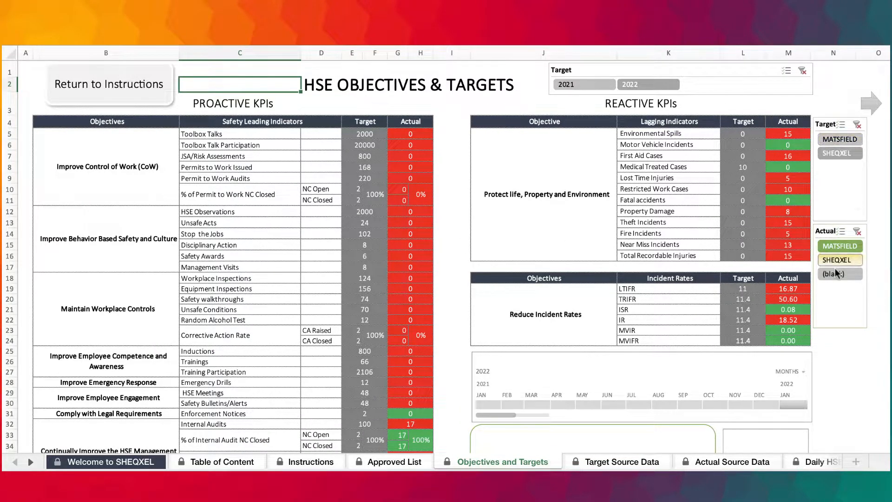
drag(839, 249, 840, 262)
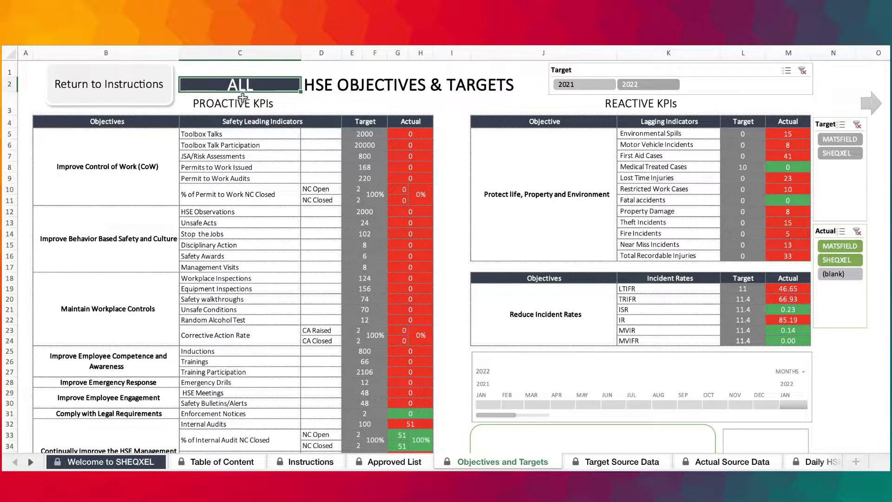
click(582, 83)
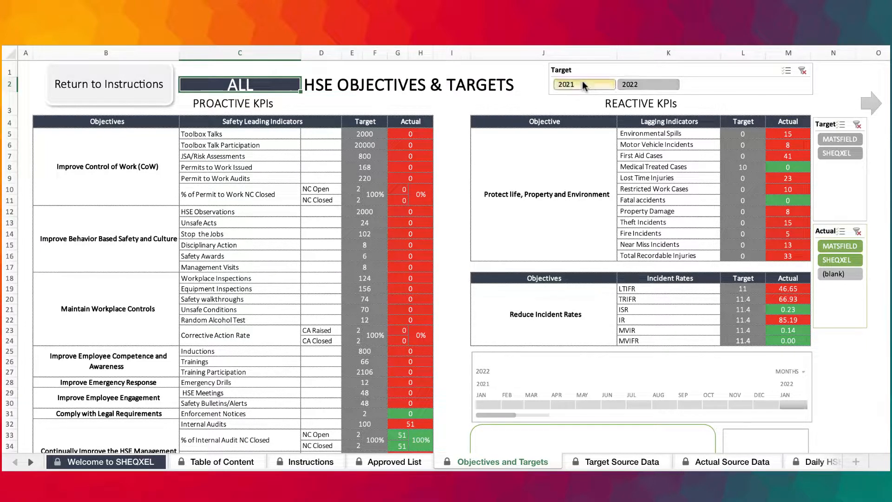
scroll(679, 226, down, 2)
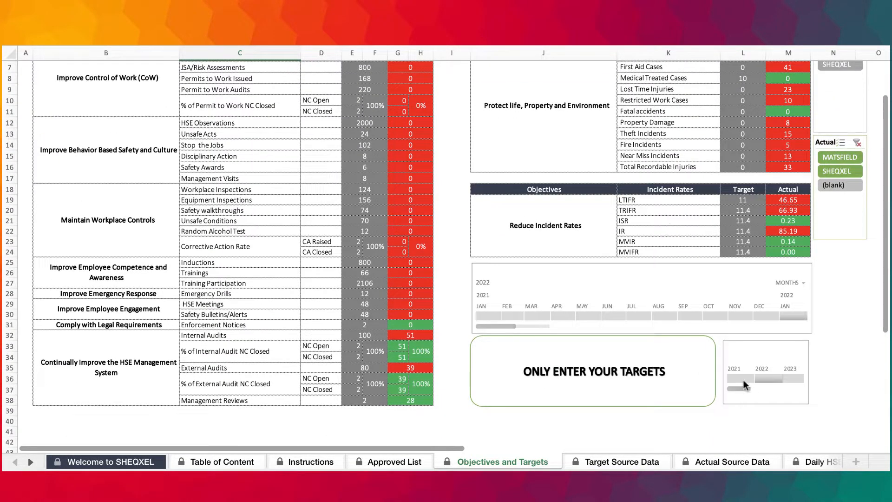
click(740, 375)
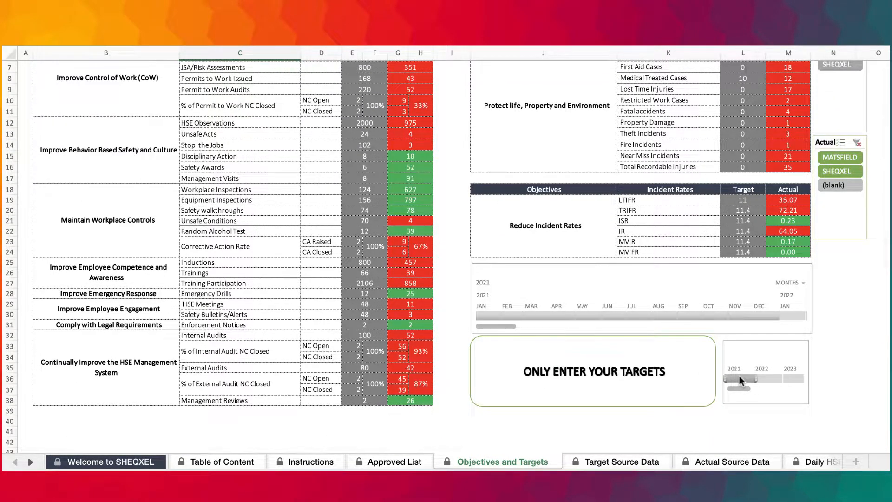
Examine the Actual column of the proactive KPIs on the Objectives and Targets sheet for 2021.
scroll(612, 311, up, 2)
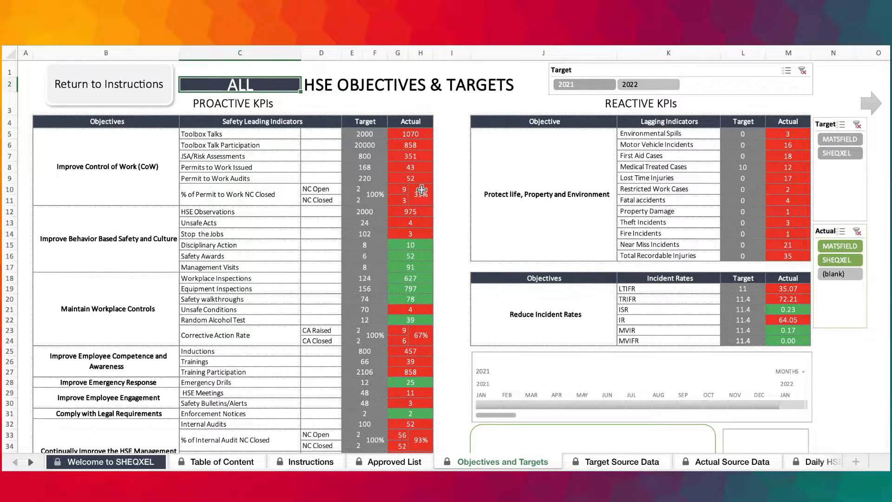
drag(417, 247, 416, 301)
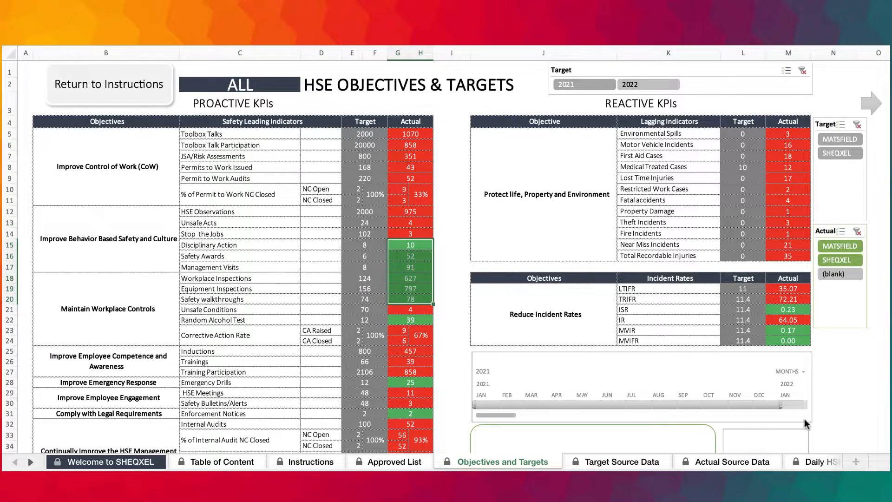
drag(417, 135, 419, 395)
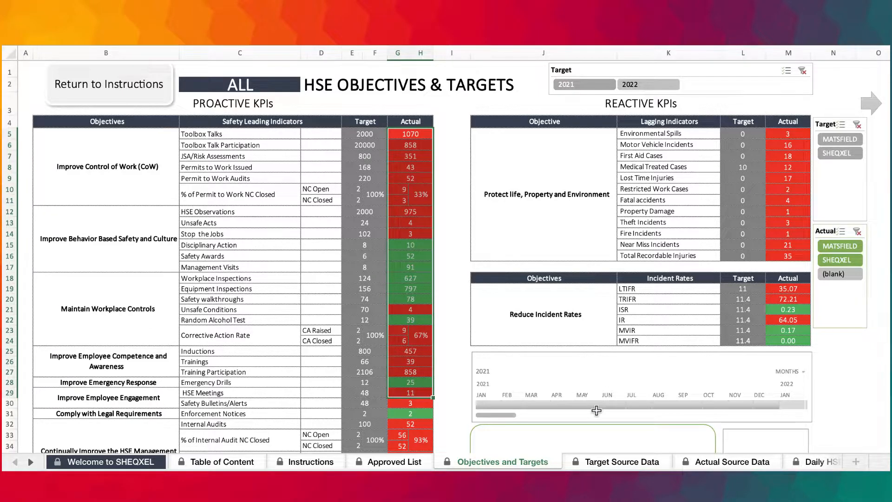
scroll(597, 414, down, 1)
scroll(613, 426, up, 2)
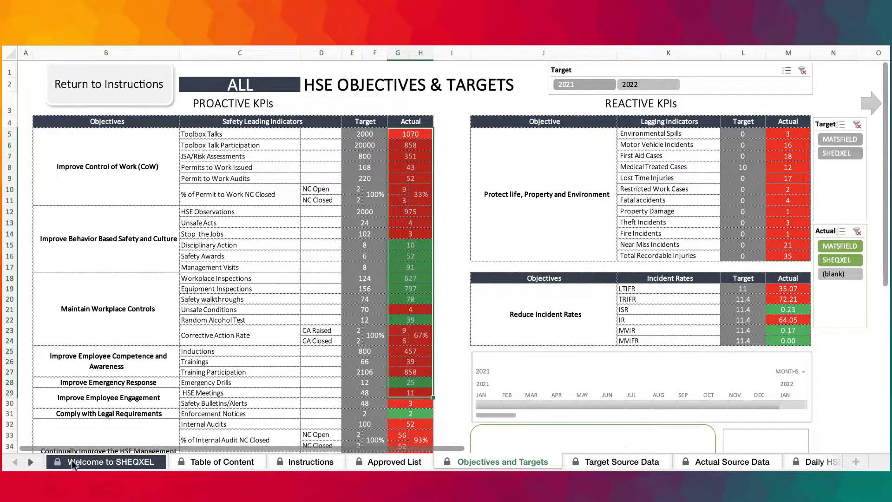
Open the Leading indicators report through the Table of Content link in Step 6 of the Instructions sheet.
click(30, 461)
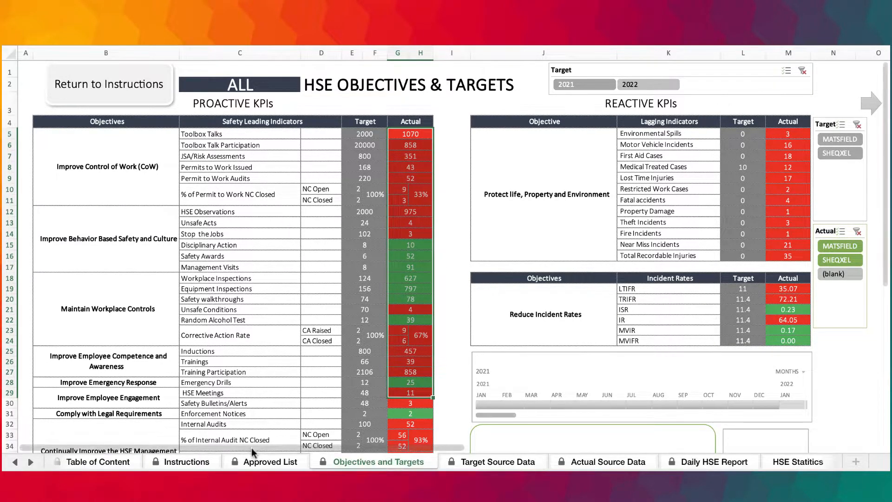
click(188, 463)
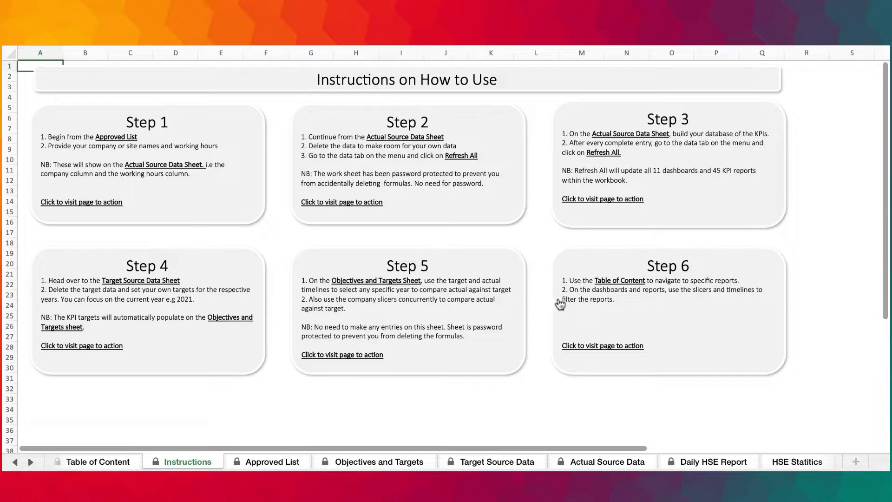
click(637, 282)
scroll(329, 360, down, 3)
click(328, 233)
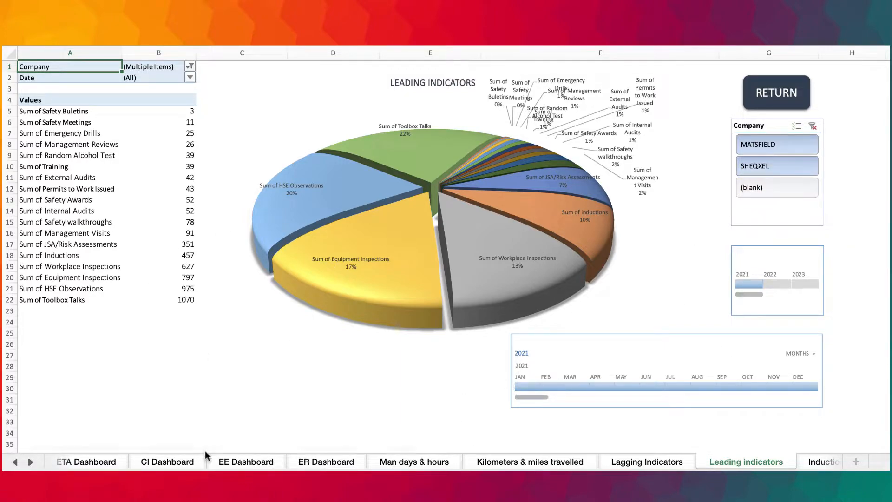
Go past the Induction report and open the JSA-Risk Assessment report.
click(31, 461)
click(30, 462)
click(31, 461)
click(31, 462)
click(31, 462)
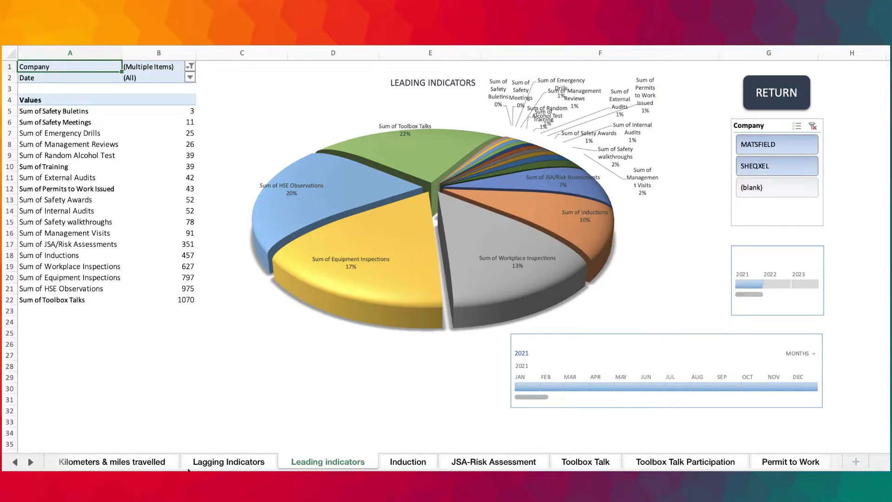
click(416, 459)
click(506, 464)
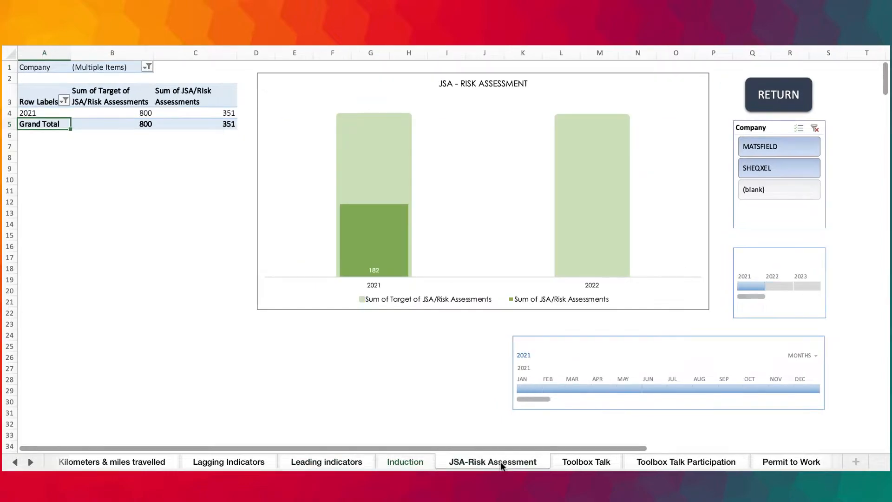
Group the dates of the JSA-Risk Assessment PivotTable by days instead of years.
click(45, 112)
right_click(44, 112)
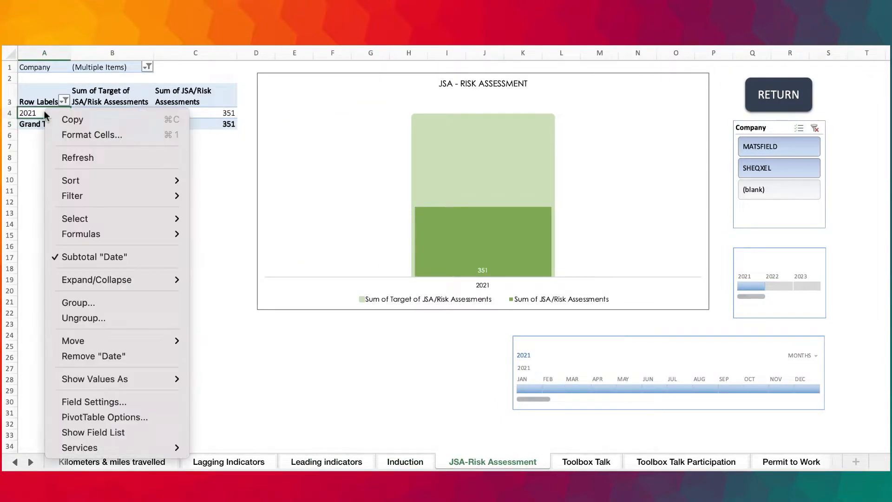
click(78, 302)
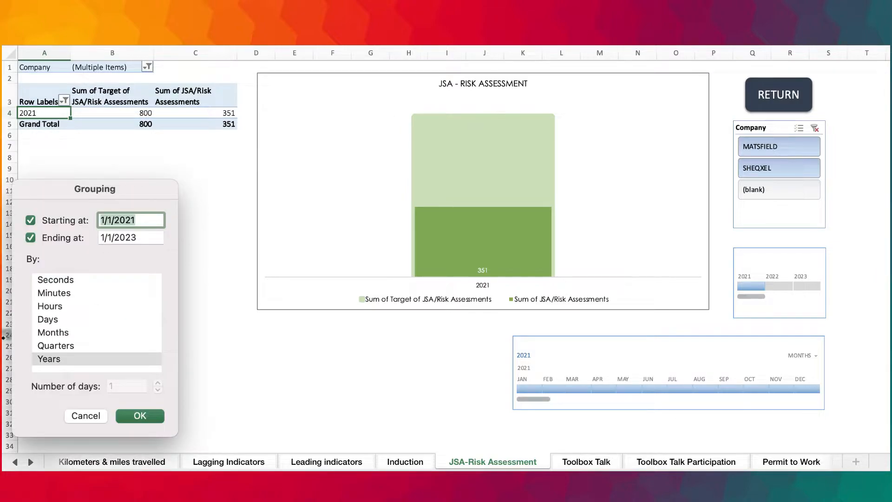
click(60, 320)
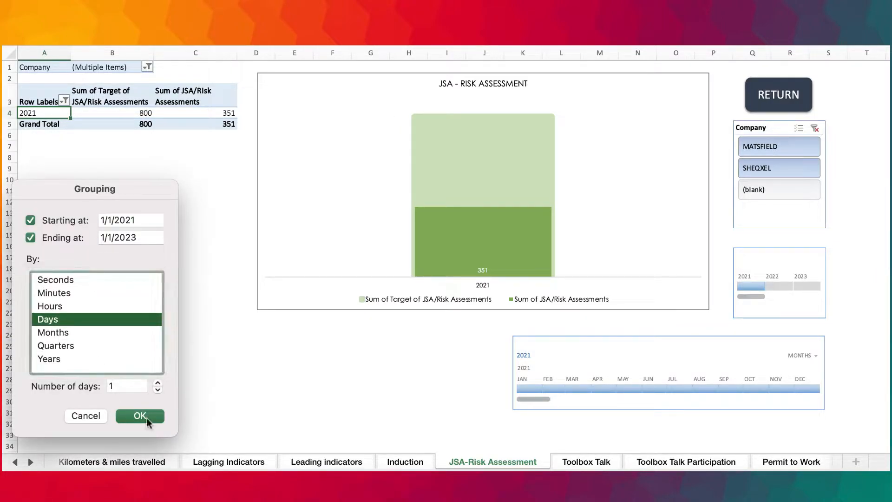
click(140, 416)
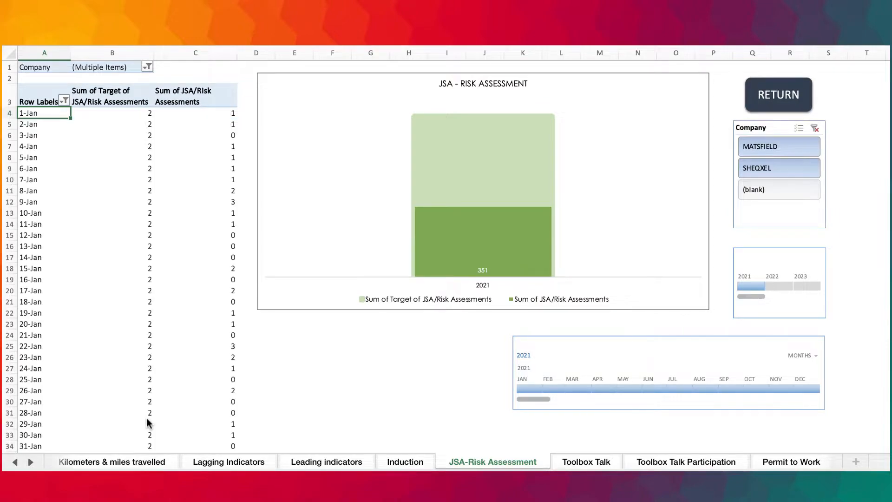
Regroup the JSA-Risk Assessment PivotTable's dates into 5-day intervals.
click(41, 187)
click(35, 190)
right_click(36, 191)
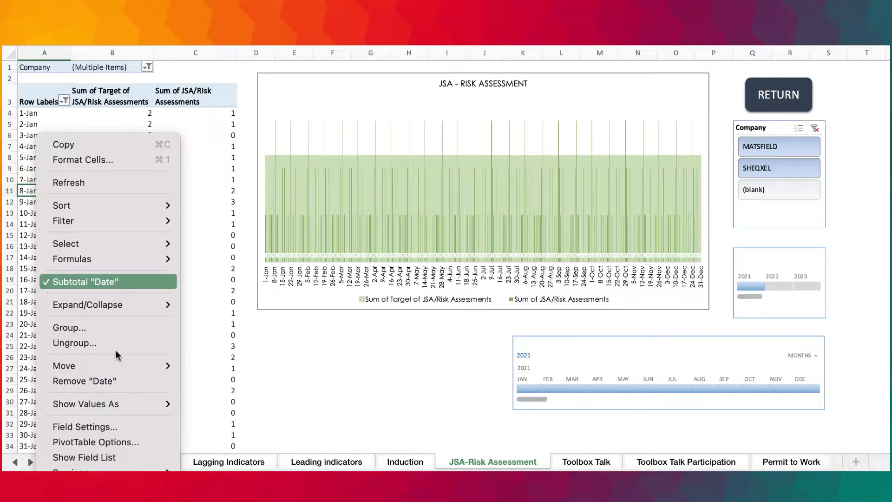
click(85, 329)
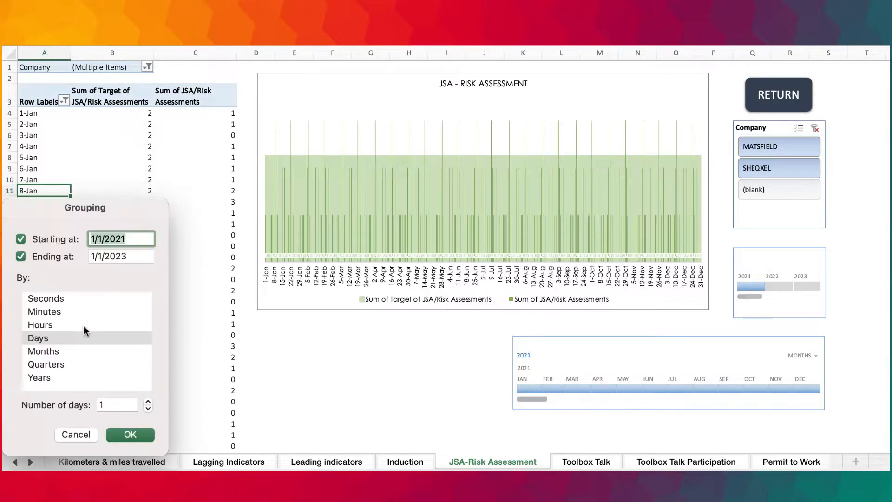
click(148, 402)
click(148, 403)
click(148, 402)
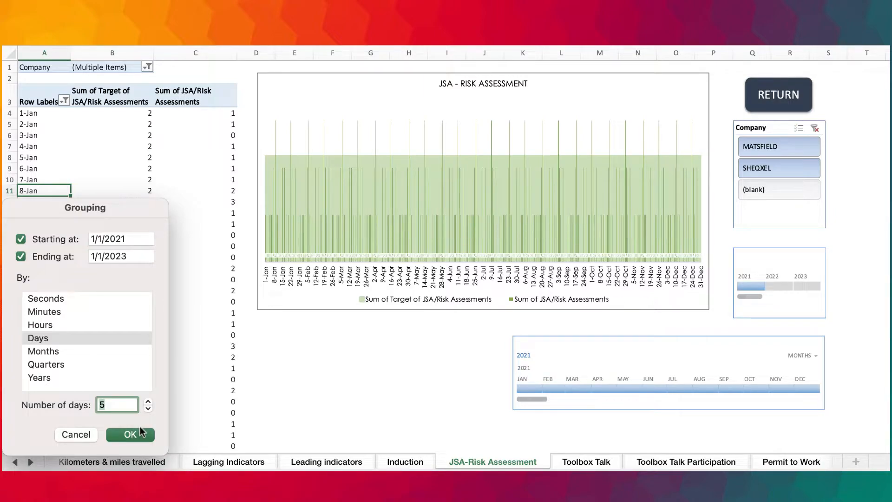
click(142, 434)
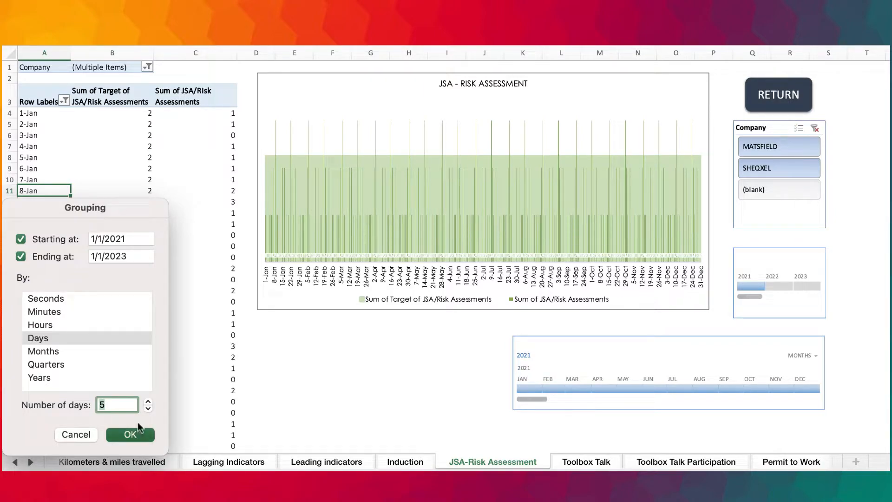
Set the JSA-Risk Assessment PivotTable's date grouping to 14 days per interval.
click(48, 177)
right_click(48, 177)
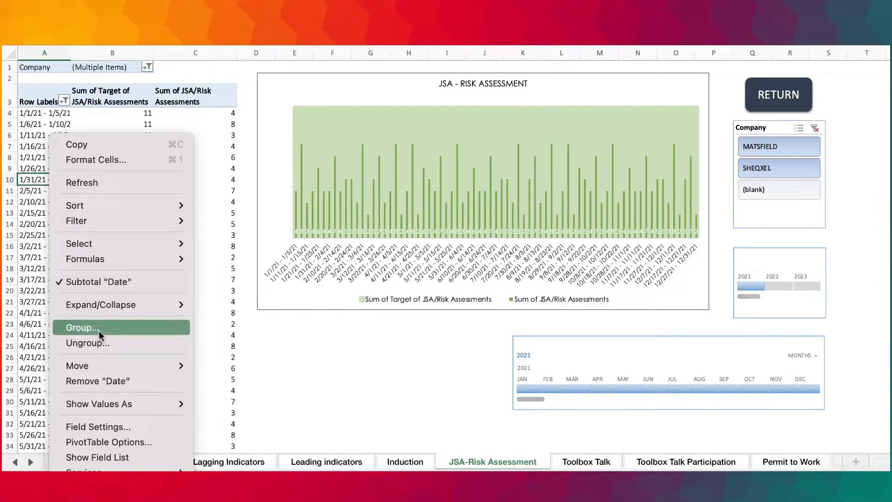
click(99, 333)
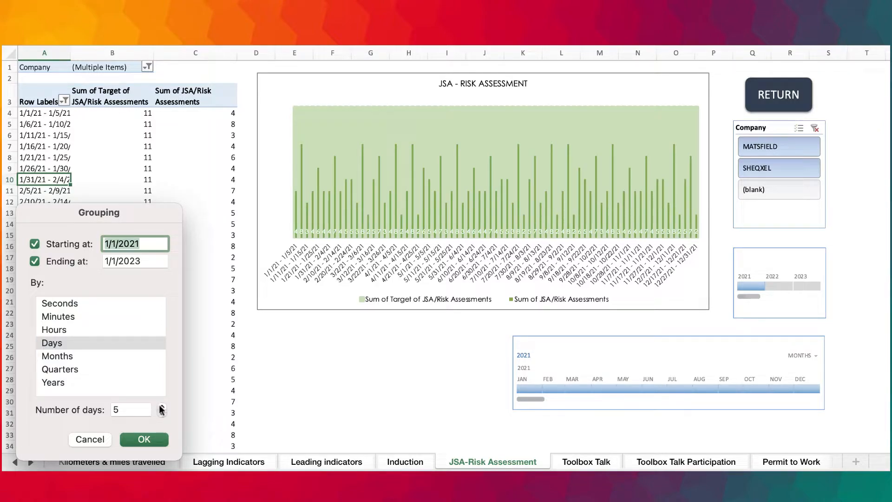
double_click(161, 408)
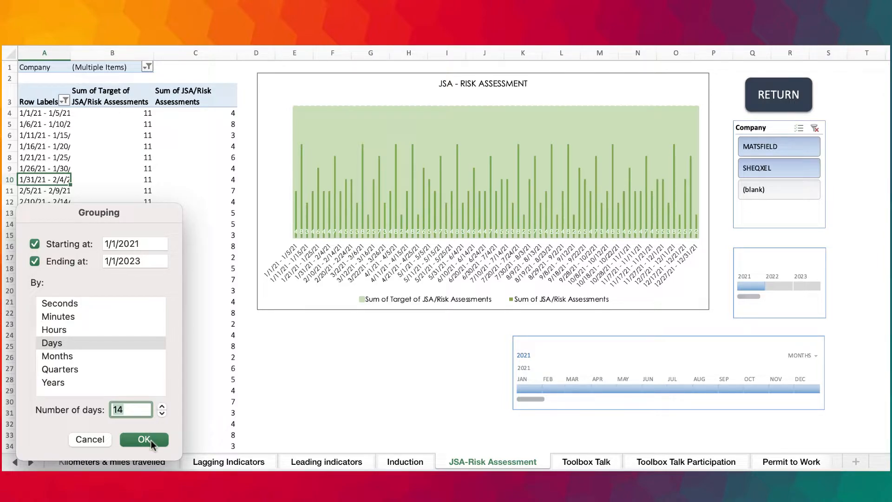
click(152, 444)
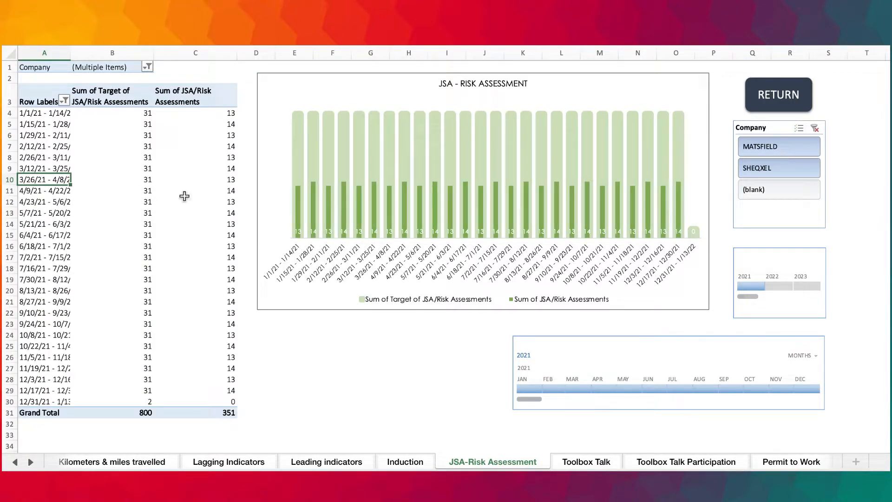
Look at the Toolbox Talk, Toolbox Talk Participation, Permit to Work and Permit to Work Audits reports with the changed date grouping.
click(599, 462)
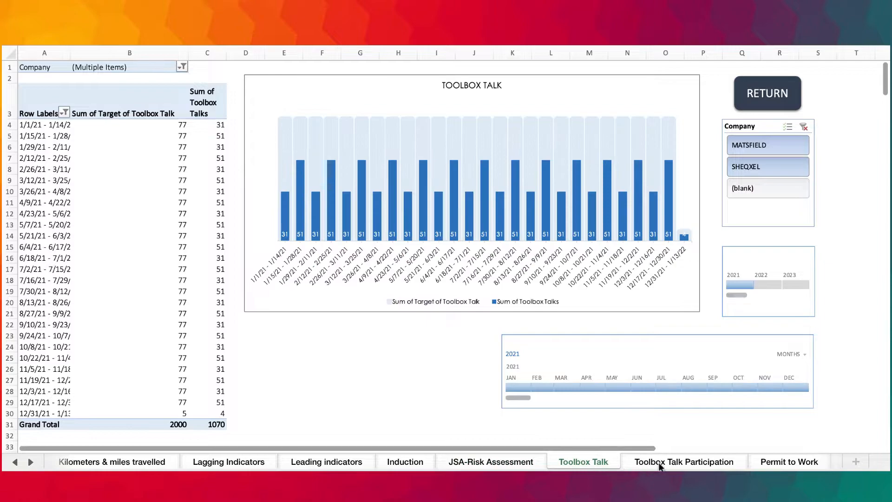
click(664, 462)
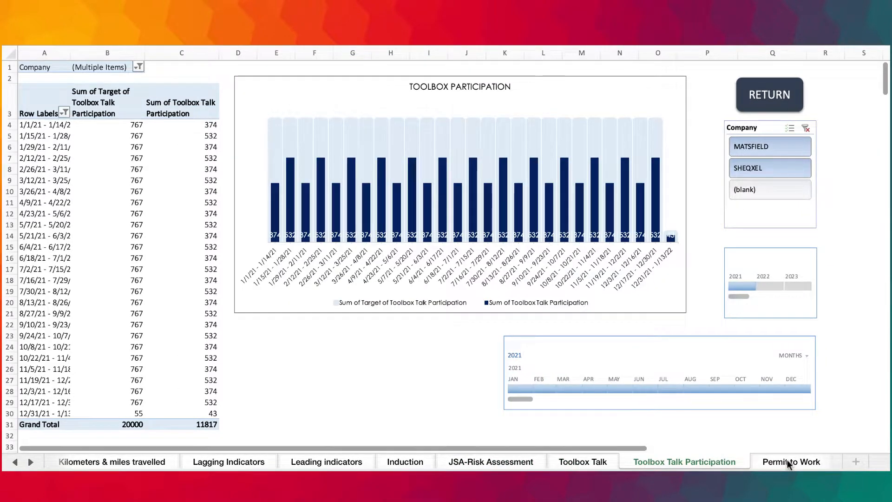
click(788, 462)
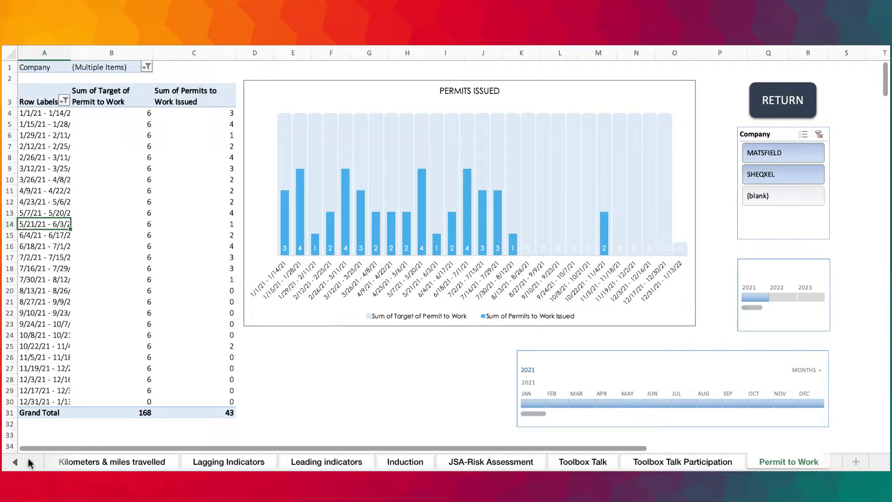
click(30, 462)
click(30, 462)
click(30, 462)
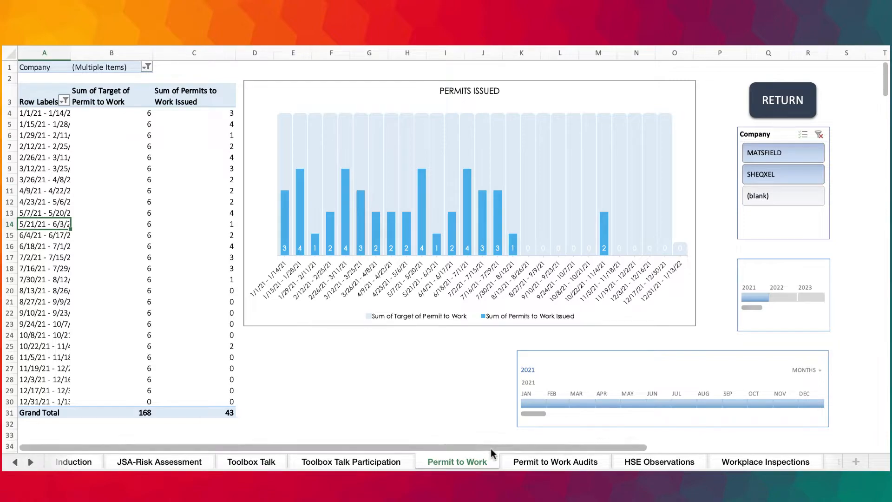
click(562, 467)
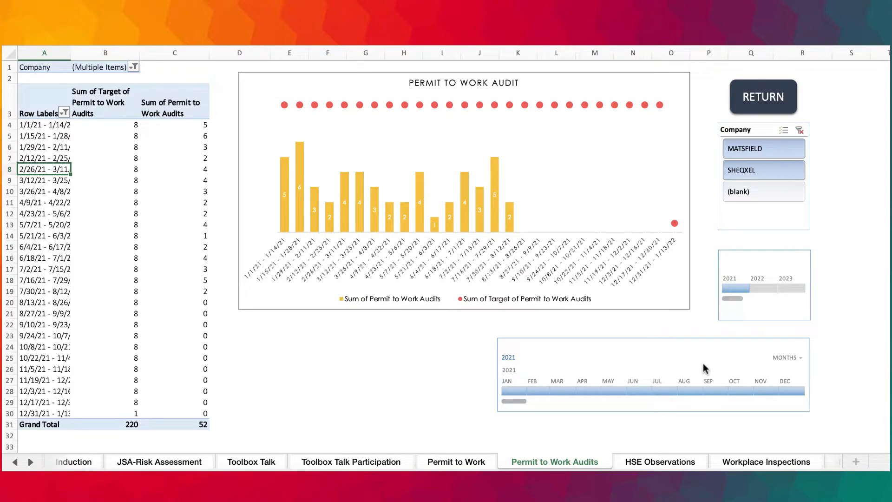
Return to the Table of Content and open the Incident Dashboard.
click(755, 97)
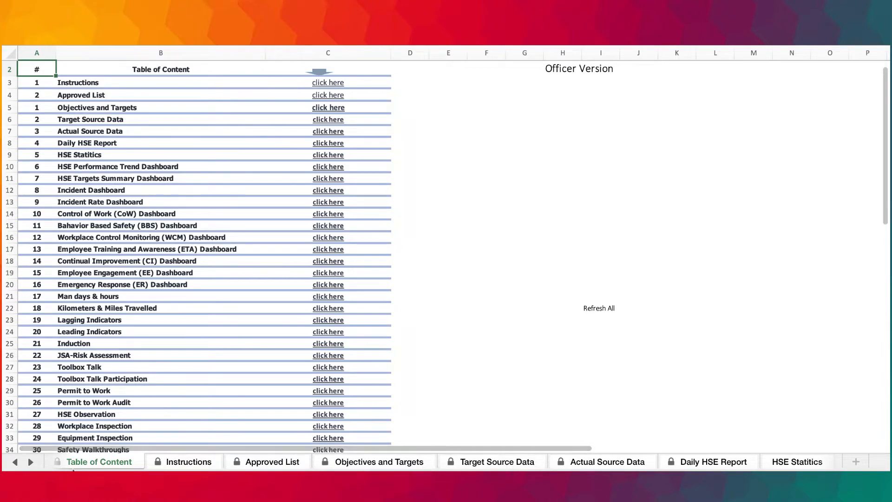
click(30, 462)
click(30, 461)
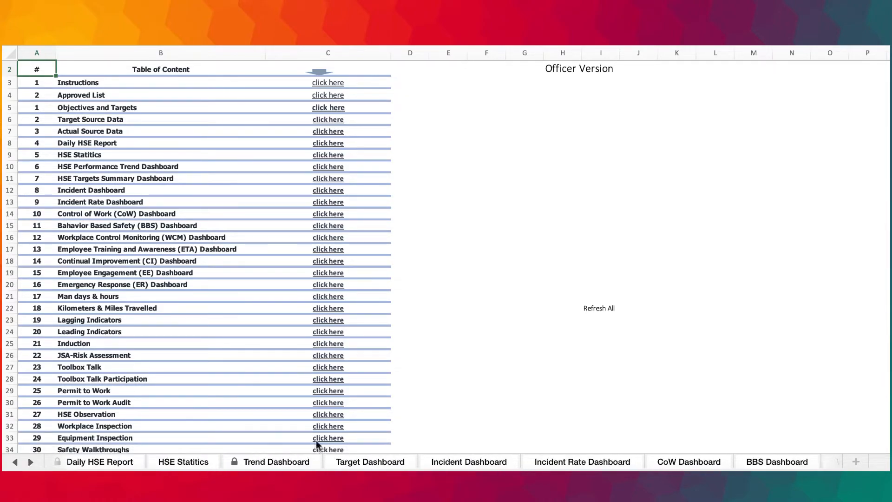
click(462, 462)
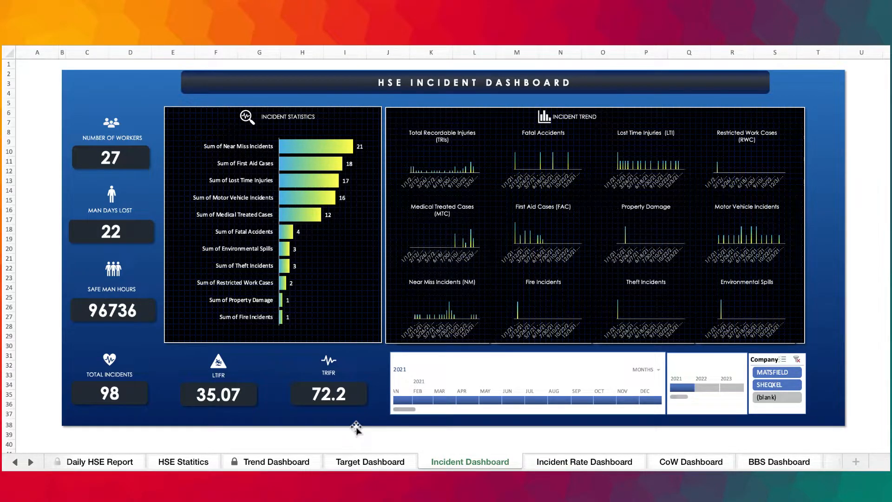
Look at the Incident Rate Dashboard's trend charts and go back to the Incident Dashboard.
right_click(20, 461)
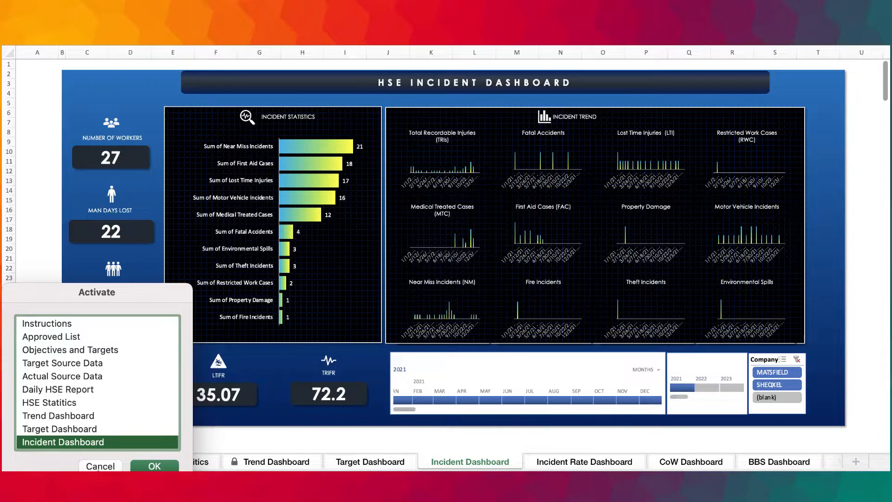
click(98, 467)
click(31, 462)
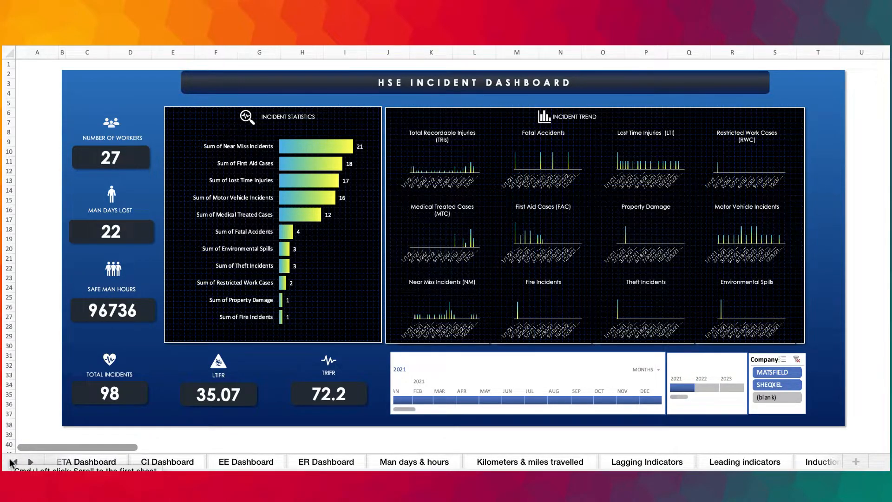
click(15, 462)
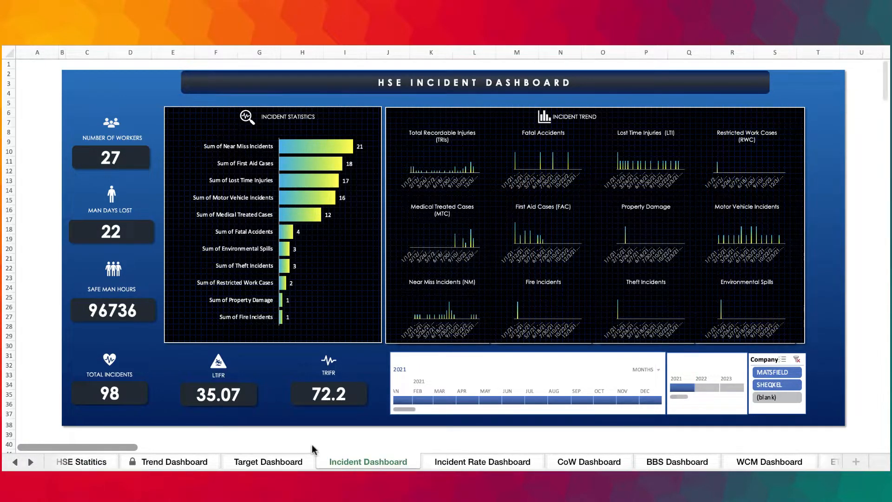
click(502, 462)
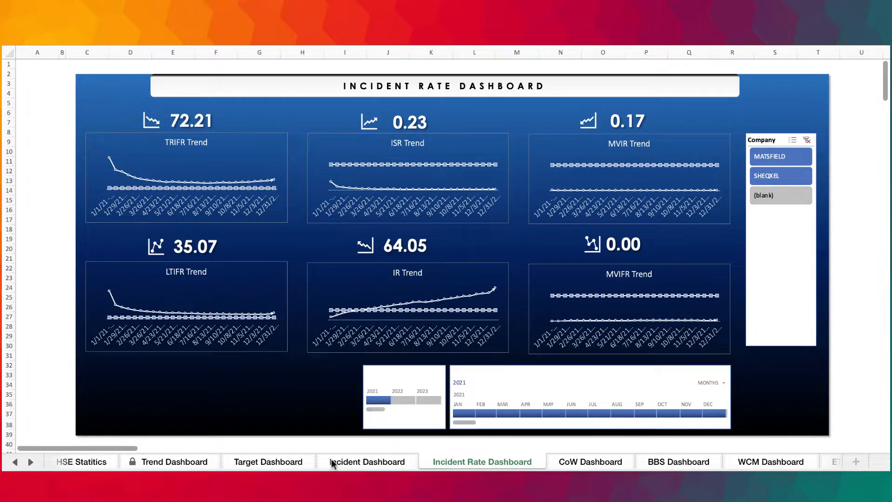
click(366, 462)
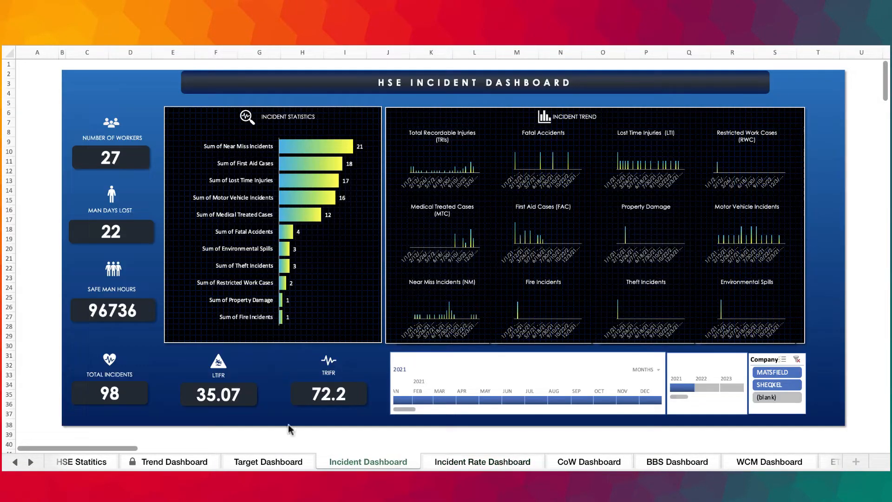
Open the Target Dashboard and examine its target and actual figures, including the continual improvement section.
click(268, 462)
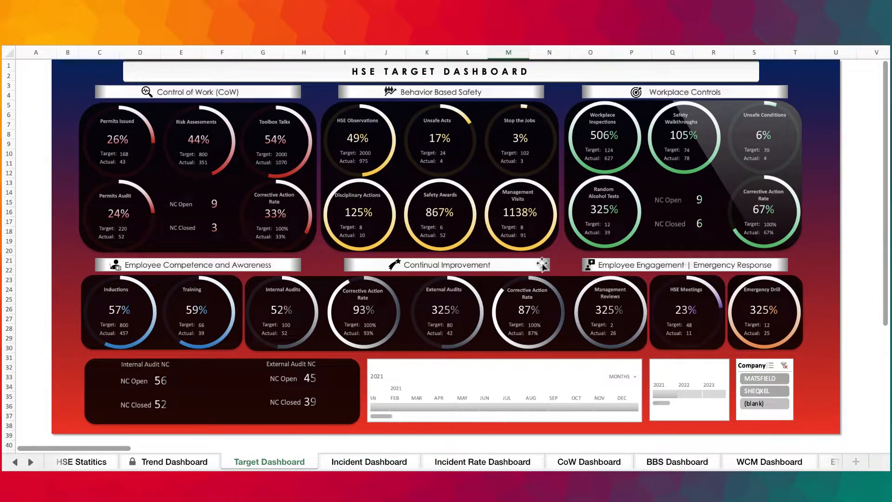
scroll(580, 398, up, 3)
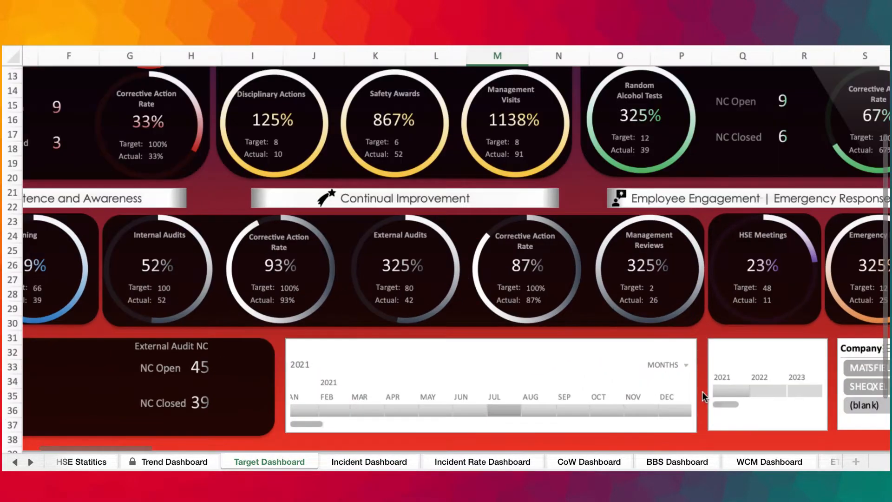
scroll(693, 392, left, 2)
scroll(693, 392, up, 1)
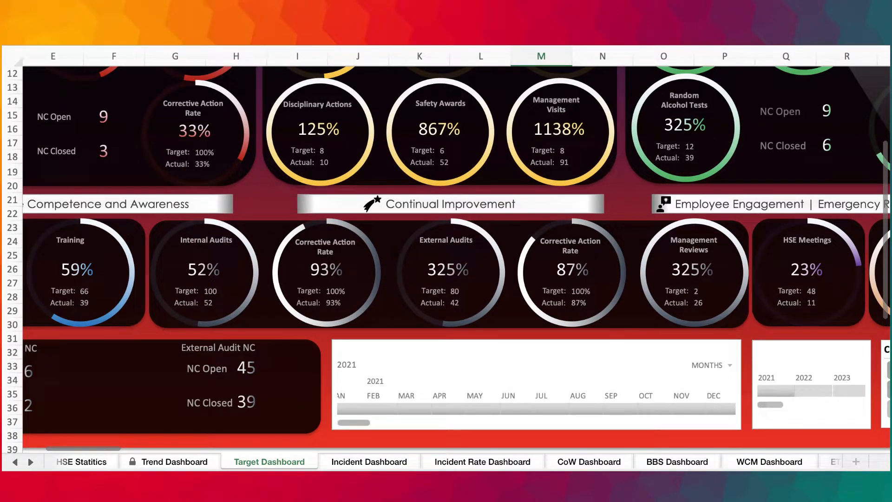
scroll(696, 297, down, 3)
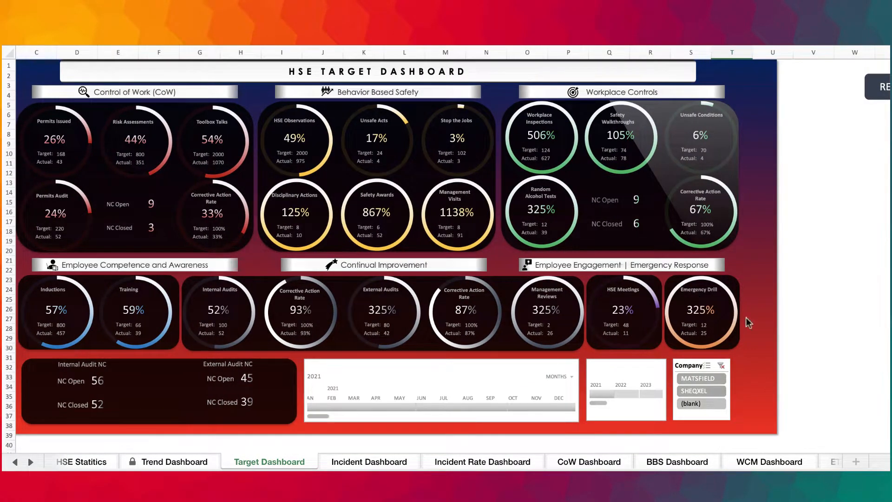
Extend the Target Dashboard's month timeline selection across 2021 and select 2021 in its year timeline.
scroll(439, 409, left, 2)
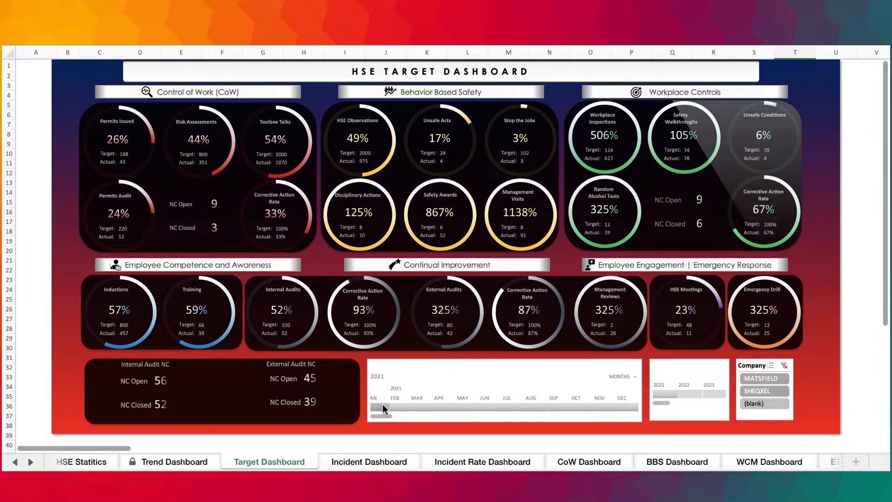
drag(383, 406, 632, 407)
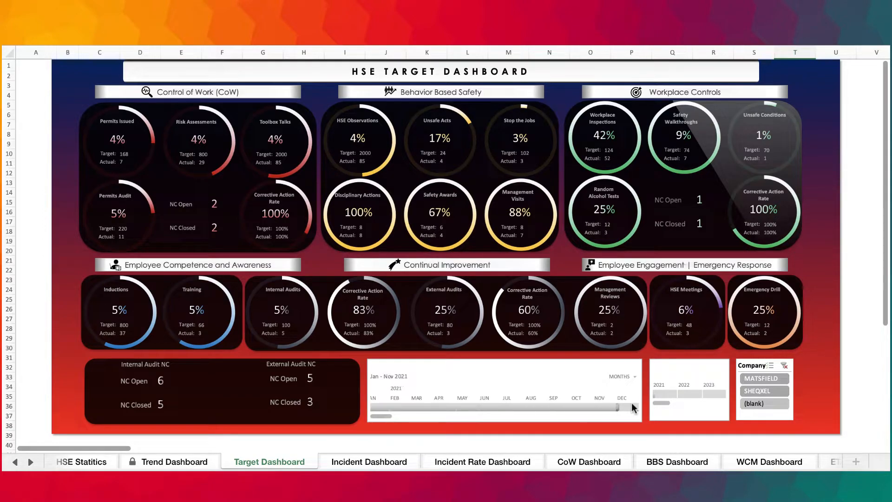
click(668, 394)
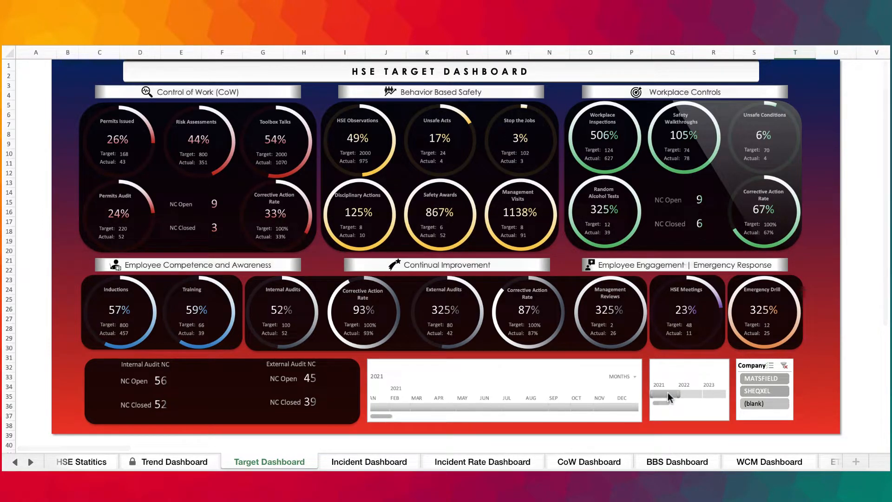
Open the Toolbox Talk report from the workbook's full sheet list and select a date row in its PivotTable.
right_click(15, 461)
scroll(70, 385, down, 5)
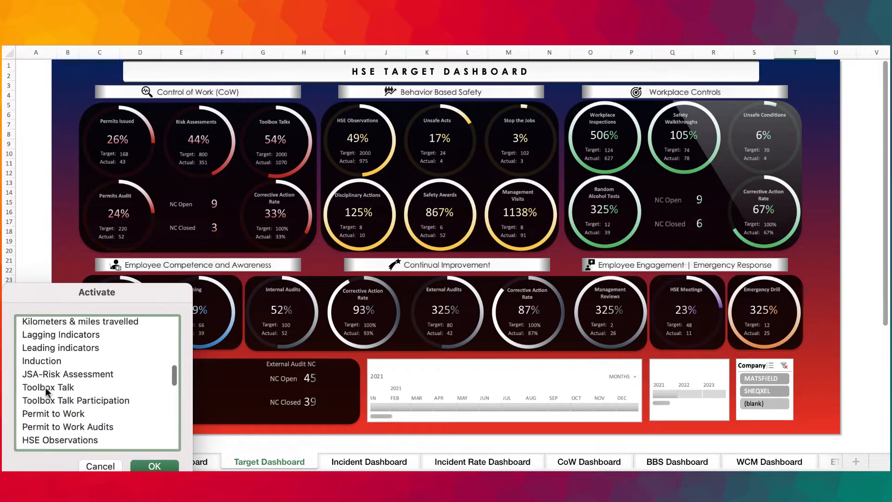
click(47, 388)
click(154, 466)
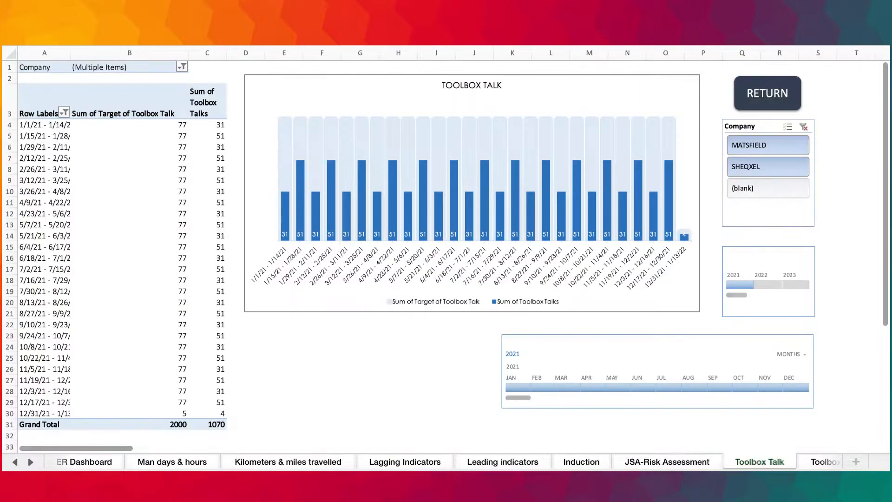
click(51, 206)
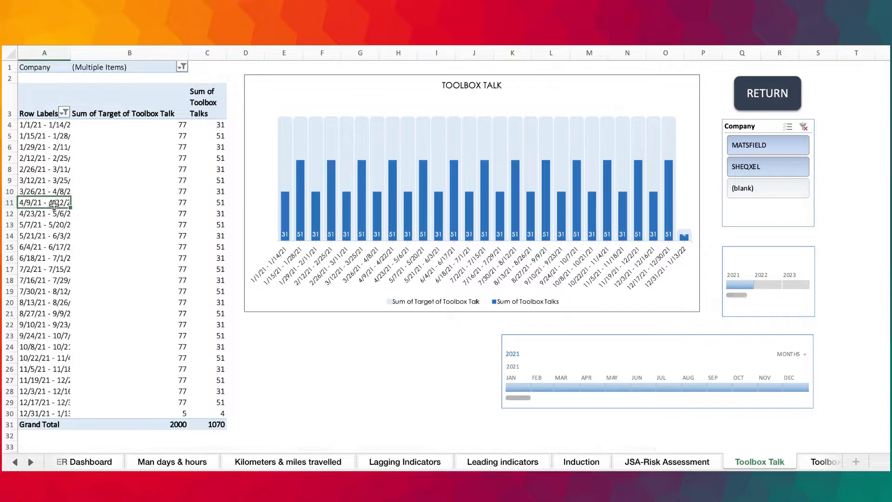
Group the dates of the Toolbox Talk PivotTable by months.
scroll(56, 200, down, 1)
scroll(56, 200, right, 1)
scroll(59, 195, left, 1)
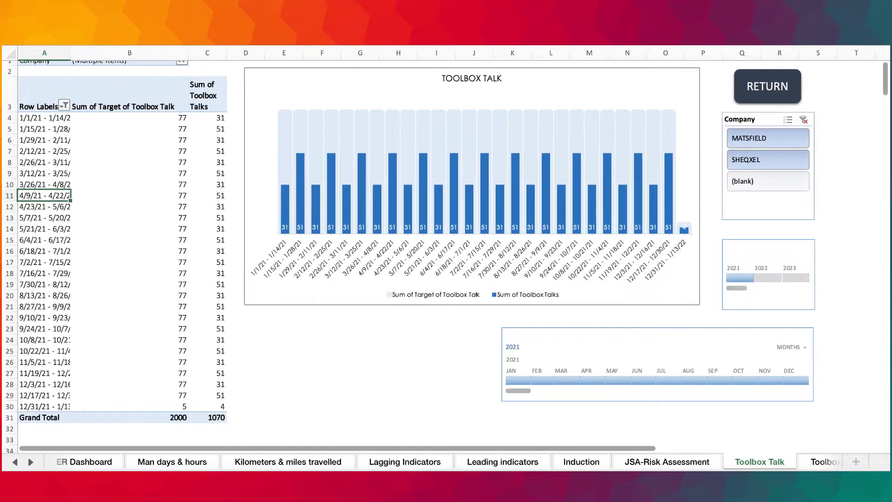
right_click(40, 197)
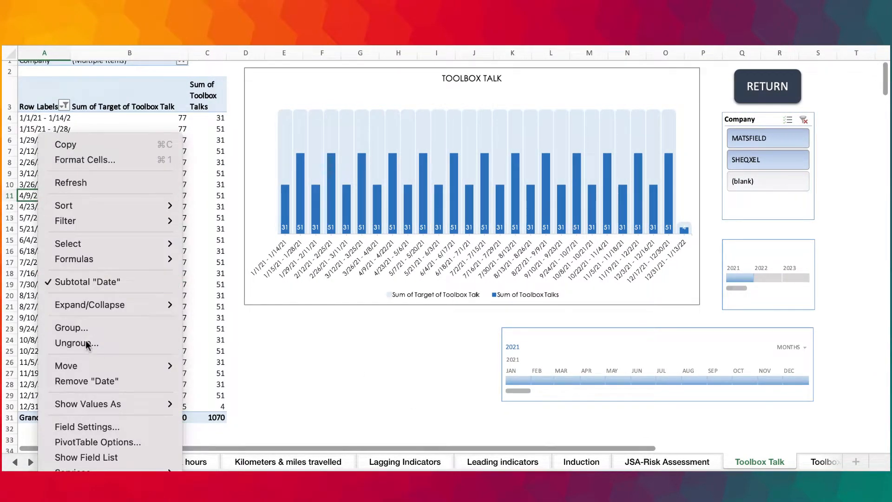
click(84, 329)
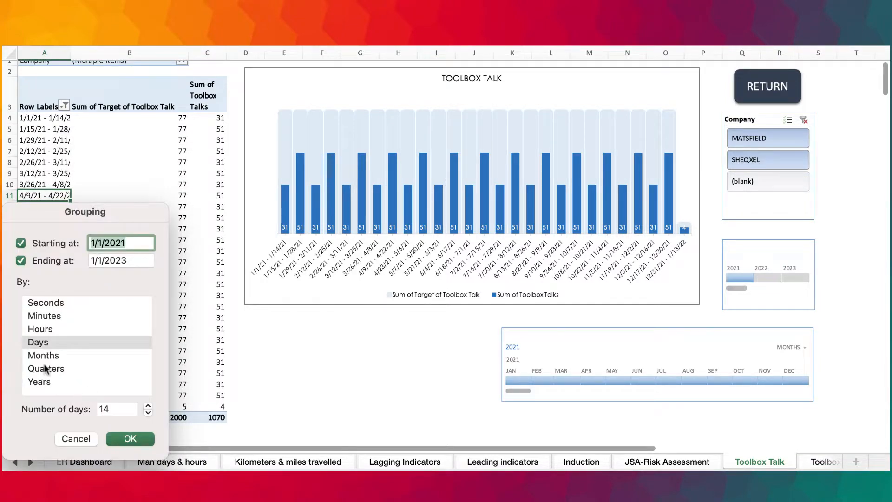
click(44, 356)
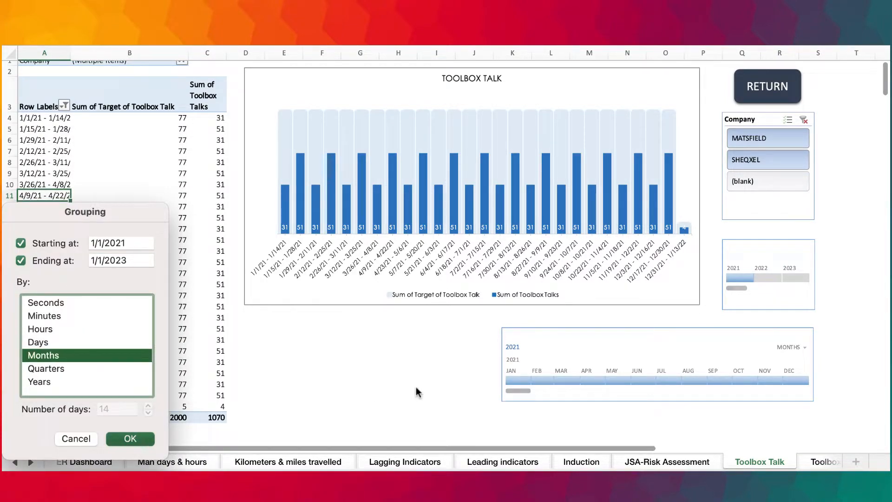
key(Return)
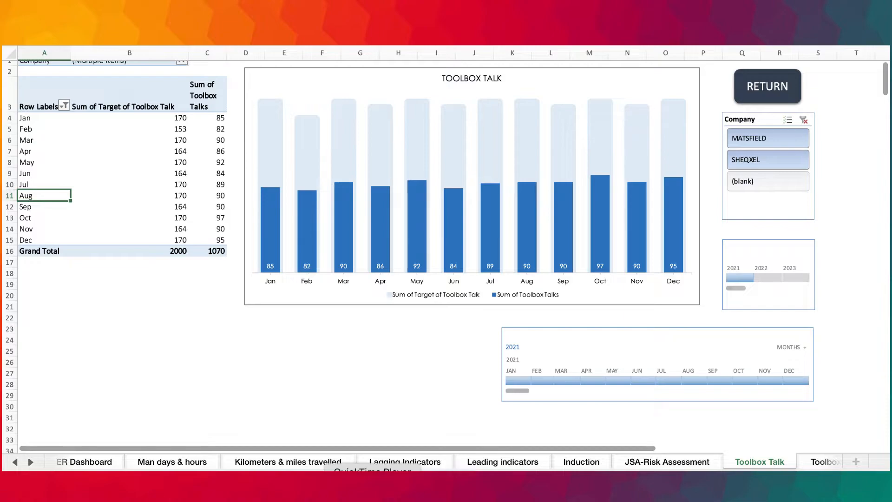
Look at the Lagging Indicators and Toolbox Talk reports and the CoW, BBS and WCM dashboards with the monthly grouping.
click(391, 463)
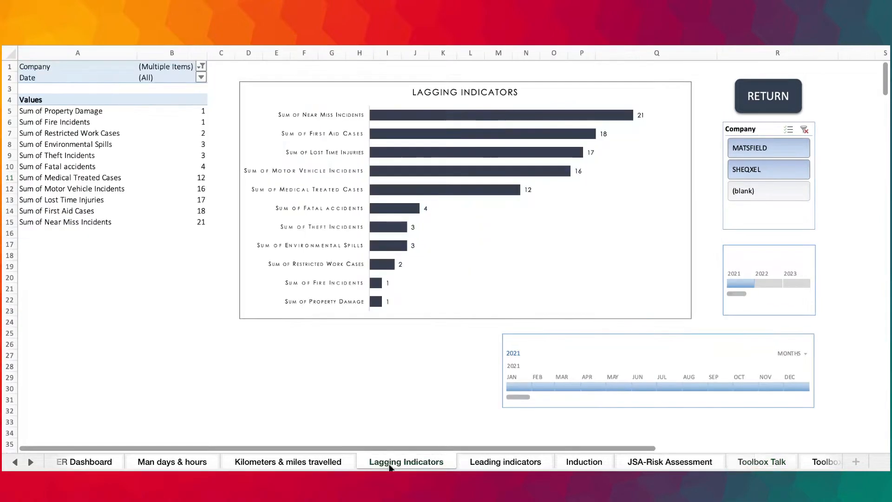
click(738, 462)
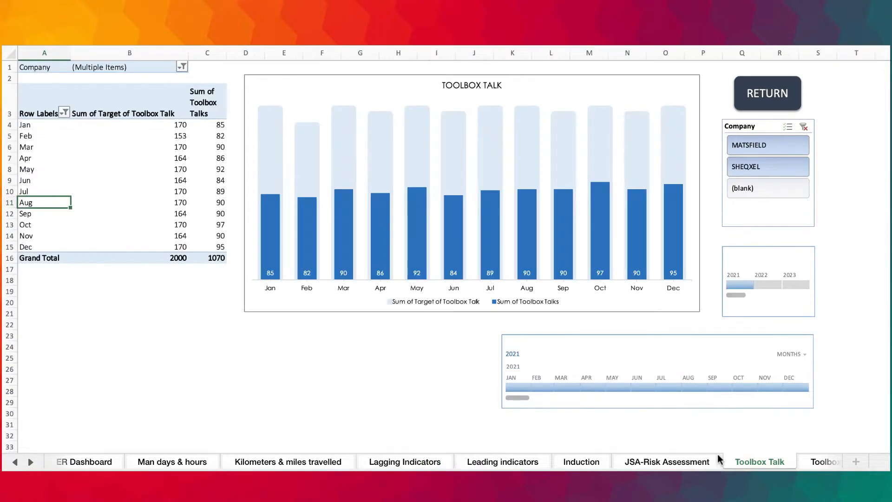
click(14, 461)
click(14, 461)
click(14, 462)
click(15, 462)
click(15, 462)
click(15, 461)
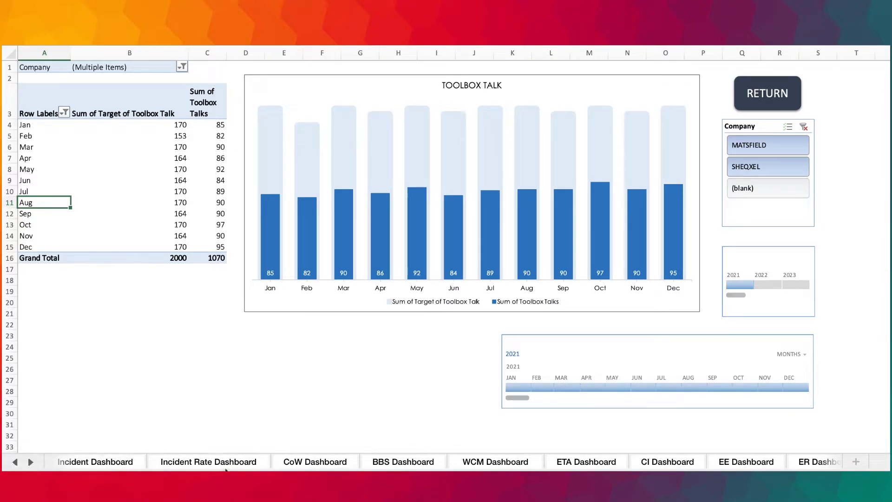
click(314, 461)
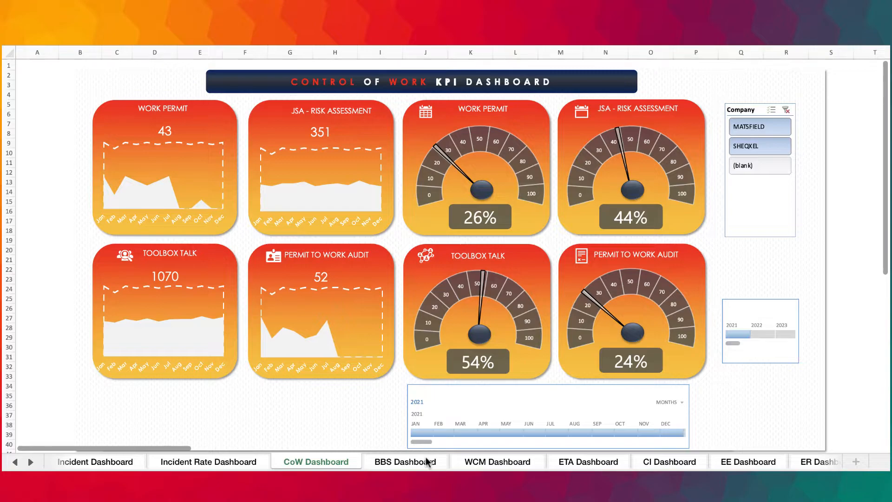
click(427, 462)
click(511, 462)
Open the HSE Statistics sheet and examine its monthly figures down to the waste and fuel consumption rows.
click(15, 462)
click(16, 462)
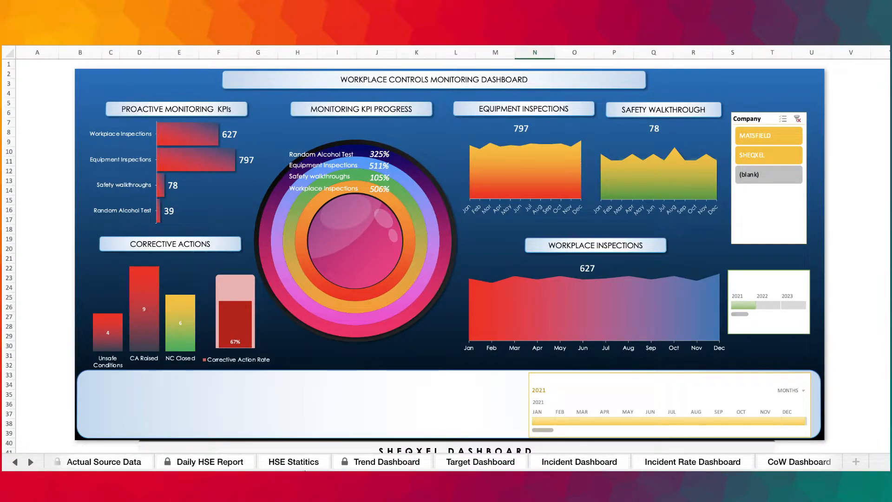
click(297, 462)
scroll(472, 341, down, 7)
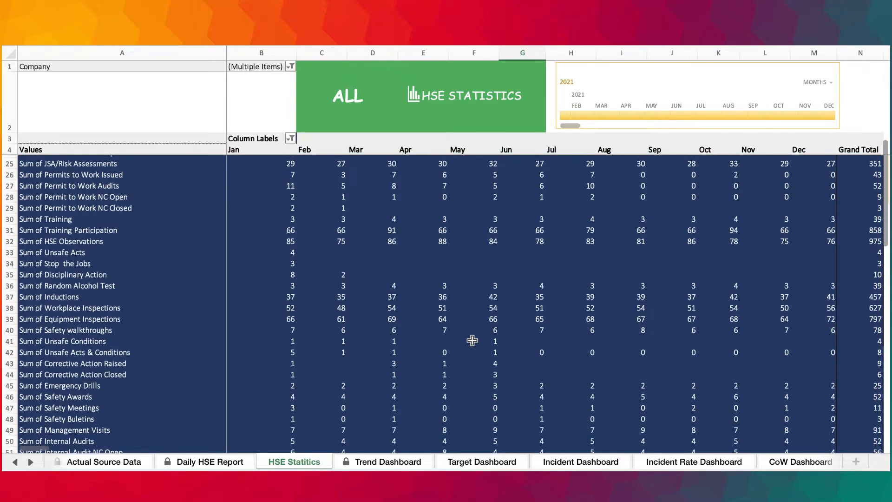
scroll(472, 341, down, 10)
scroll(472, 341, up, 3)
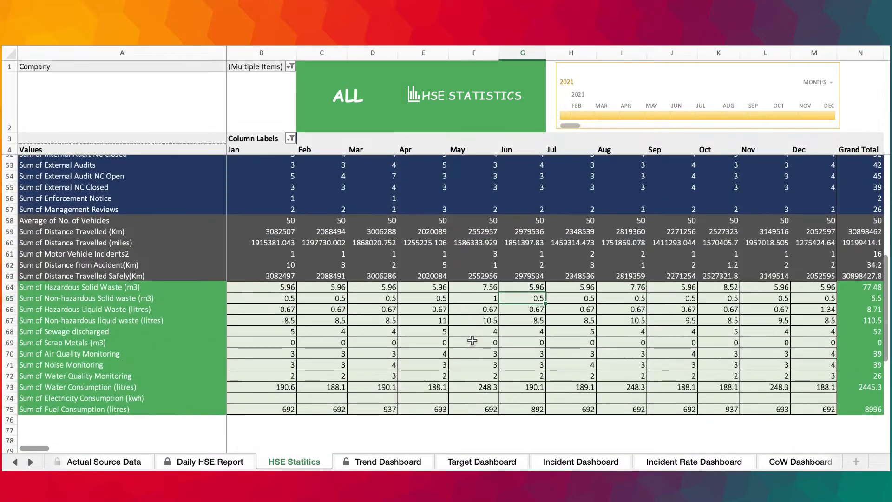
Fill cells B62:M75 of the HSE Statistics table with green and clear their borders.
drag(290, 265, 811, 413)
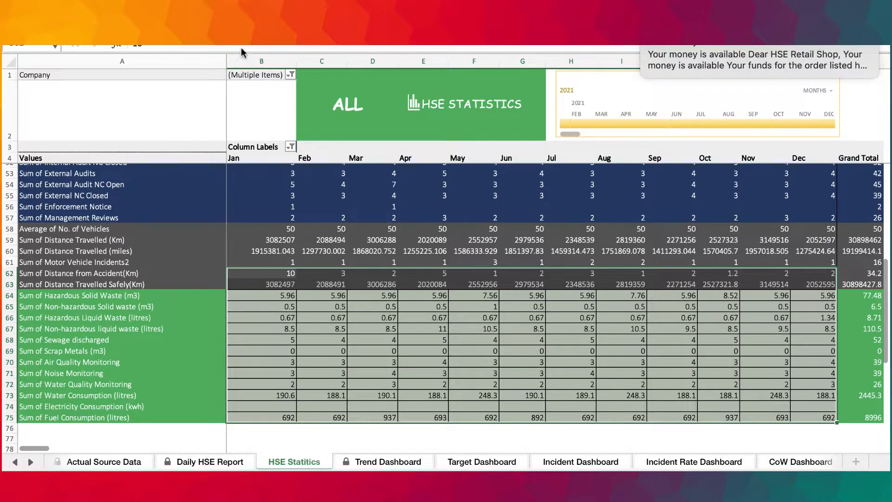
click(243, 48)
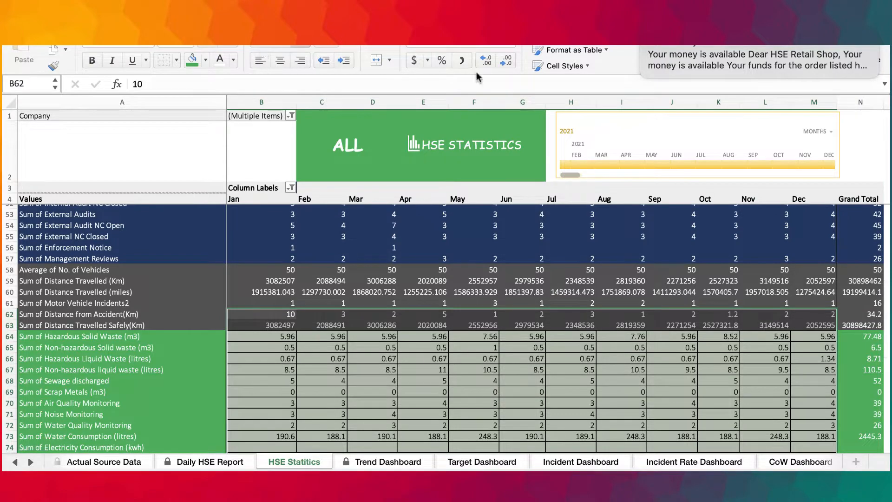
click(165, 63)
click(455, 401)
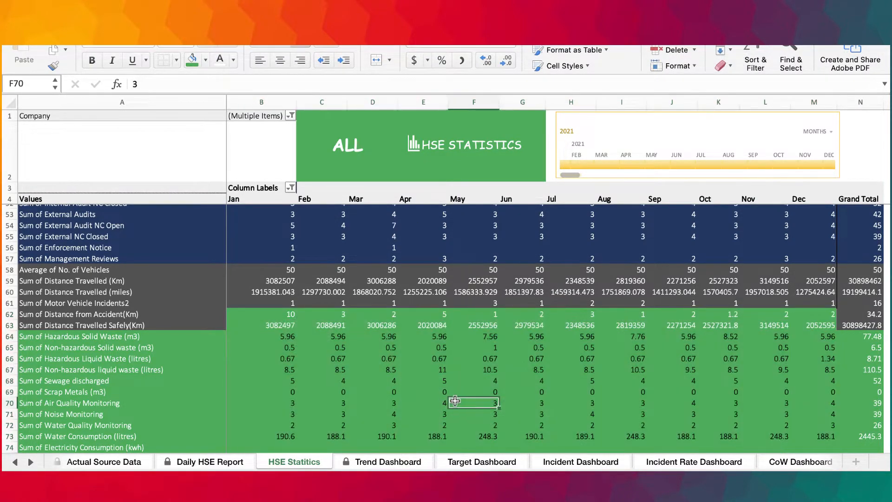
Fill the vehicle and distance rows A58:N63 of the HSE Statistics table with dark grey.
drag(42, 271, 880, 326)
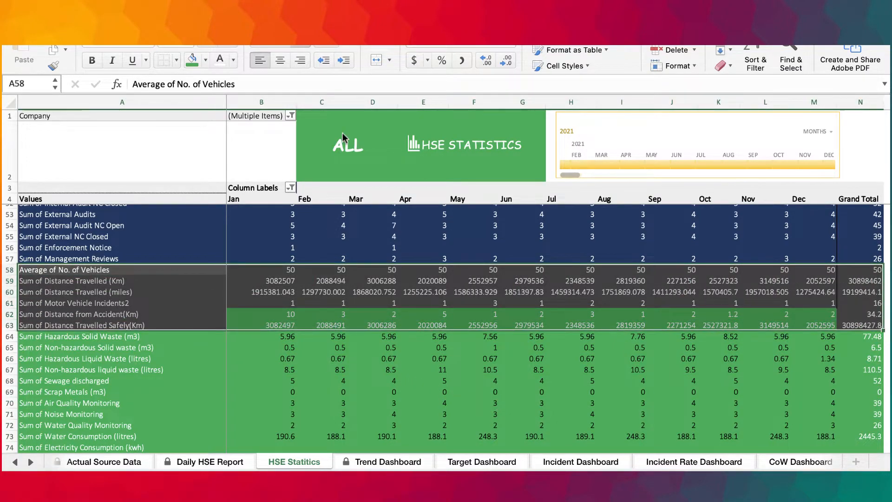
click(205, 60)
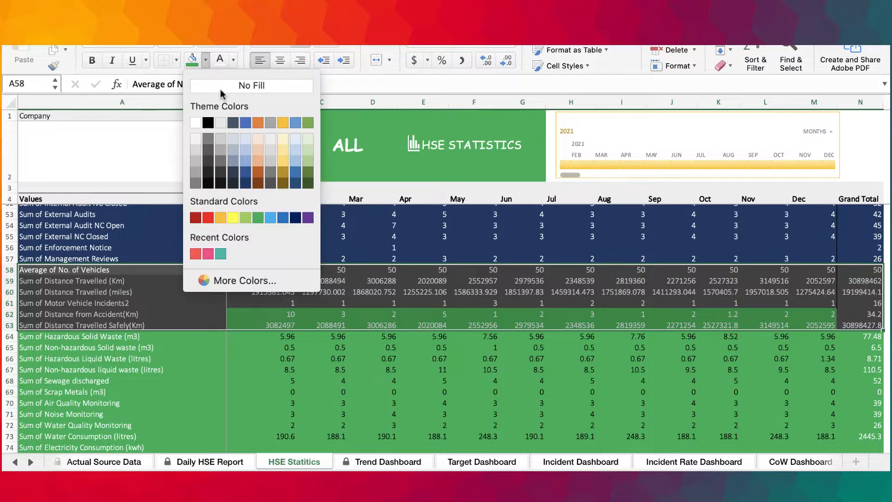
key(Escape)
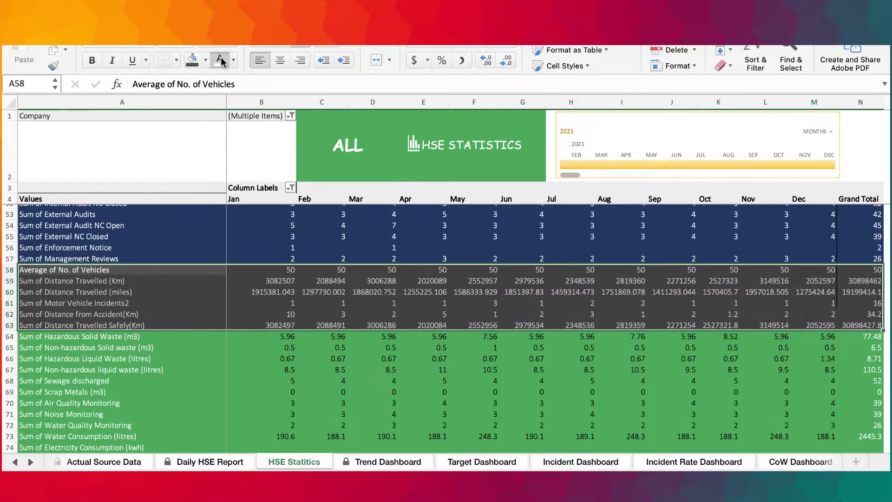
click(523, 358)
Apply the current font colour to the waste, monitoring and consumption values in B64:M75.
scroll(188, 328, down, 3)
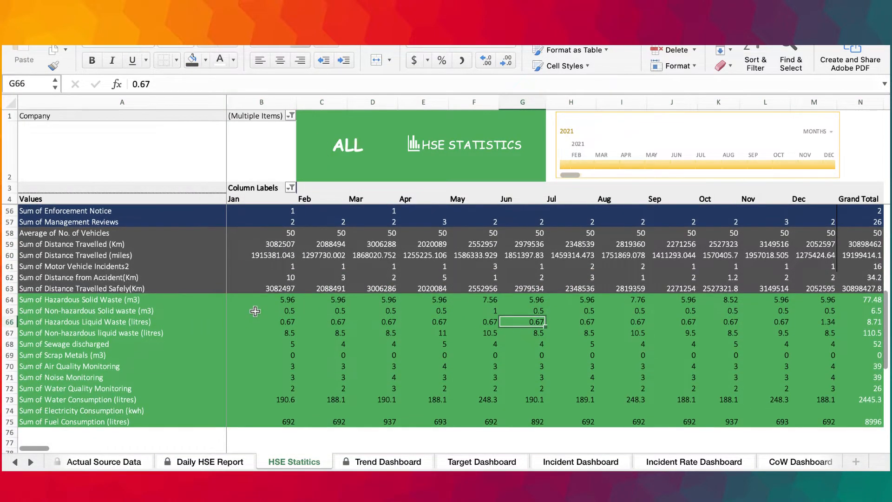
drag(263, 300, 798, 422)
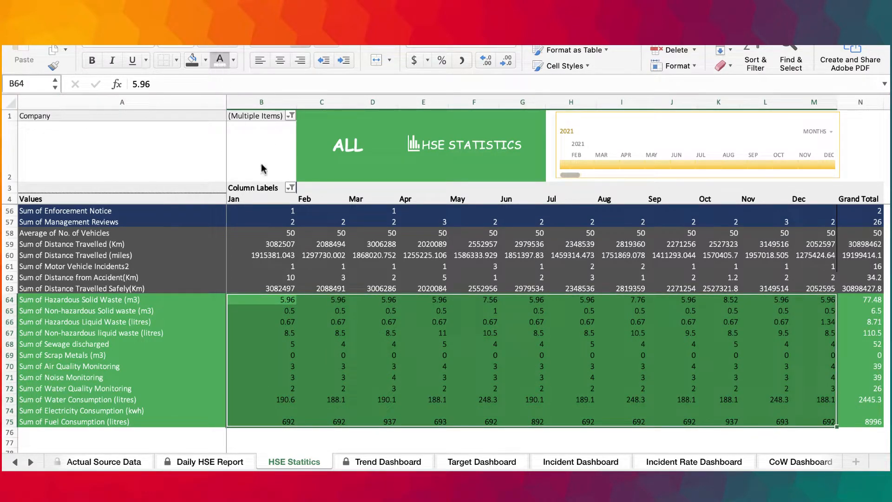
click(363, 365)
Look through the formatted HSE Statistics table, from the staff and man-hours rows down to the lower indicator rows.
scroll(235, 363, up, 15)
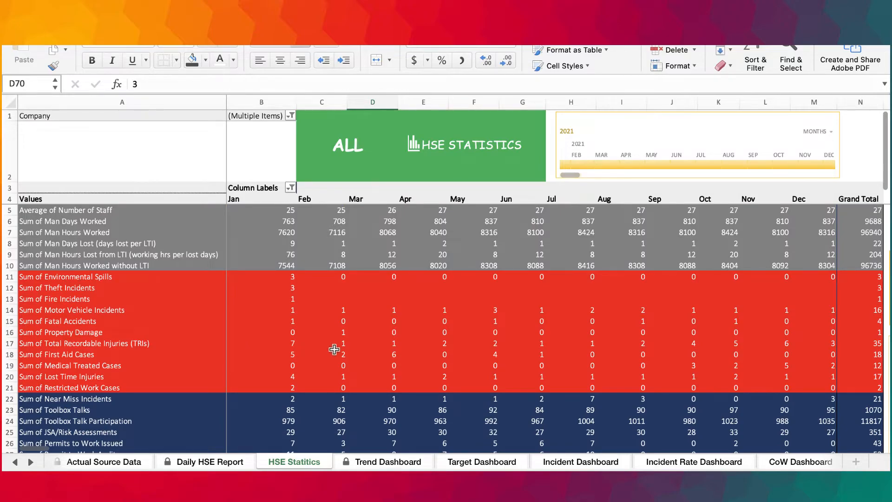
scroll(378, 409, down, 5)
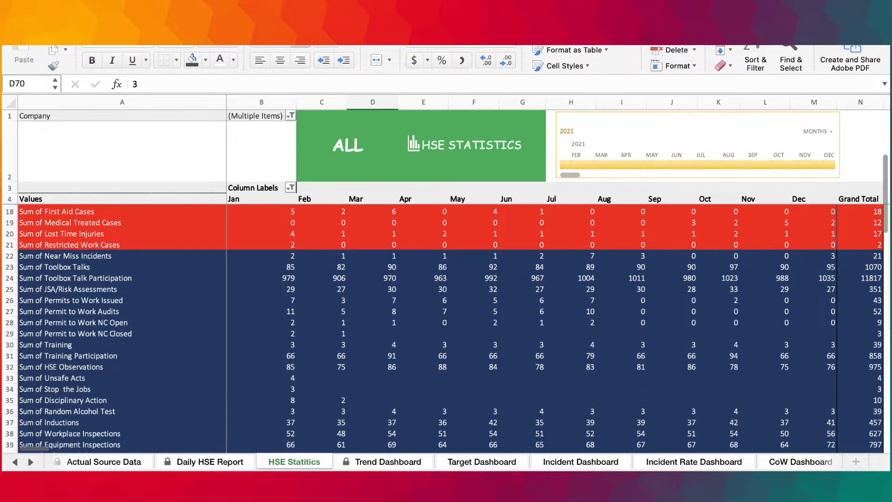
scroll(534, 302, down, 7)
scroll(531, 305, up, 12)
scroll(531, 305, right, 3)
scroll(531, 305, left, 3)
scroll(531, 305, down, 5)
scroll(532, 305, up, 5)
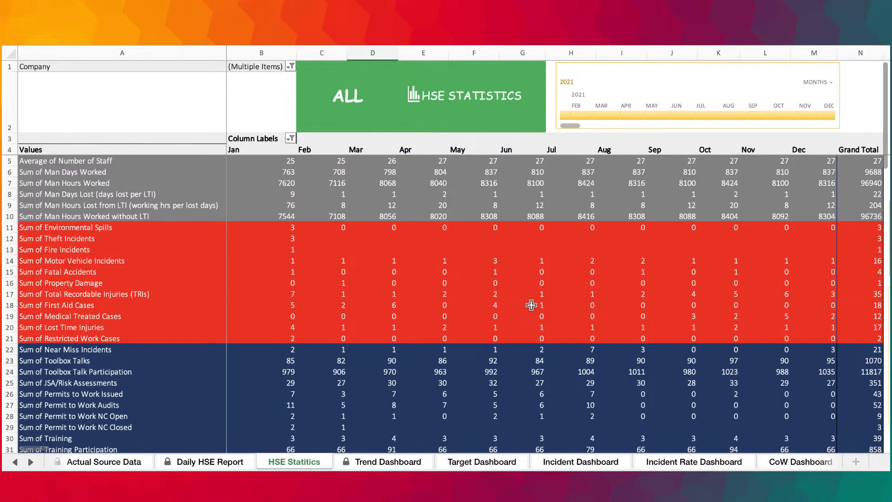
Filter the HSE Statistics table to the company MATSFIELD and then to SHEQXEL, checking the heading and monthly figures.
scroll(531, 305, right, 5)
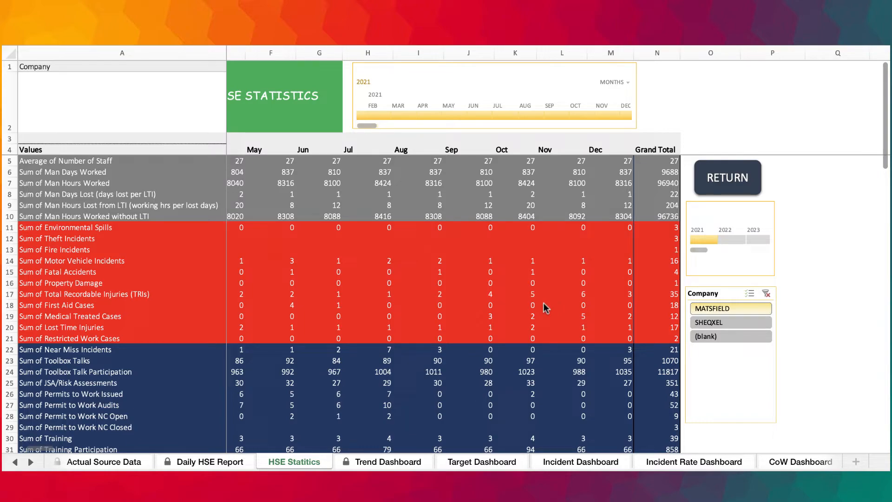
scroll(621, 319, left, 5)
scroll(622, 319, right, 2)
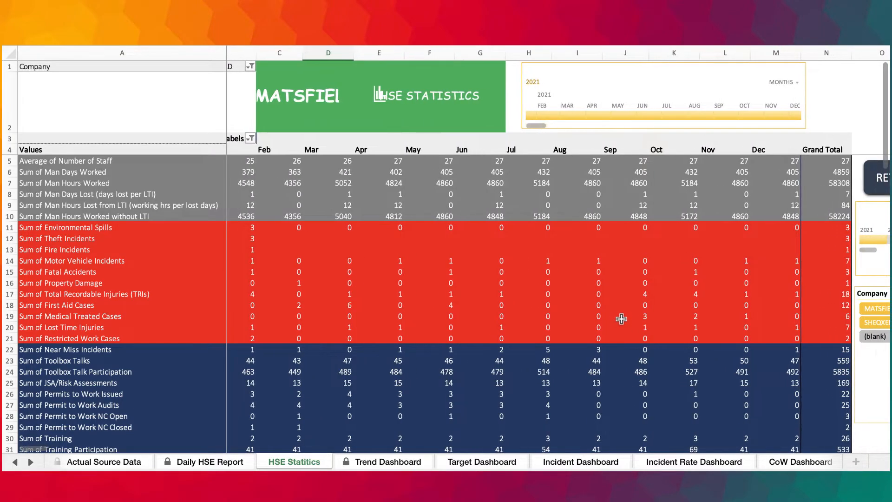
scroll(622, 319, right, 1)
click(836, 324)
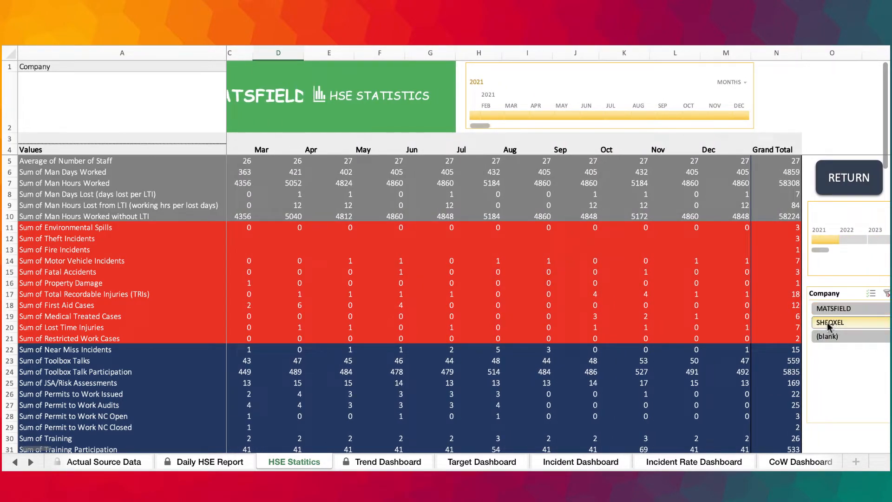
scroll(418, 228, left, 3)
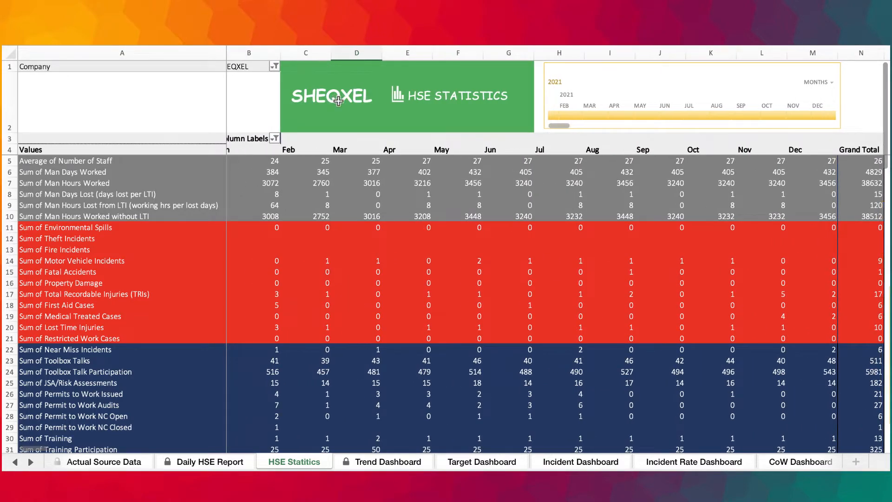
scroll(409, 205, right, 5)
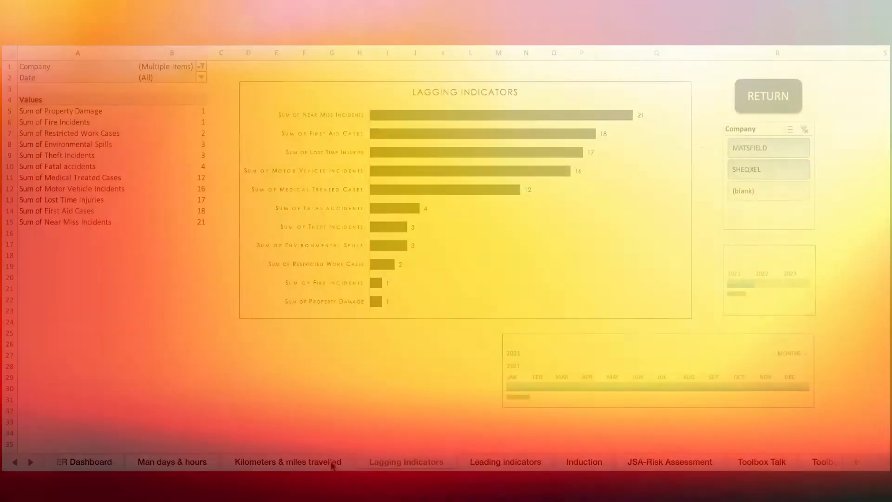
Look at the Kilometers & miles travelled and Man days & hours reports and the ER, EE, CI and ETA dashboards.
click(330, 461)
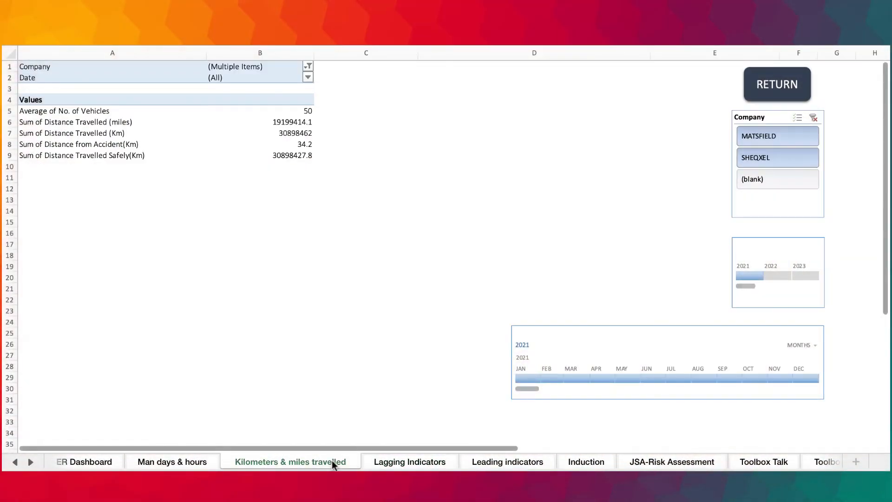
click(167, 462)
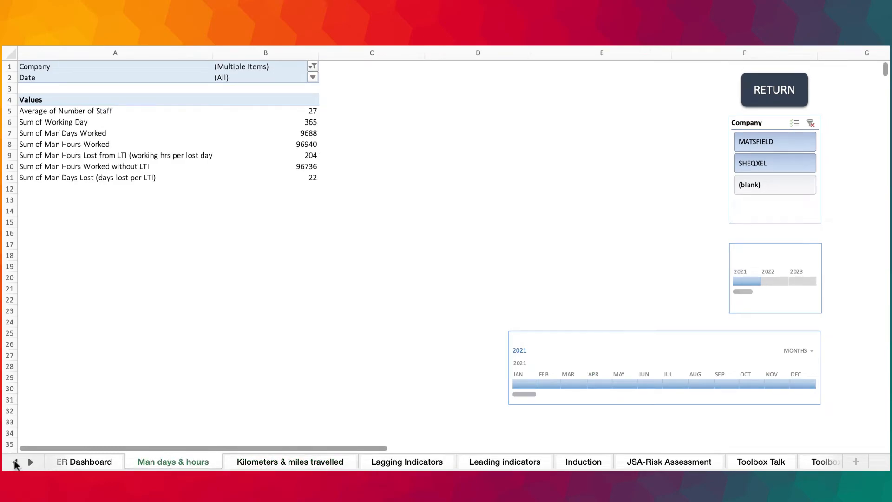
click(15, 462)
click(356, 462)
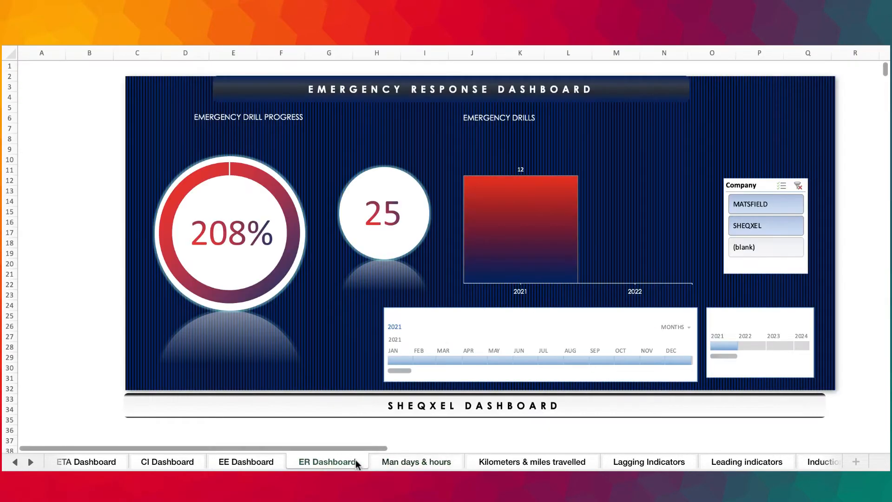
click(248, 464)
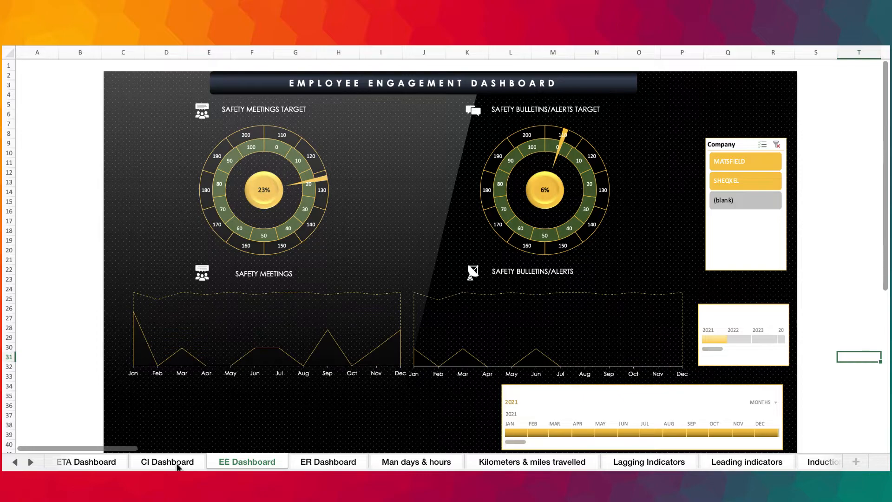
click(178, 464)
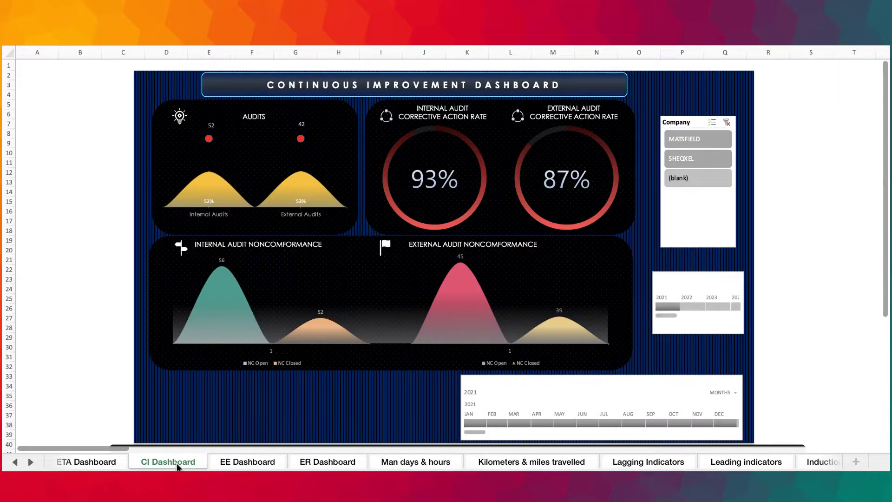
click(95, 462)
View the WCM, BBS and CoW dashboards, dismissing the workbook alerts.
click(14, 462)
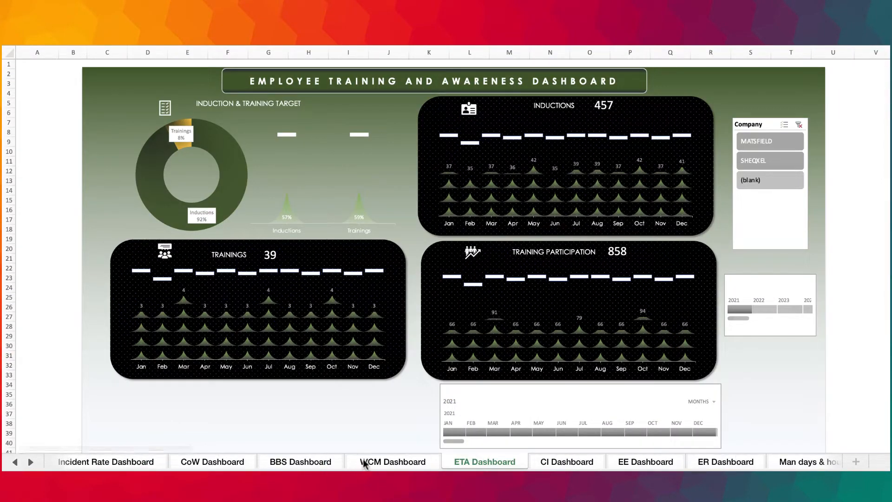
click(374, 461)
click(296, 462)
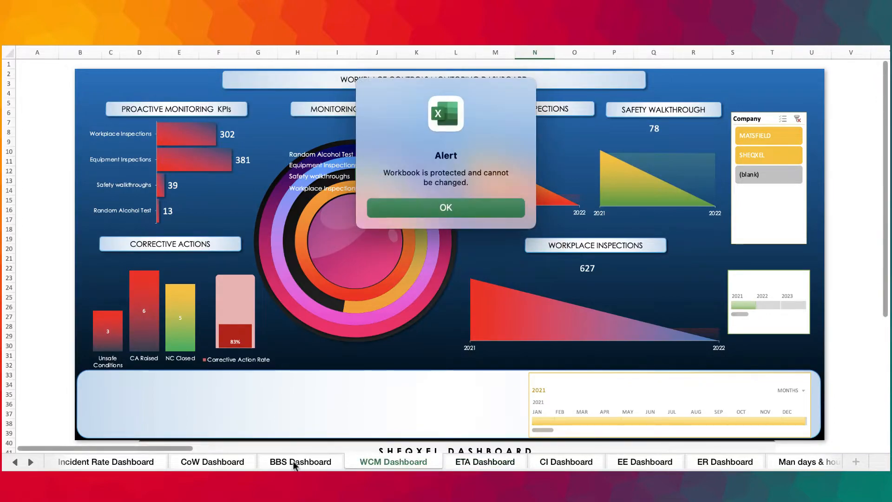
click(470, 209)
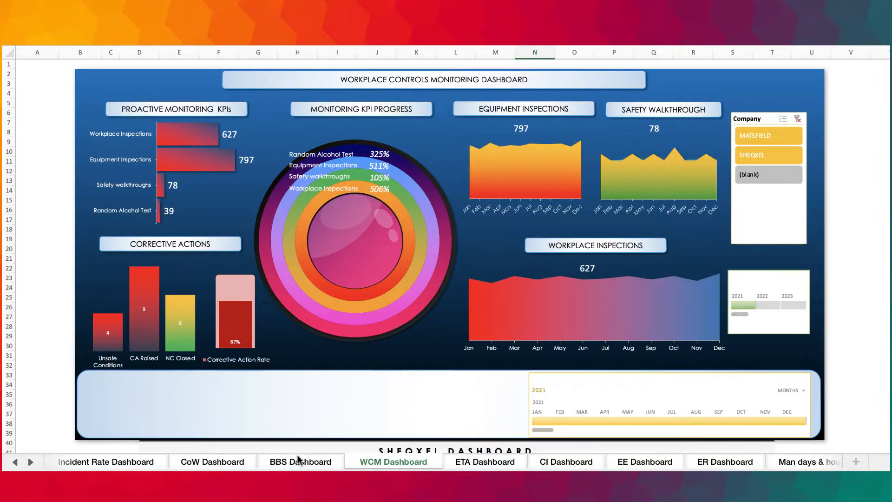
click(297, 460)
click(214, 461)
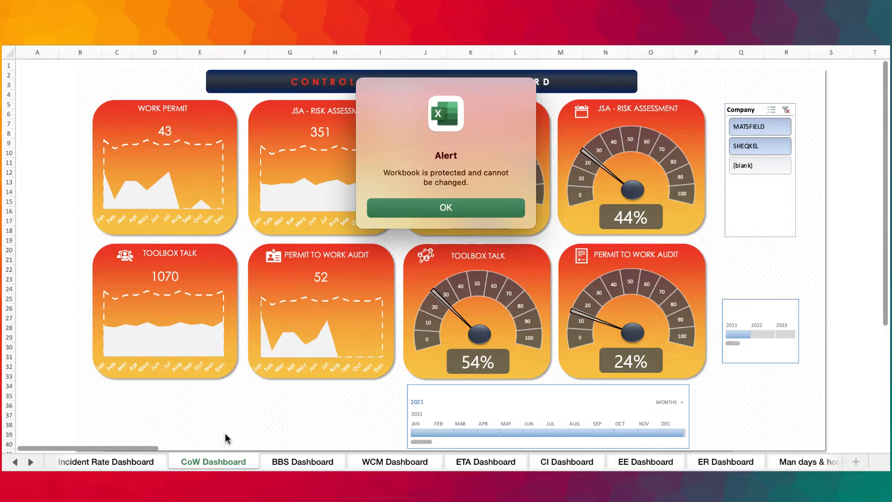
click(463, 202)
View the HSE Incident Dashboard and the HSE Target Dashboard.
click(15, 462)
click(15, 462)
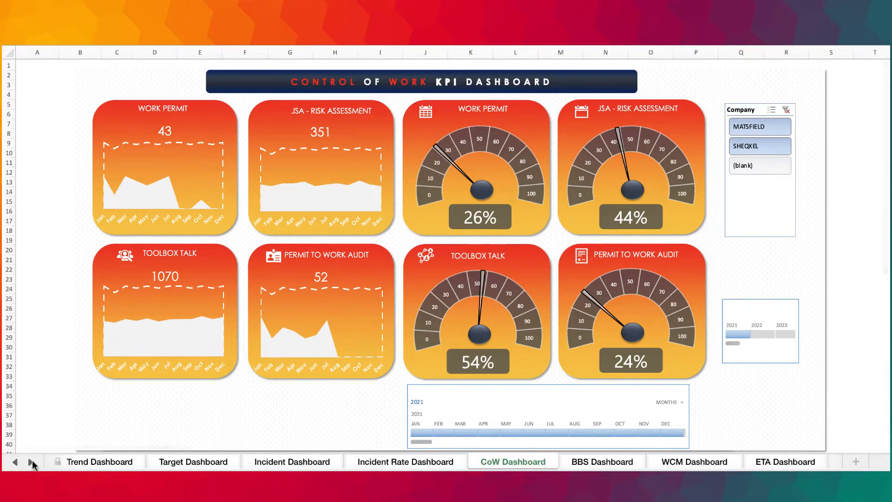
click(393, 462)
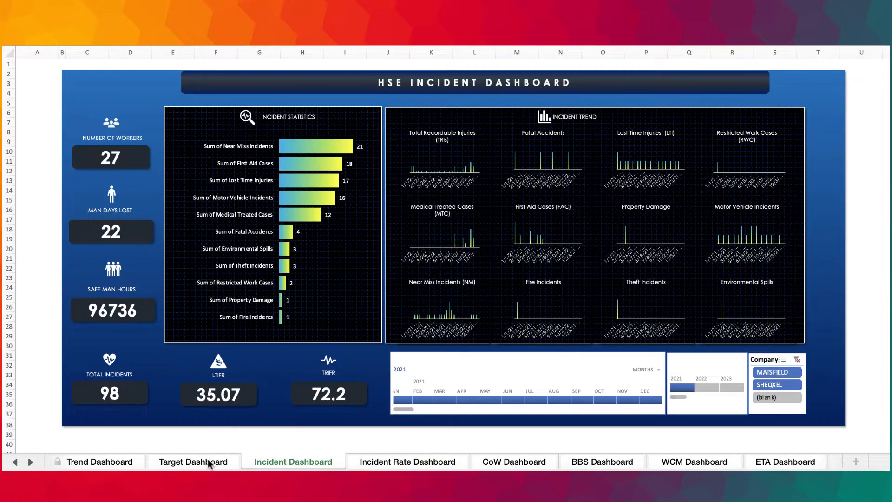
click(210, 462)
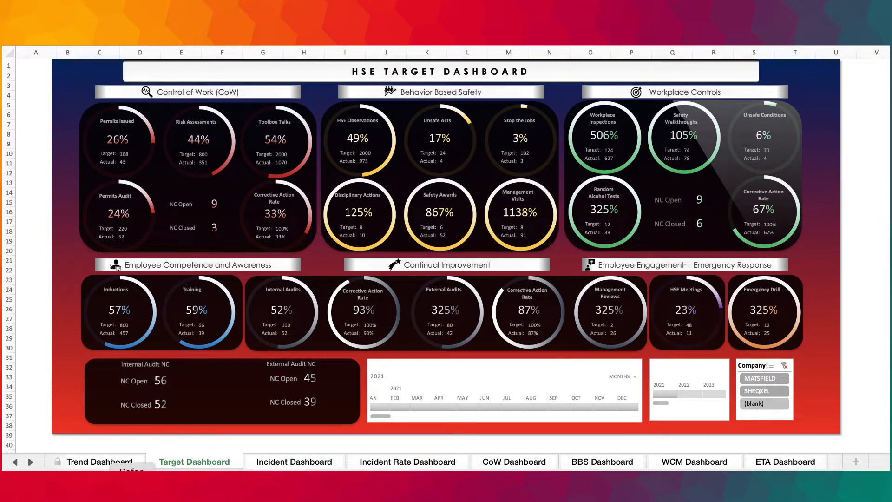
Switch to the SHEQXEL website in Safari, then close and reopen its live chat.
click(132, 491)
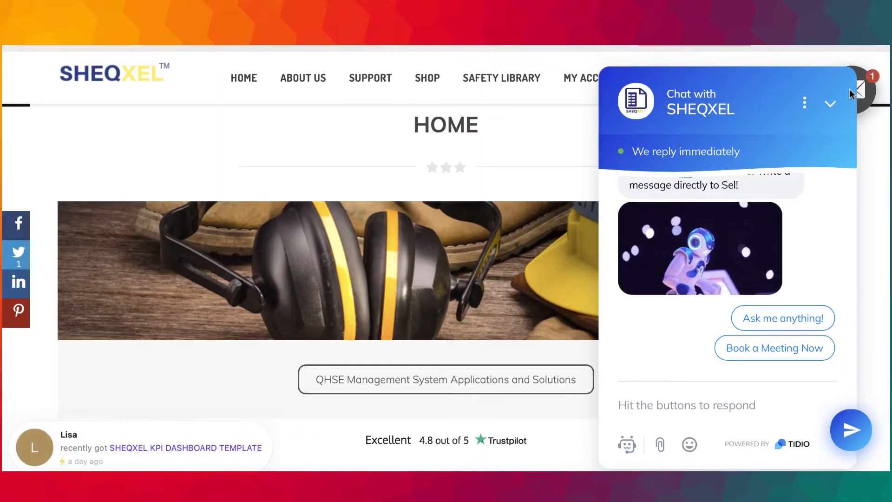
click(831, 104)
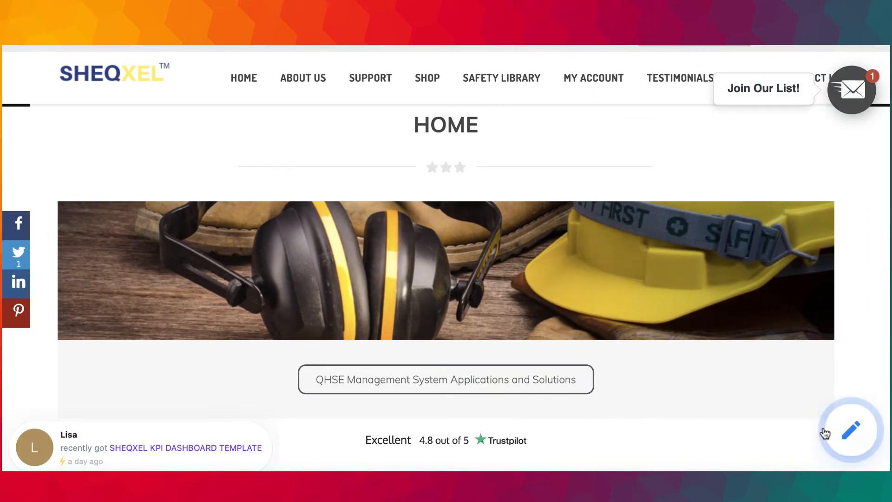
click(860, 435)
Read the safety bot's chat message and the home page introduction, then close the chat.
scroll(767, 344, down, 3)
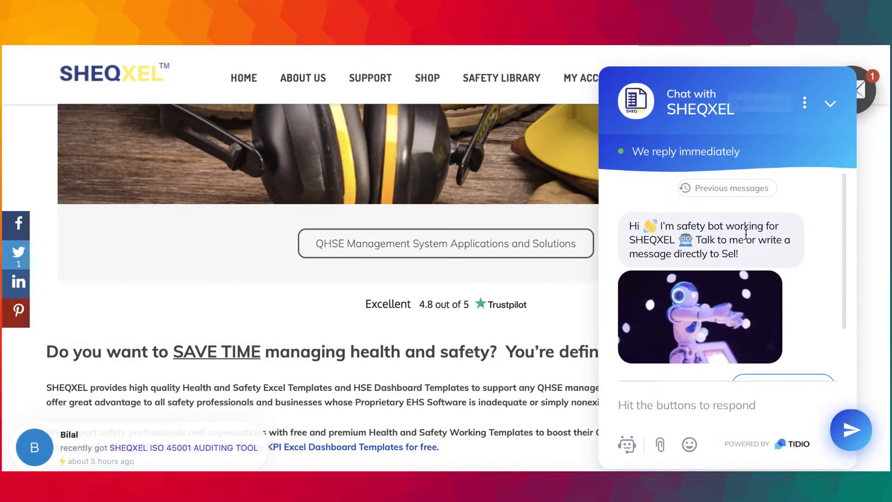
scroll(686, 336, down, 2)
scroll(691, 335, up, 2)
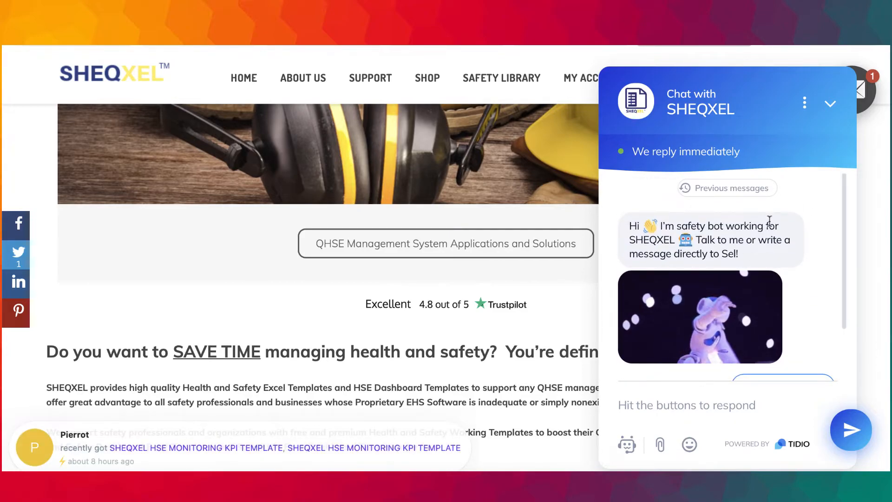
key(ctrl+Up)
click(758, 367)
scroll(803, 175, down, 1)
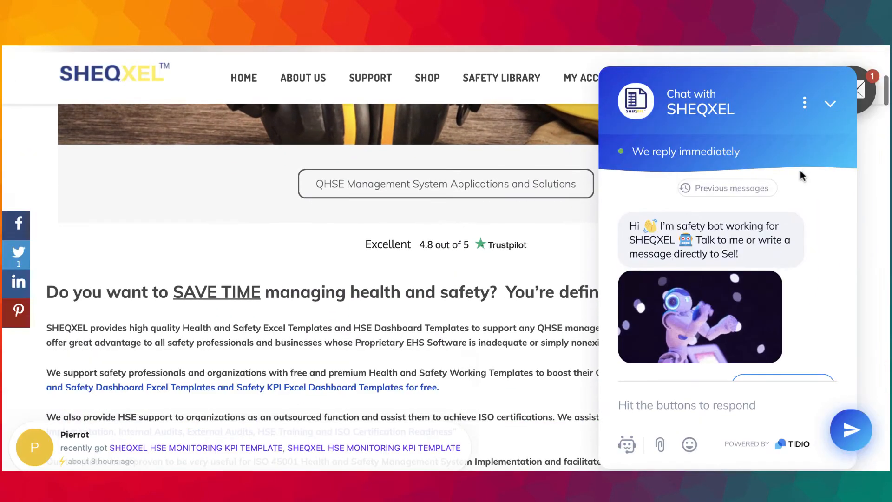
scroll(799, 175, up, 5)
click(831, 104)
Open the site's meeting booking page and select the 06:00 slot on Wednesday, October 20, 2021 for a 30 Minute Meeting.
mouse_move(367, 97)
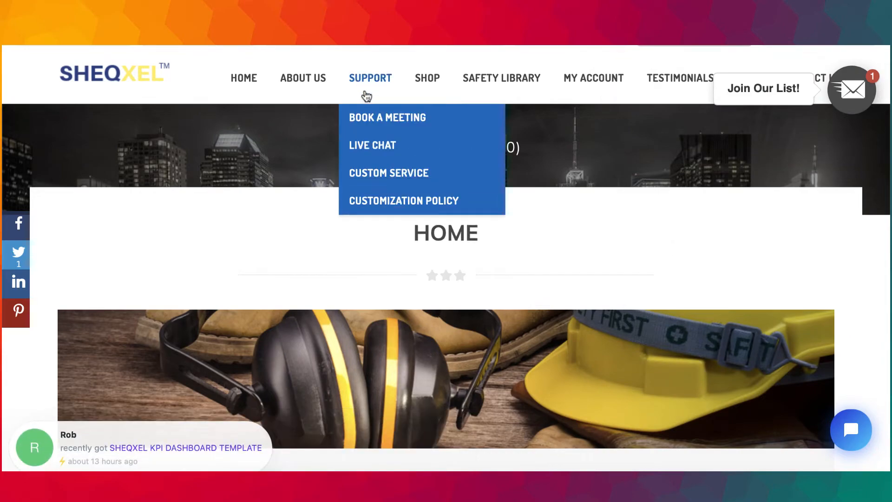
click(380, 119)
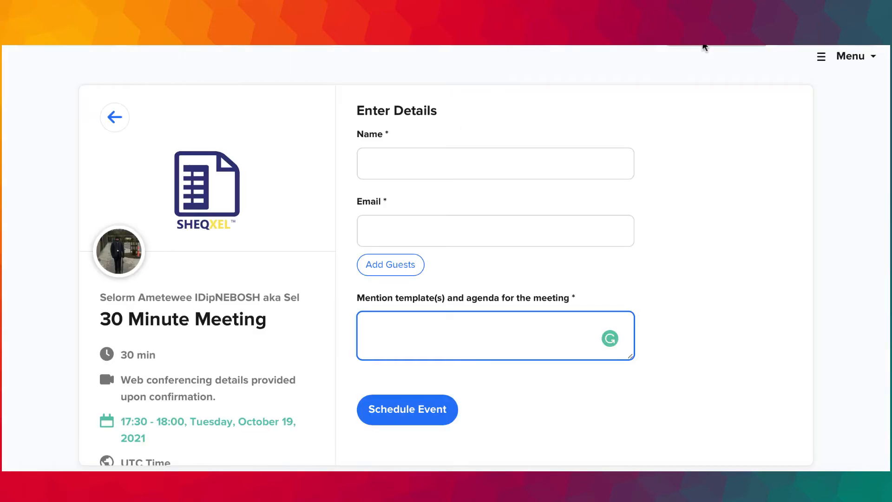
click(115, 122)
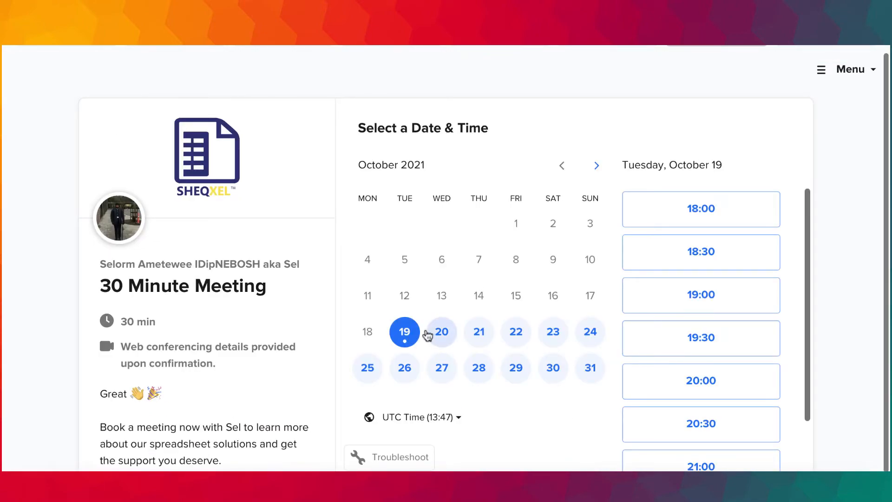
click(445, 336)
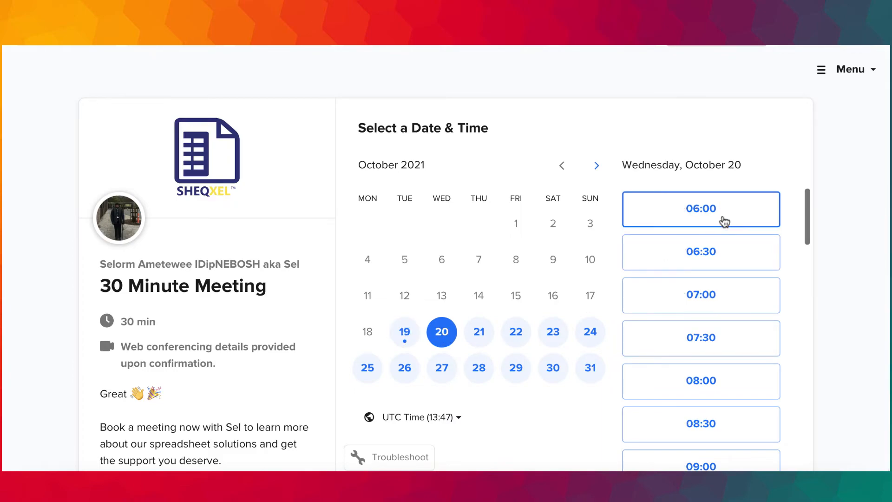
click(724, 222)
click(735, 222)
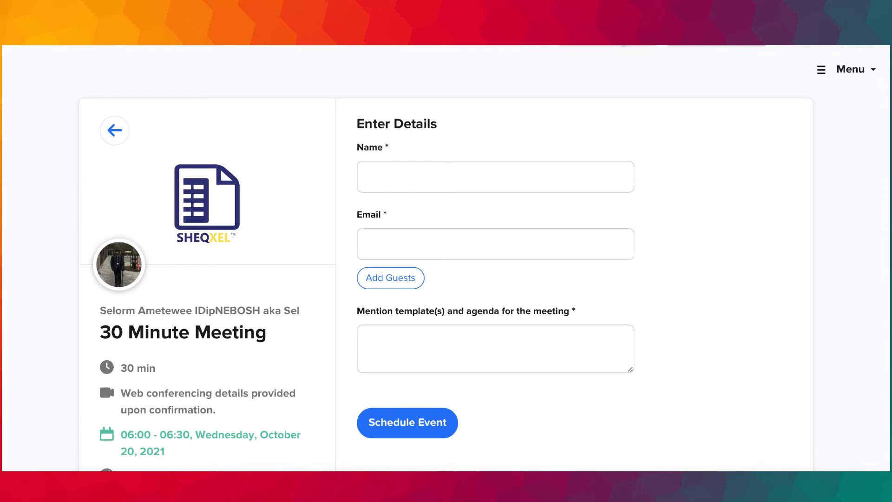
Leave the meeting booking form and look through the SHEQXEL home page, from the introduction down to the list of auditing tools.
click(641, 42)
scroll(557, 348, down, 2)
scroll(554, 349, down, 10)
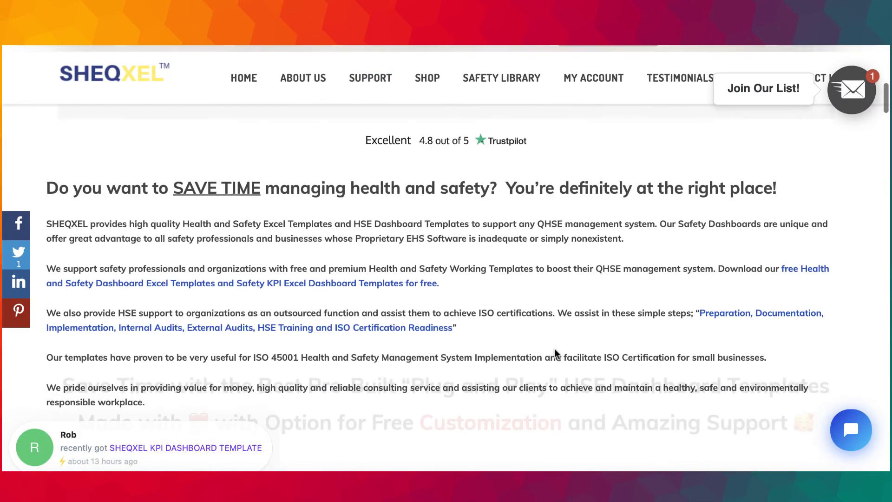
scroll(554, 348, up, 3)
scroll(555, 354, down, 15)
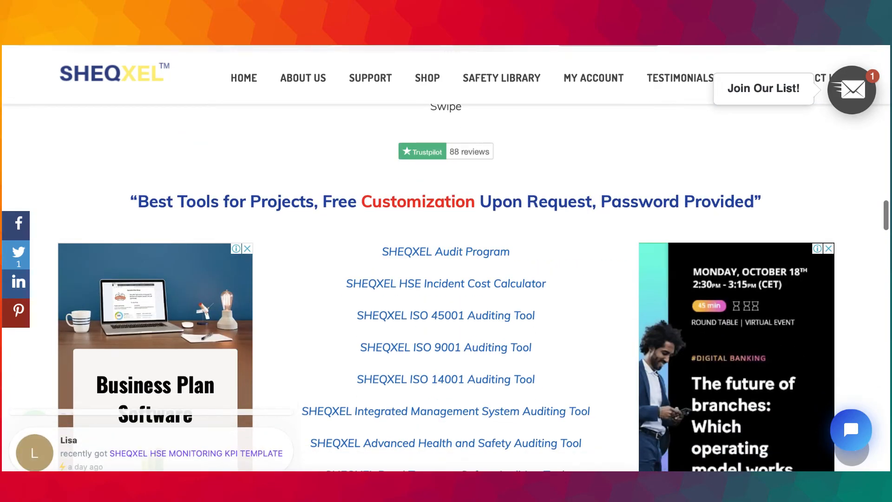
scroll(403, 467, down, 3)
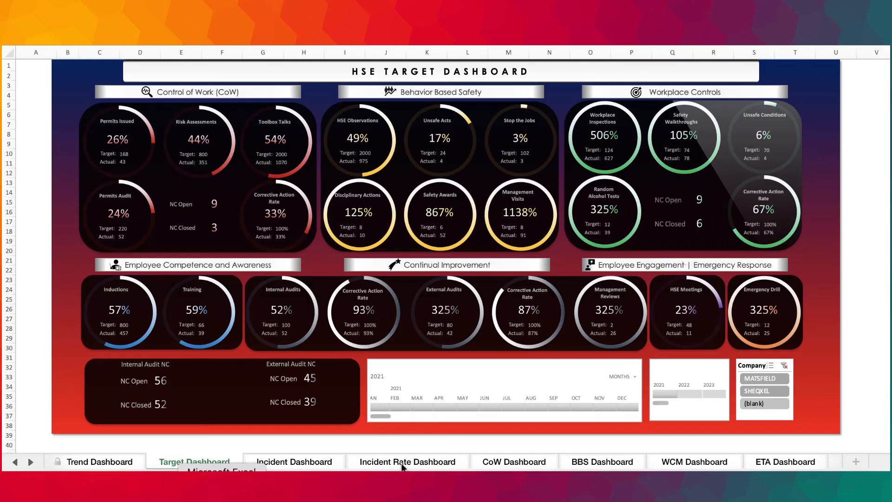
Switch back to the Excel workbook and display its first sheet, Welcome to SHEQXEL.
click(15, 463)
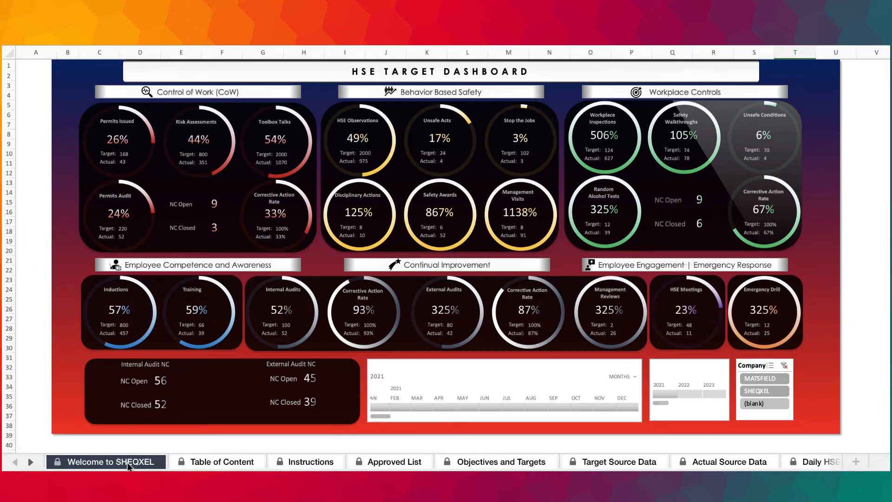
click(129, 463)
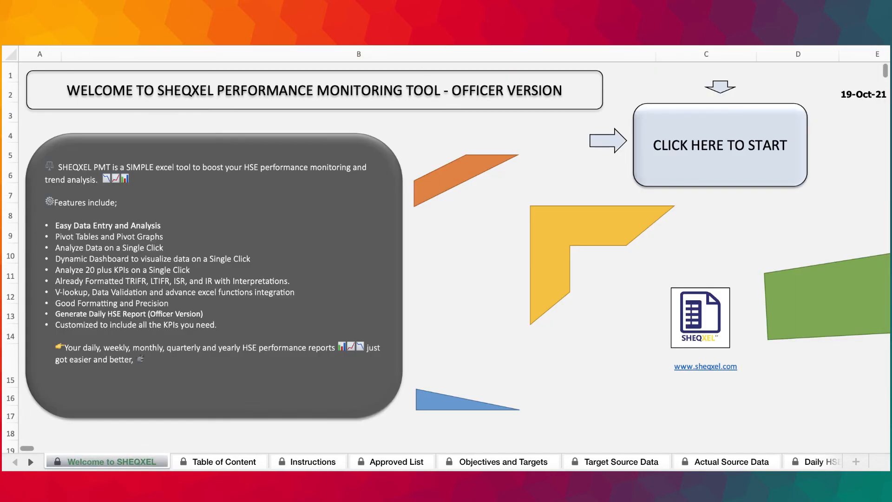
click(456, 45)
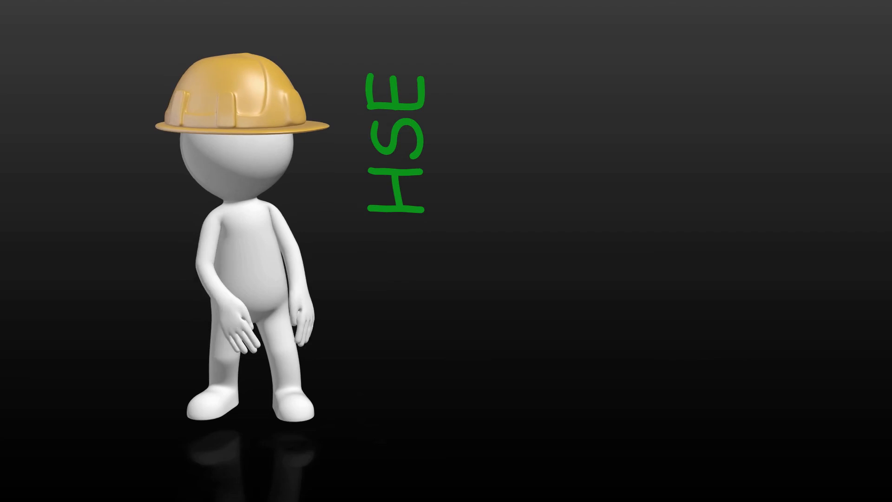